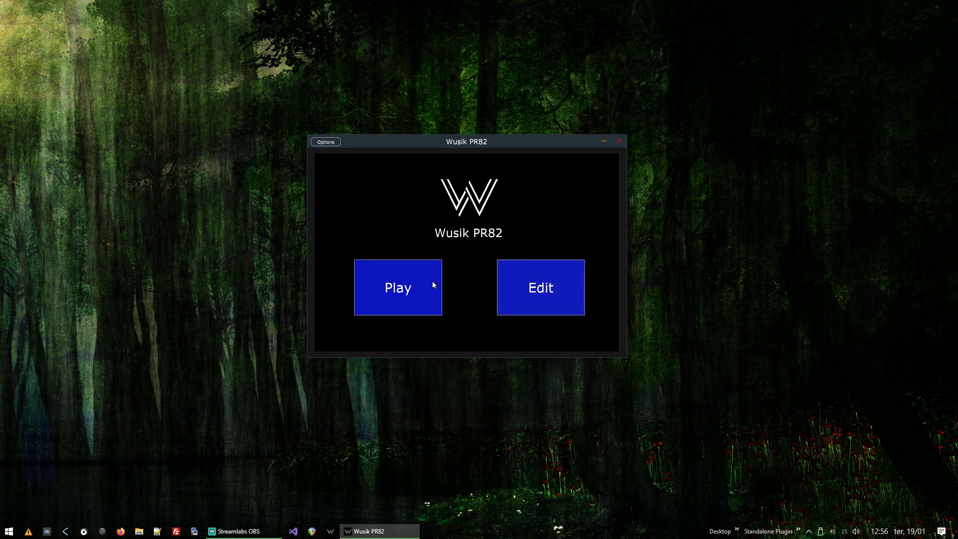
# Step: Open the project in edit mode and reset it to an empty canvas
pyautogui.click(542, 294)
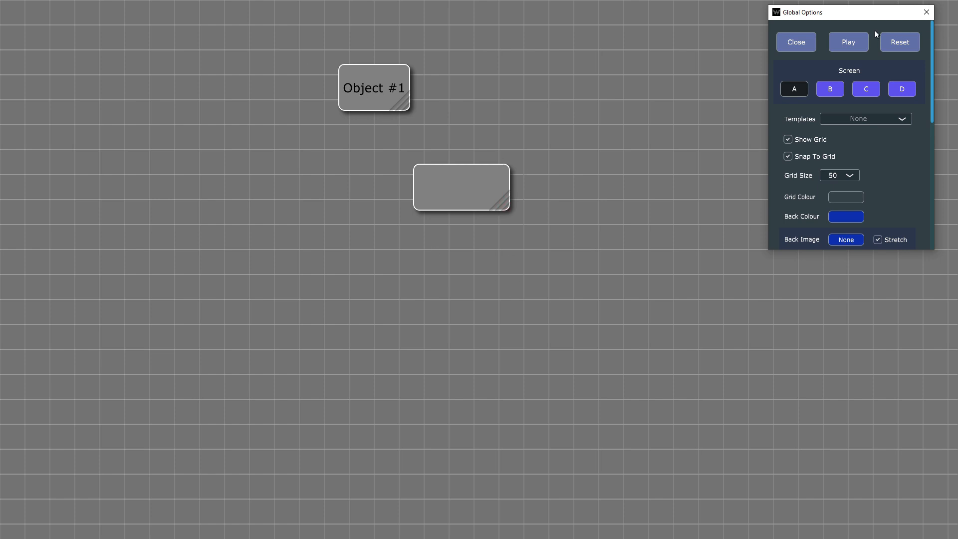
pyautogui.click(893, 43)
pyautogui.click(824, 164)
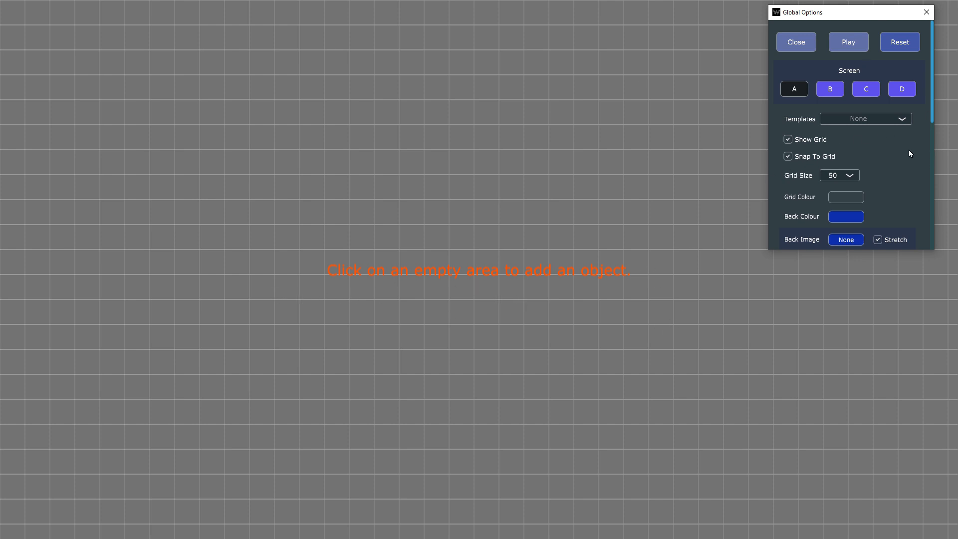
# Step: Set the global background colour to light grey FFB8B8B8
pyautogui.scroll(-2, 879, 155)
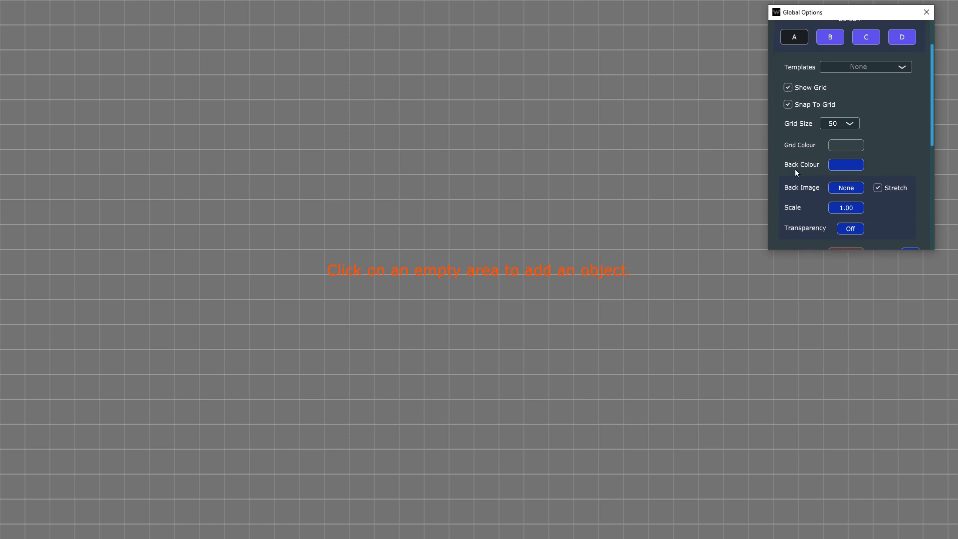
pyautogui.click(845, 165)
pyautogui.moveTo(674, 214)
pyautogui.mouseDown()
pyautogui.moveTo(705, 183)
pyautogui.moveTo(618, 157)
pyautogui.moveTo(616, 181)
pyautogui.mouseUp()
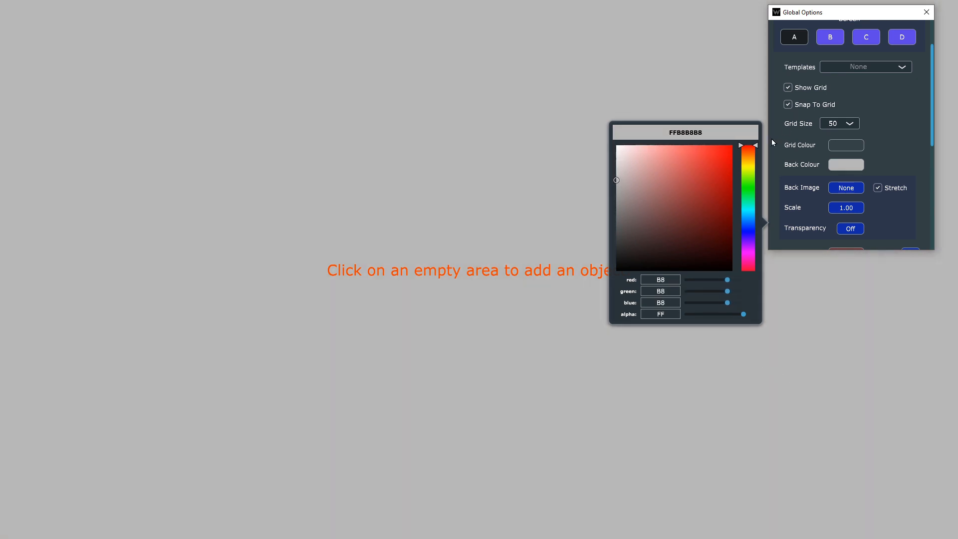
pyautogui.click(887, 139)
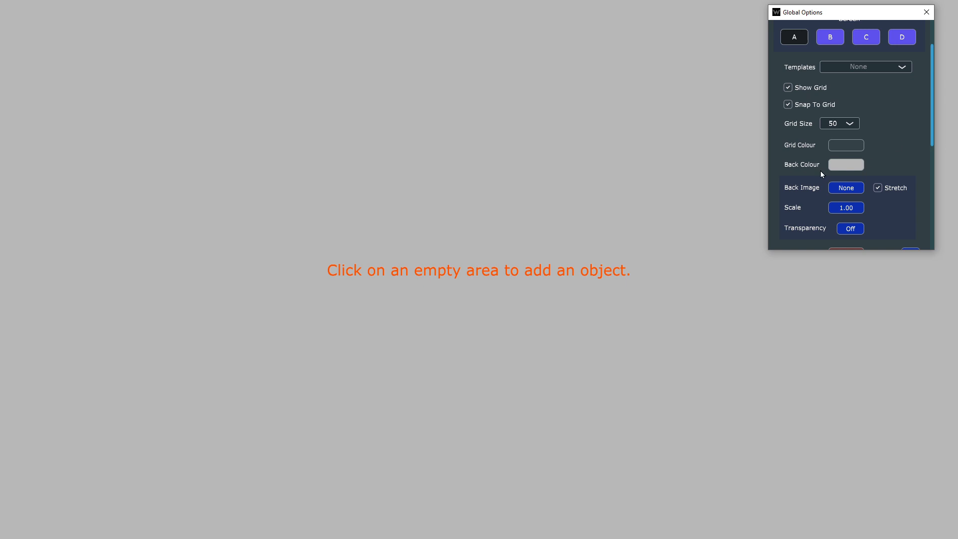
# Step: Load BrushedMetal7.jpg from the Images > Textures folder as the background image
pyautogui.click(846, 188)
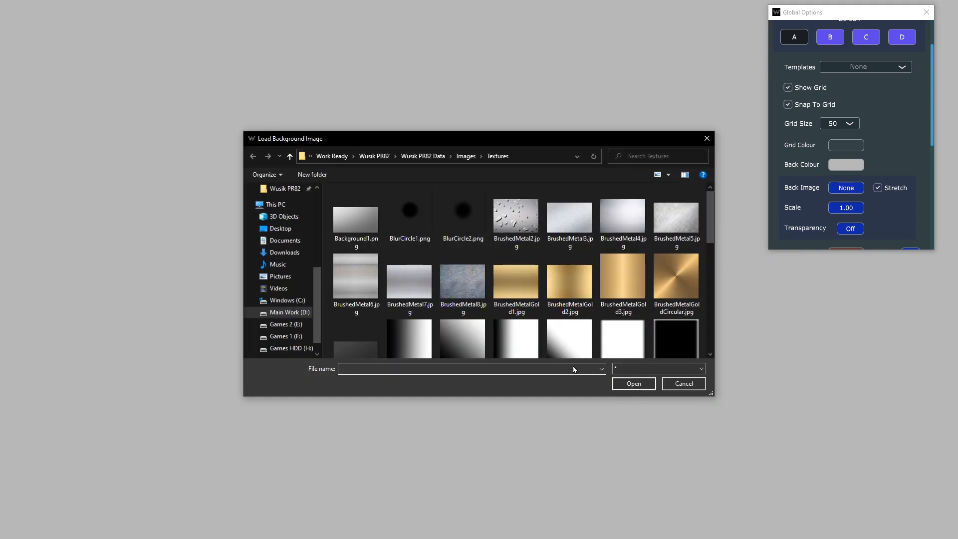
pyautogui.click(422, 157)
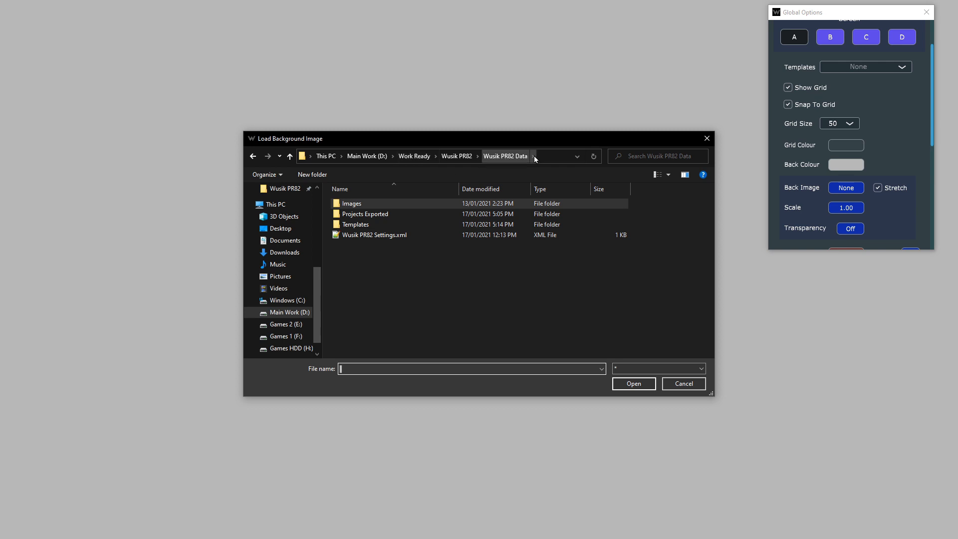
pyautogui.doubleClick(386, 208)
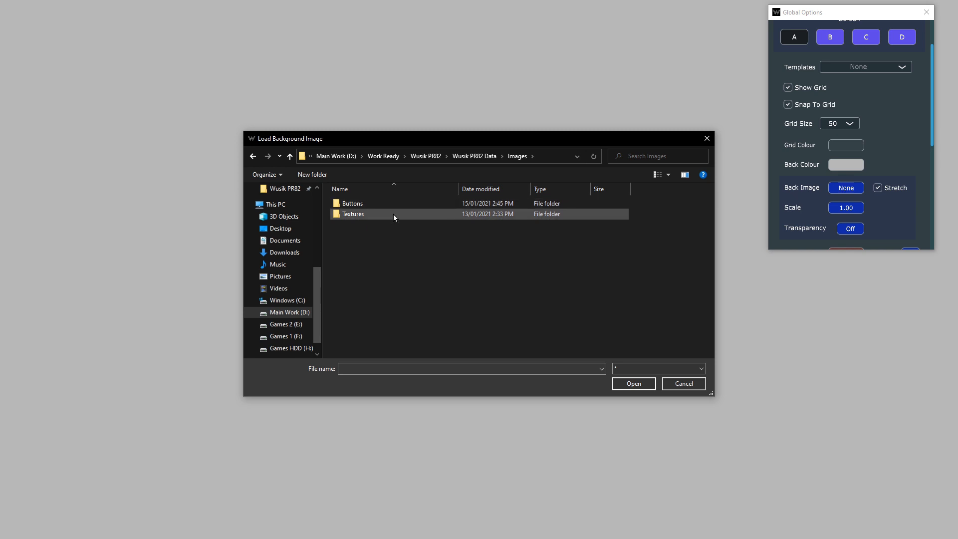
pyautogui.doubleClick(399, 213)
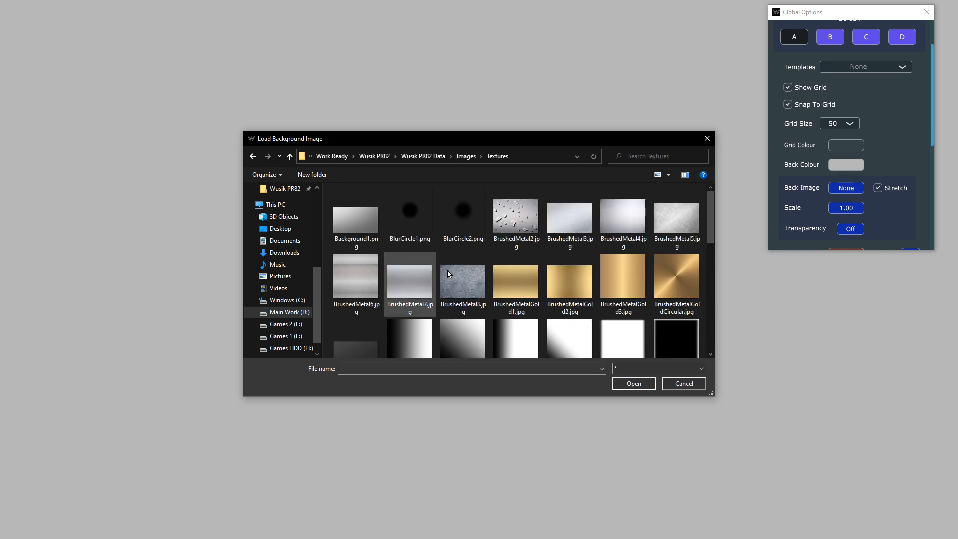
pyautogui.doubleClick(412, 274)
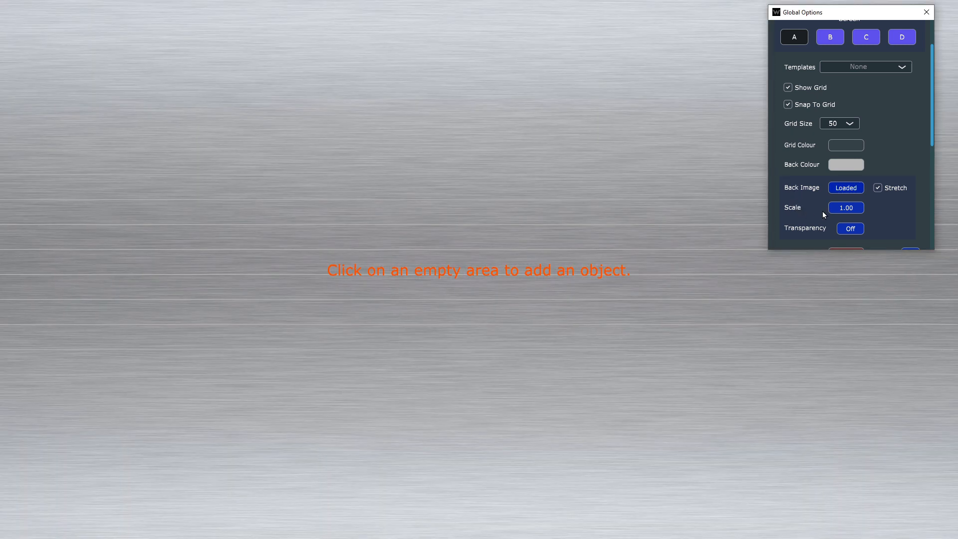
# Step: Keep the background image stretched and set its transparency to 0.4
pyautogui.scroll(-1, 848, 209)
pyautogui.click(887, 166)
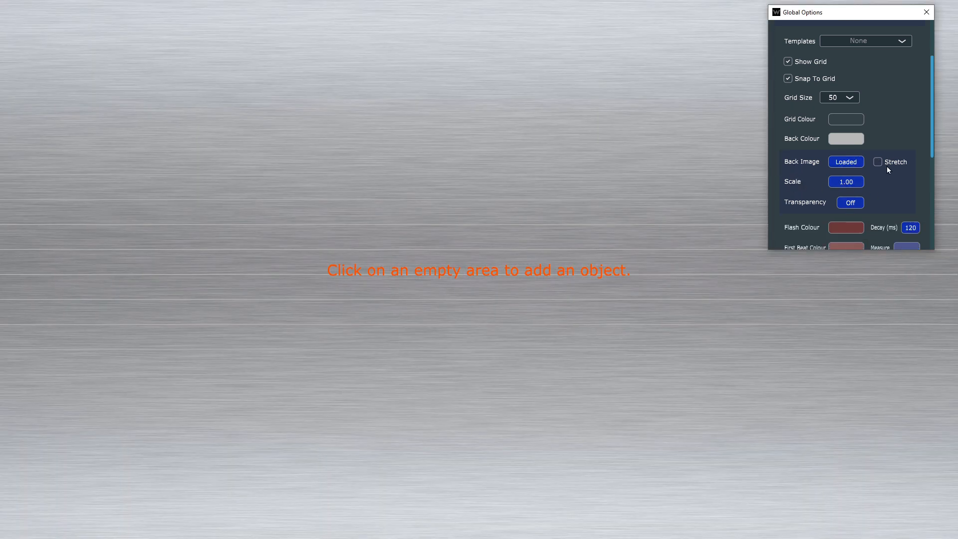
pyautogui.click(887, 163)
pyautogui.click(850, 203)
pyautogui.write('0.')
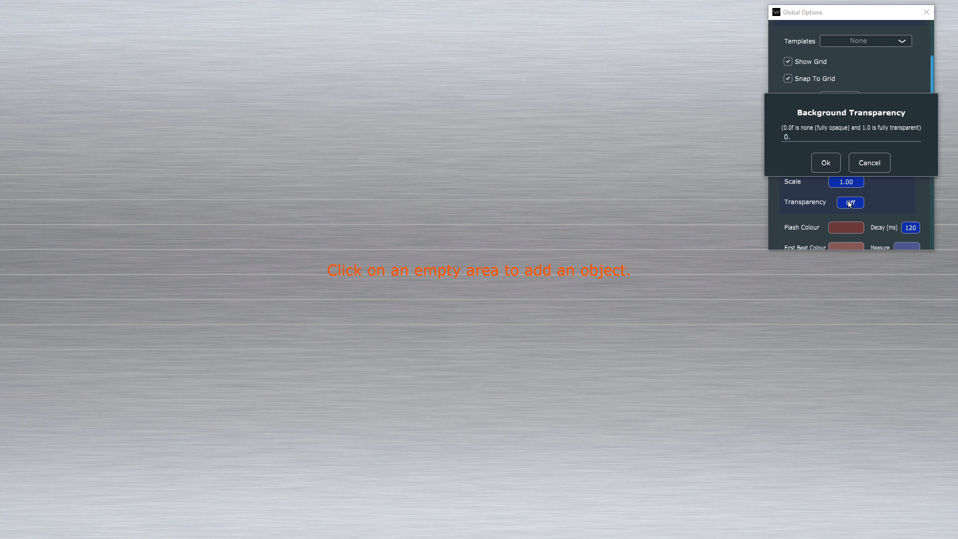
pyautogui.write('4')
pyautogui.press('Return')
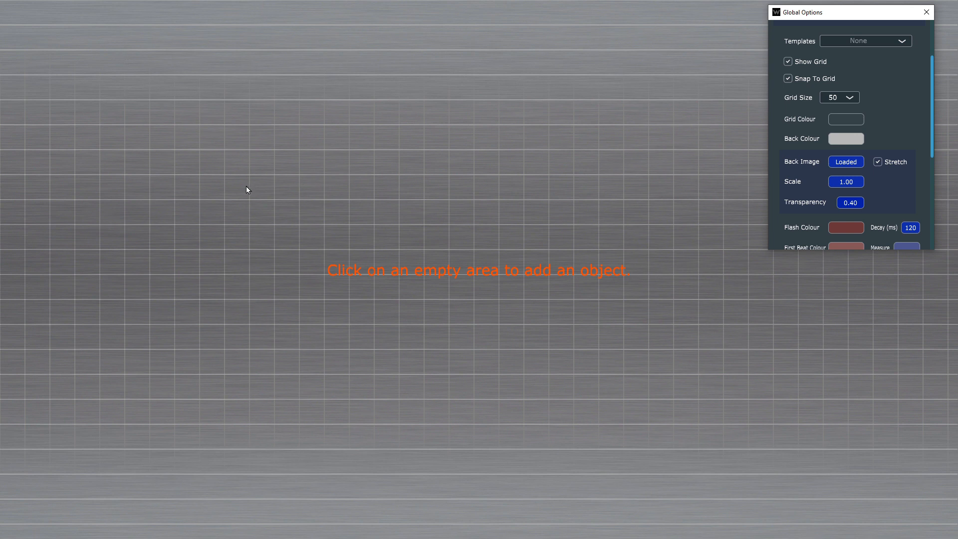
# Step: Turn off both Show Grid and Snap To Grid in the global options
pyautogui.scroll(3, 893, 94)
pyautogui.click(814, 139)
pyautogui.click(813, 139)
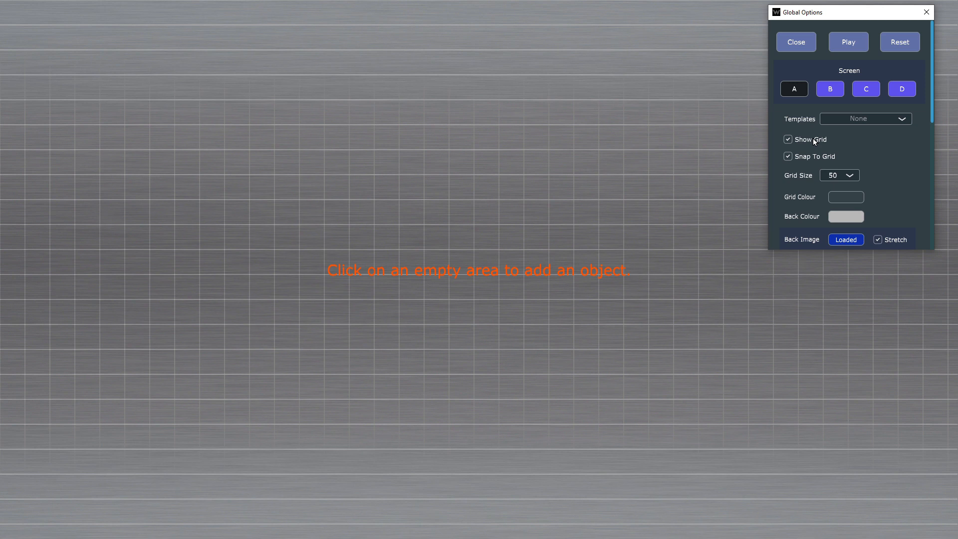
pyautogui.click(812, 139)
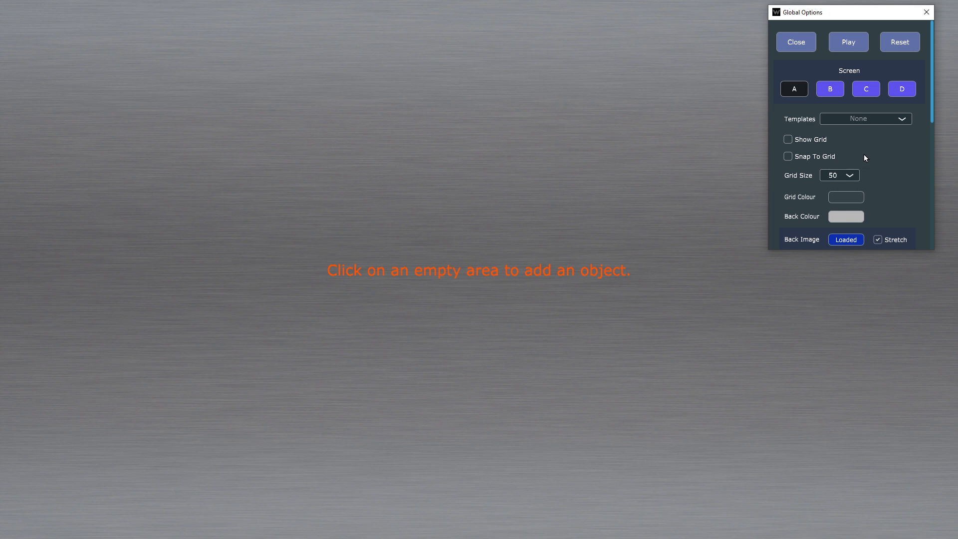
# Step: Check the template choices, look through screens B, C and D, and return to screen A
pyautogui.scroll(-1, 868, 155)
pyautogui.scroll(1, 861, 139)
pyautogui.click(854, 119)
pyautogui.click(896, 164)
pyautogui.click(832, 92)
pyautogui.click(858, 95)
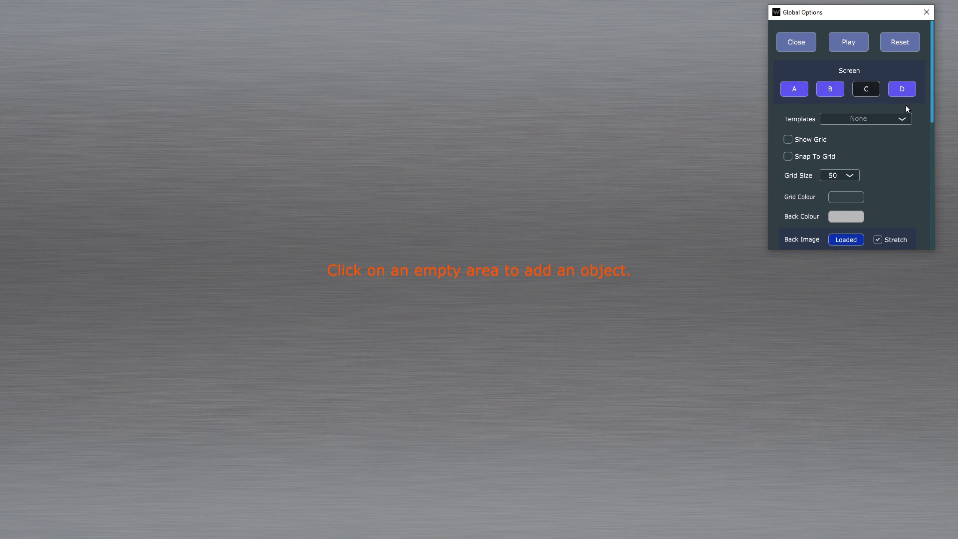
pyautogui.click(901, 91)
pyautogui.click(794, 91)
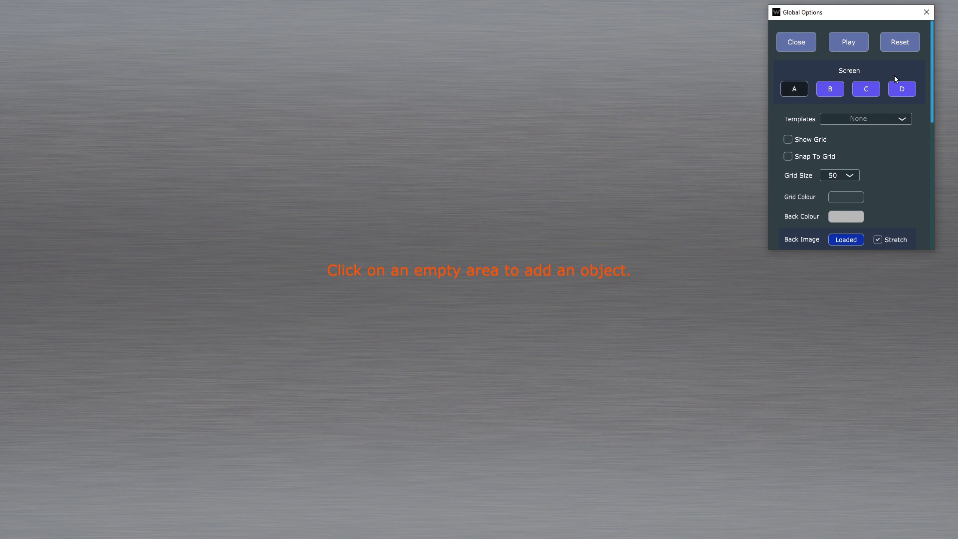
pyautogui.click(832, 94)
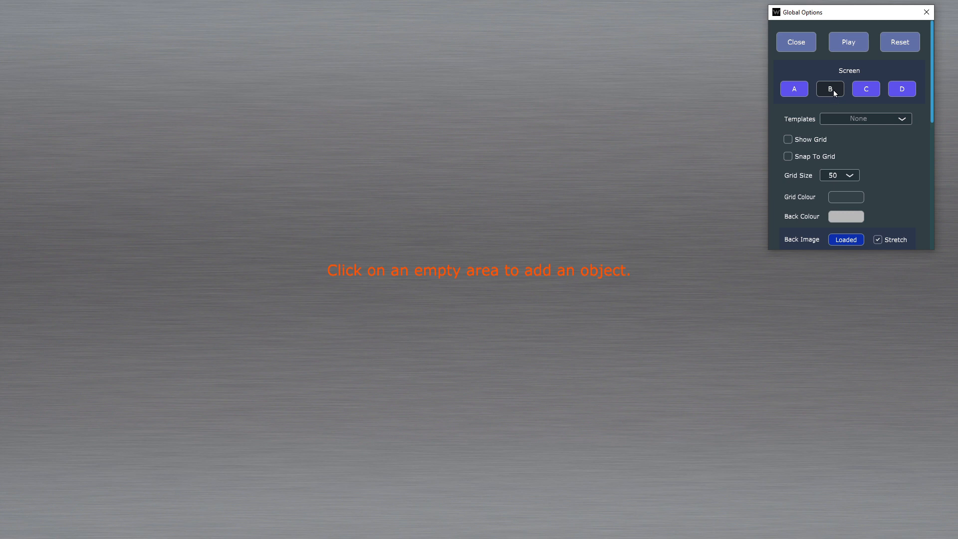
pyautogui.click(796, 90)
# Step: Lower the flash colour's alpha to 09 and make the first beat colour more transparent
pyautogui.scroll(-7, 894, 155)
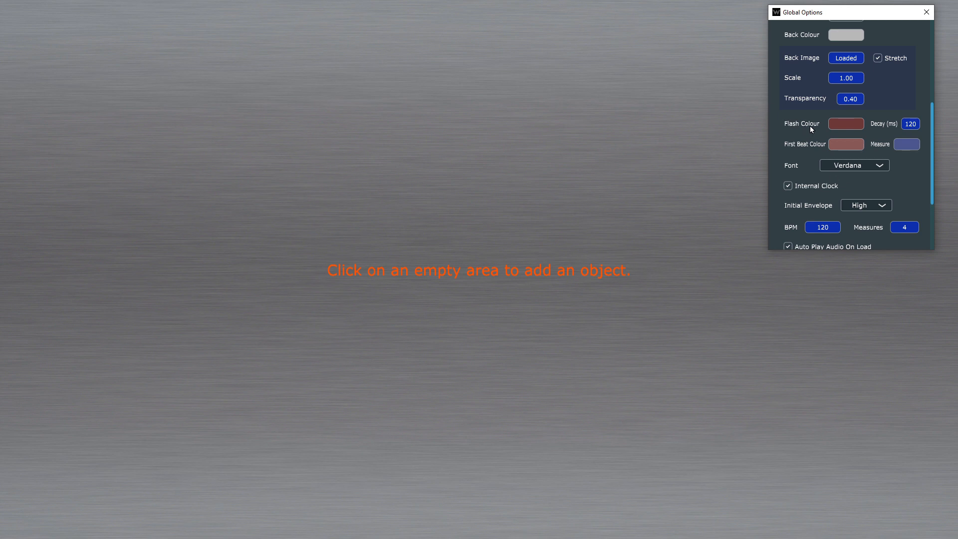
pyautogui.click(847, 122)
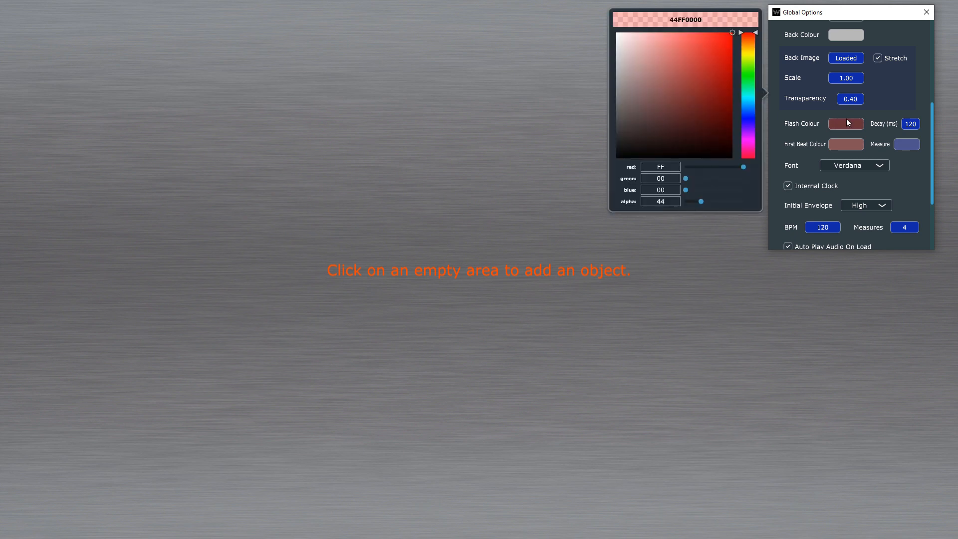
pyautogui.moveTo(694, 205); pyautogui.dragTo(685, 205)
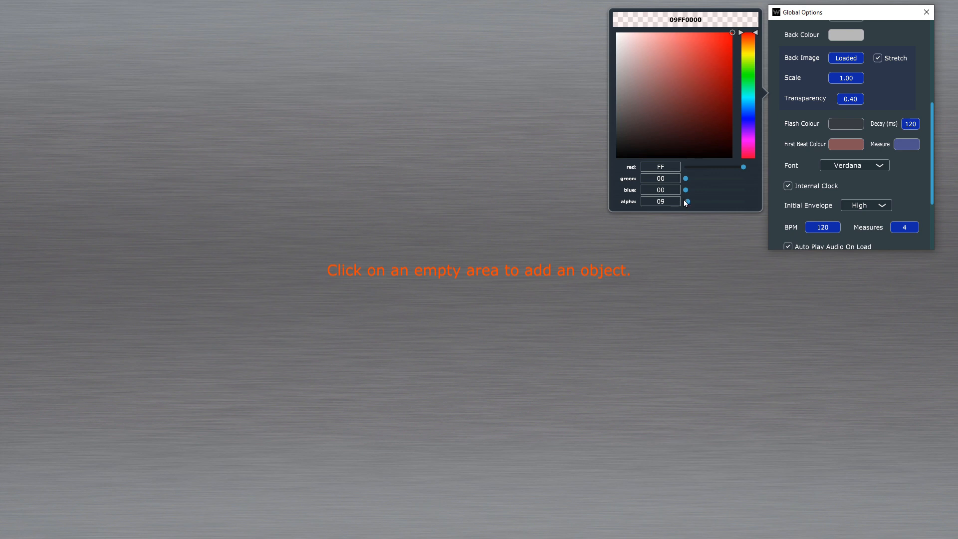
pyautogui.click(853, 148)
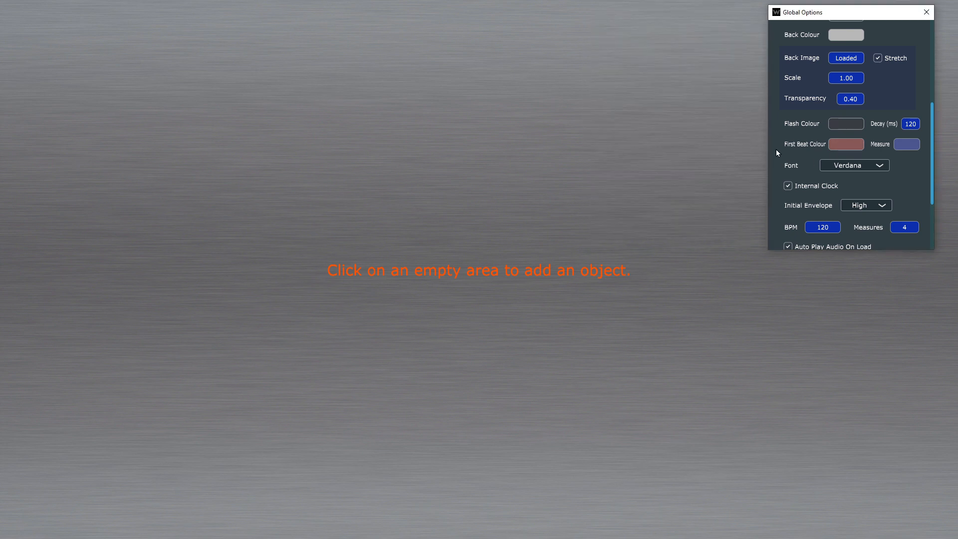
pyautogui.click(844, 146)
pyautogui.moveTo(706, 202); pyautogui.dragTo(692, 201)
# Step: Set the measure colour to a stronger, more opaque pure blue, BD0000FF
pyautogui.click(912, 145)
pyautogui.click(913, 146)
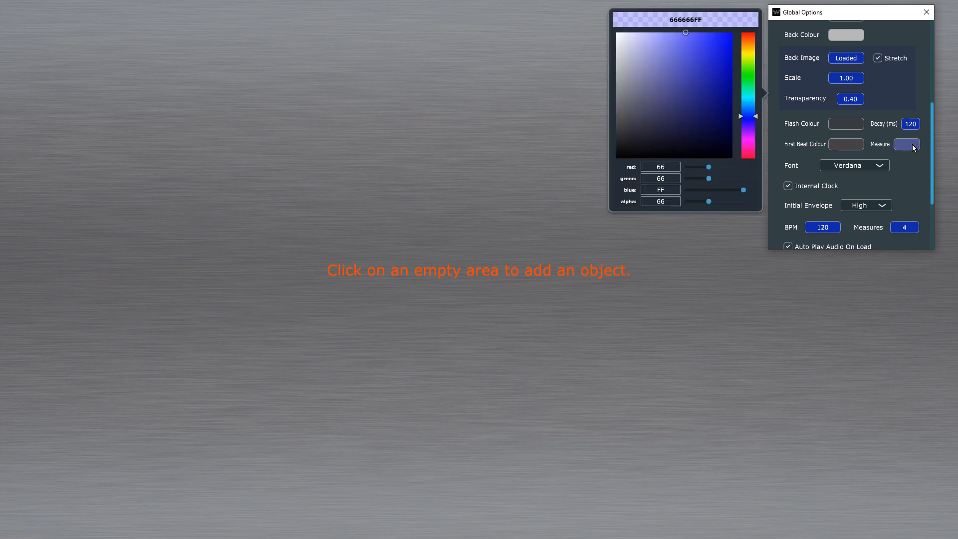
pyautogui.moveTo(706, 202); pyautogui.dragTo(729, 204)
pyautogui.moveTo(731, 118); pyautogui.dragTo(738, 29)
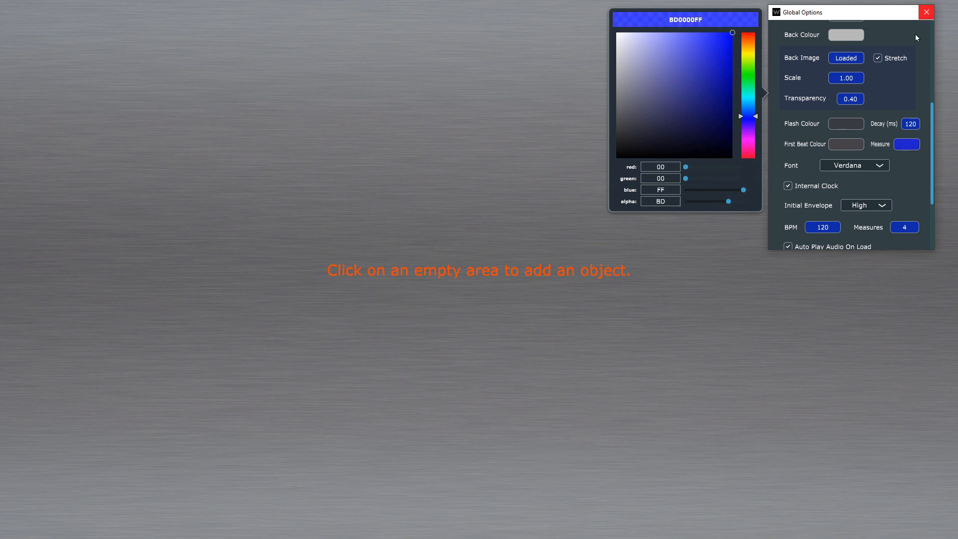
pyautogui.click(897, 169)
pyautogui.scroll(-3, 892, 174)
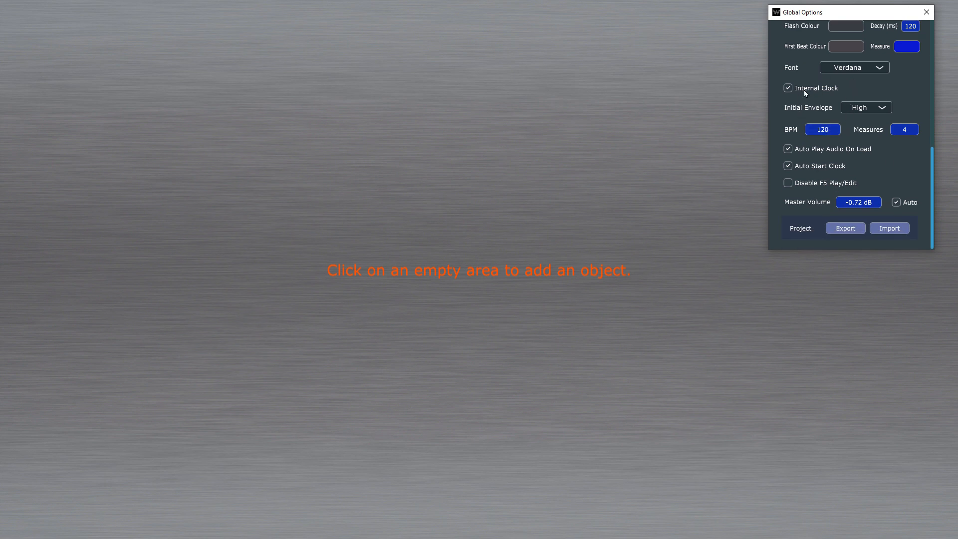
pyautogui.moveTo(809, 86)
pyautogui.scroll(1, 896, 172)
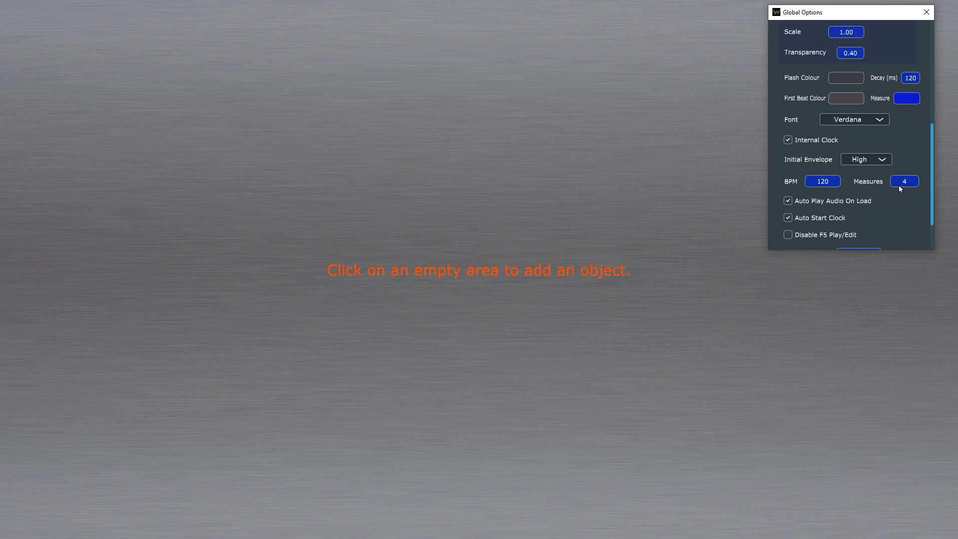
pyautogui.scroll(-1, 893, 184)
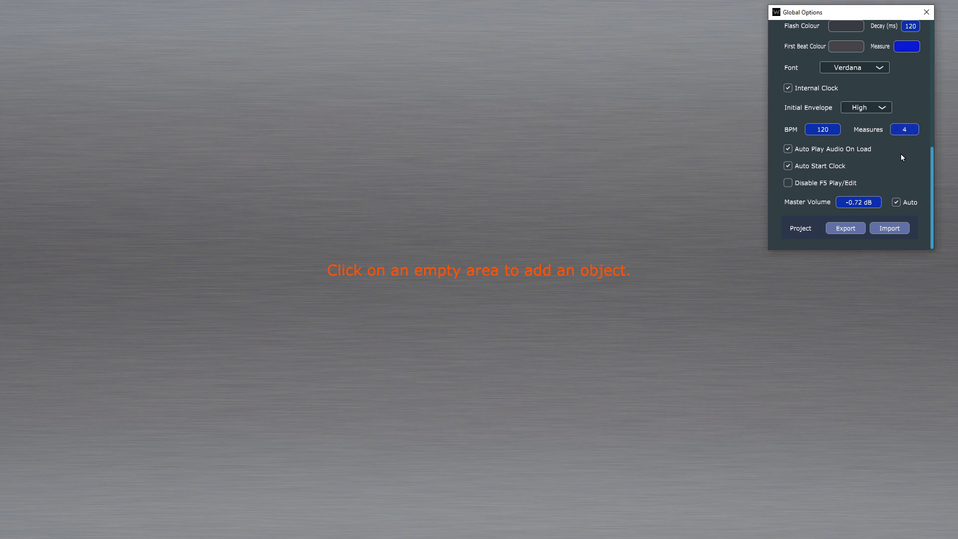
# Step: Add a Sound/Record object in the upper middle of the canvas and enlarge it into a wide rectangle
pyautogui.click(381, 116)
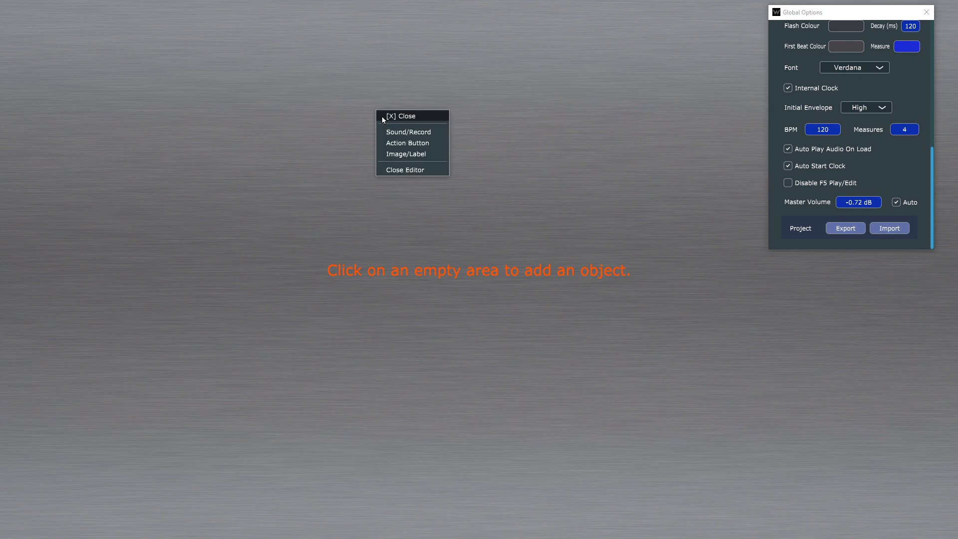
pyautogui.click(445, 132)
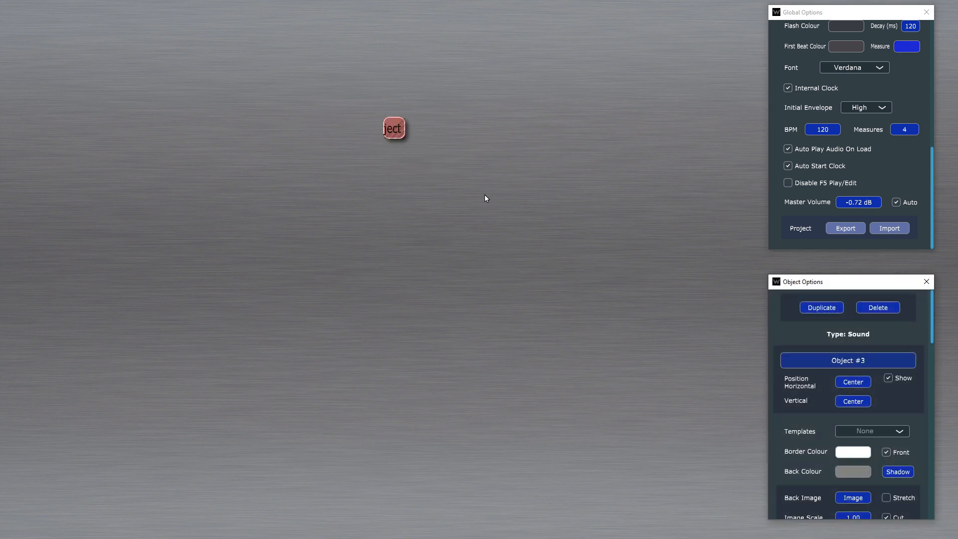
pyautogui.moveTo(403, 140); pyautogui.dragTo(487, 192)
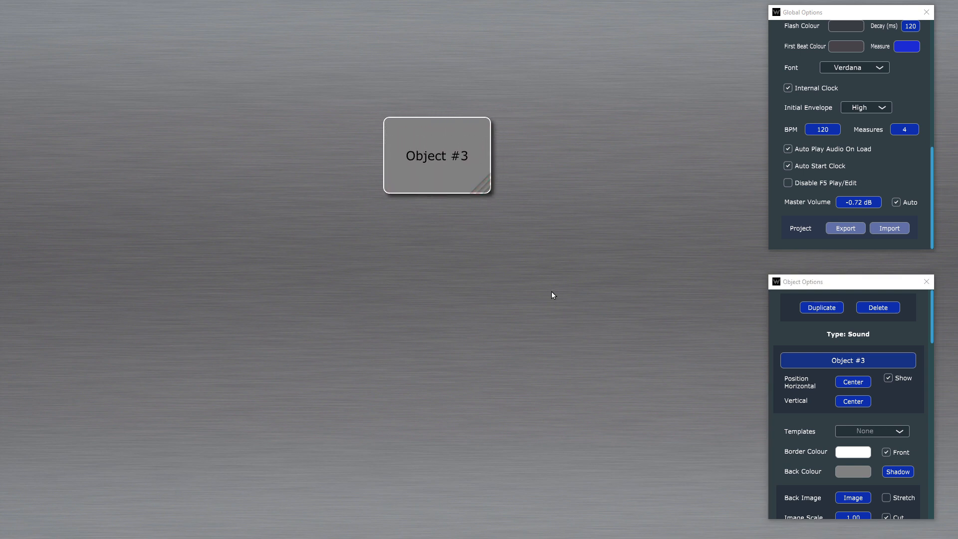
# Step: Rename the new sound object as Drum Loop
pyautogui.click(862, 358)
pyautogui.write('Drum Loop')
pyautogui.press('Return')
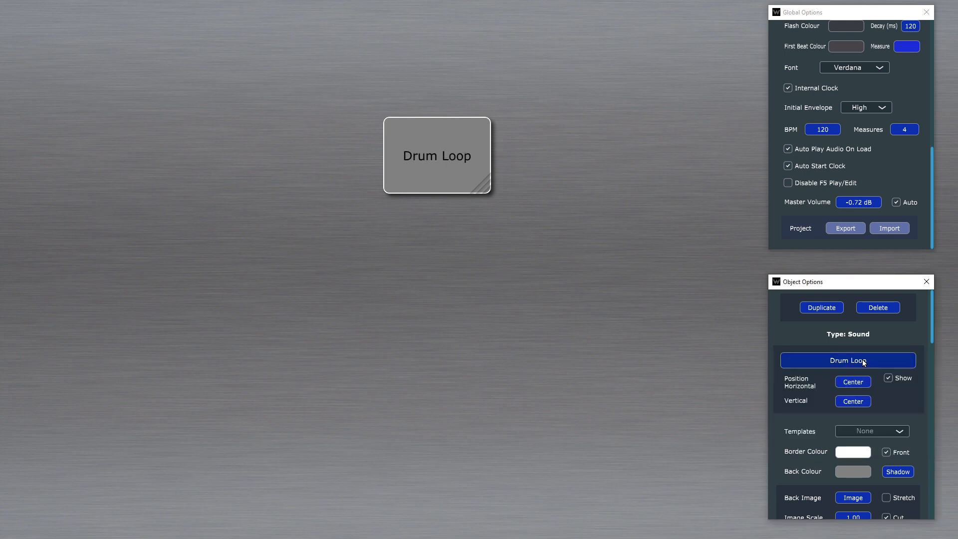
# Step: Load the audio file SMC_120_LO_BEAT.wav into the Drum Loop object
pyautogui.scroll(-12, 882, 364)
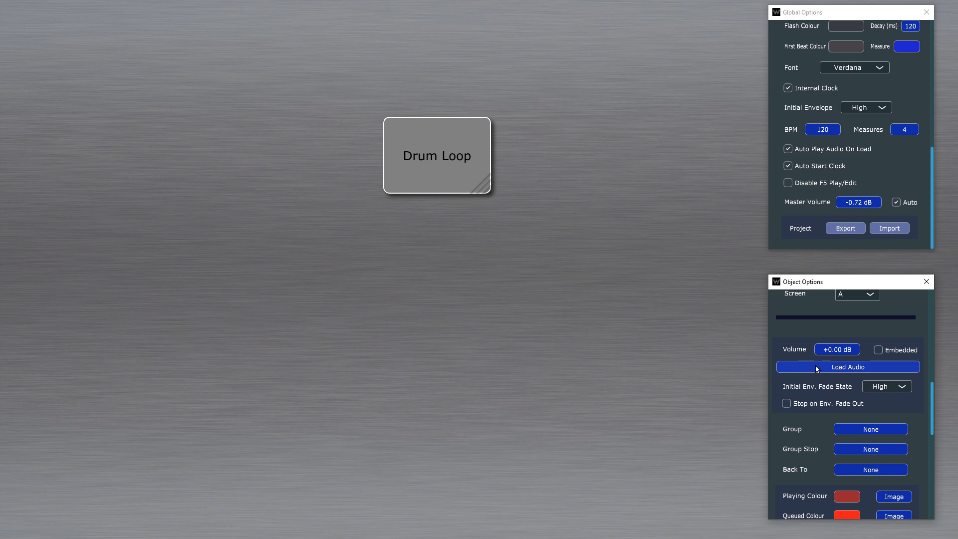
pyautogui.click(848, 367)
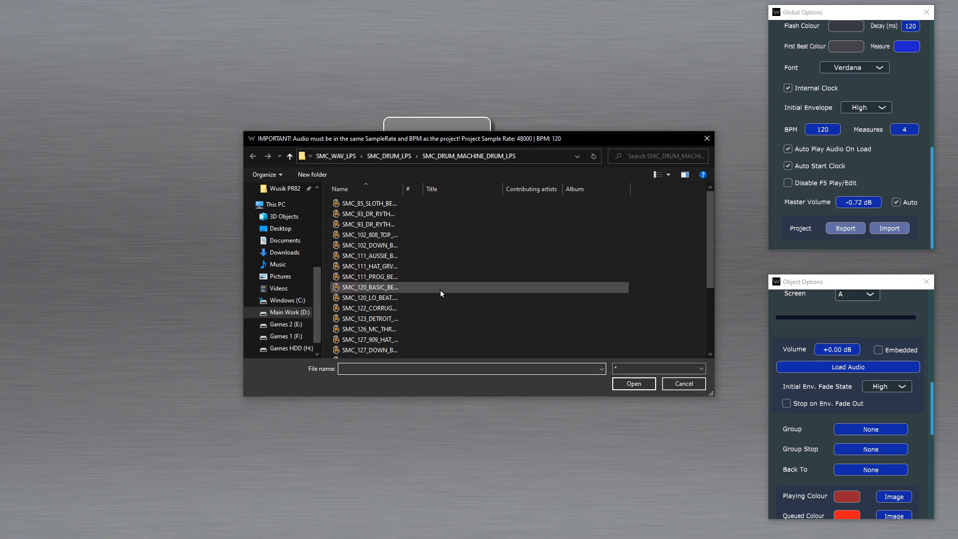
pyautogui.doubleClick(394, 298)
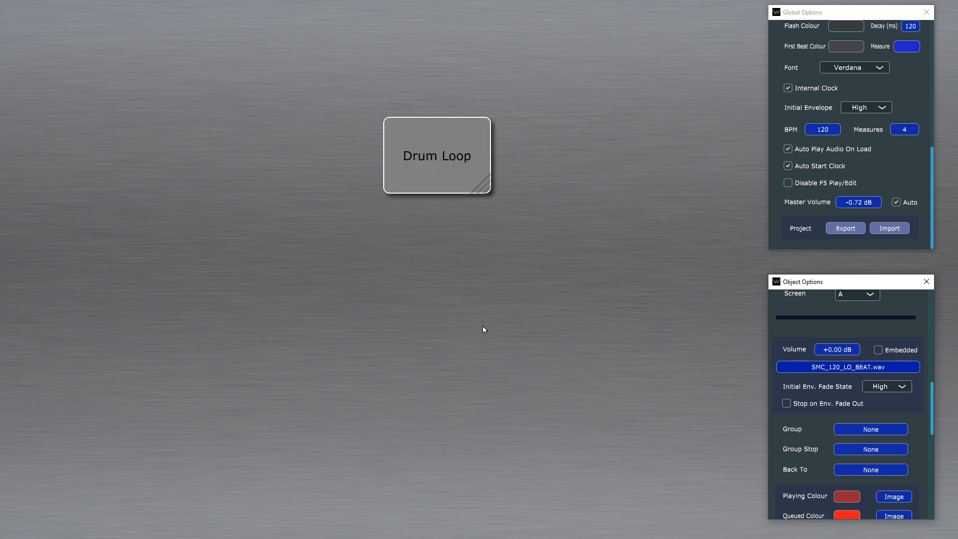
pyautogui.click(438, 151)
pyautogui.click(425, 164)
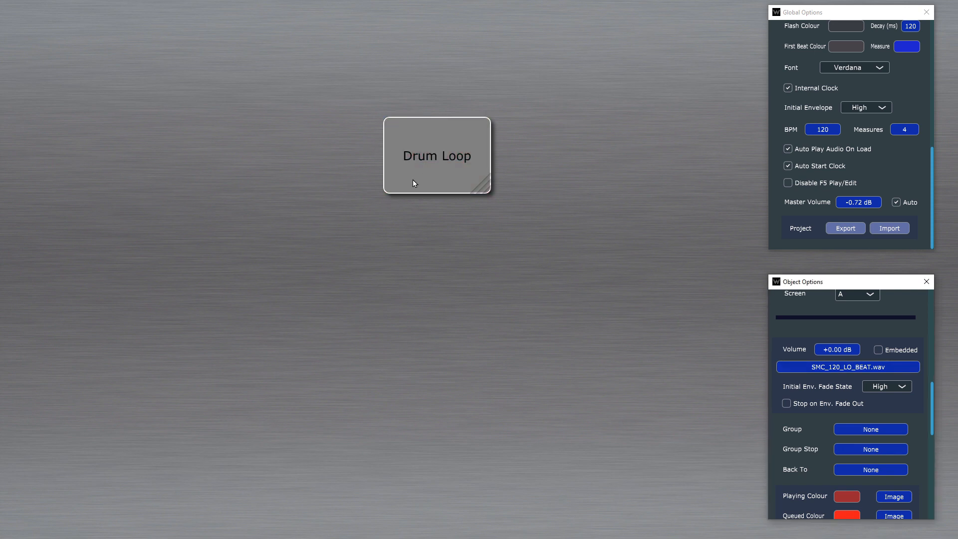
# Step: Audition the Drum Loop object's audio in edit mode and stop its playback
pyautogui.click(437, 160)
pyautogui.click(437, 160)
pyautogui.click(444, 171)
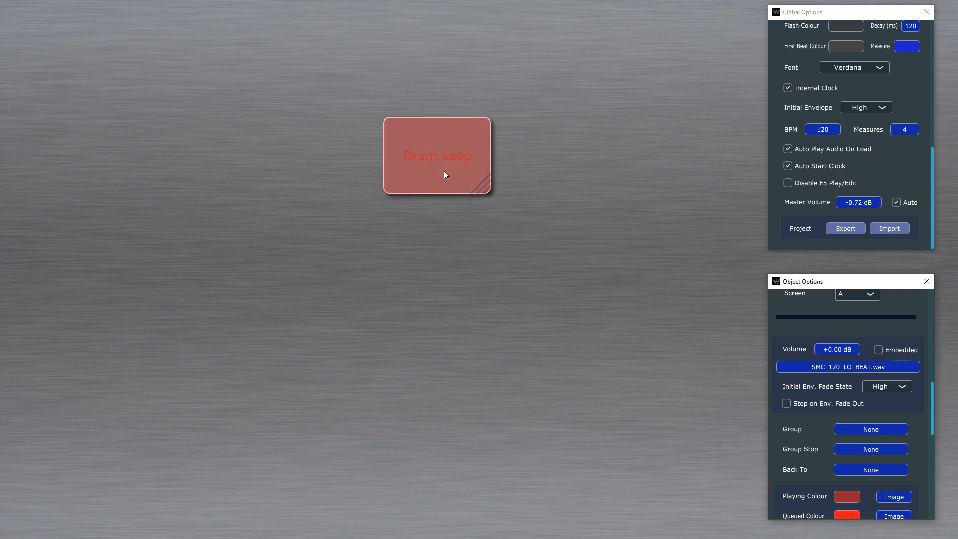
pyautogui.click(439, 169)
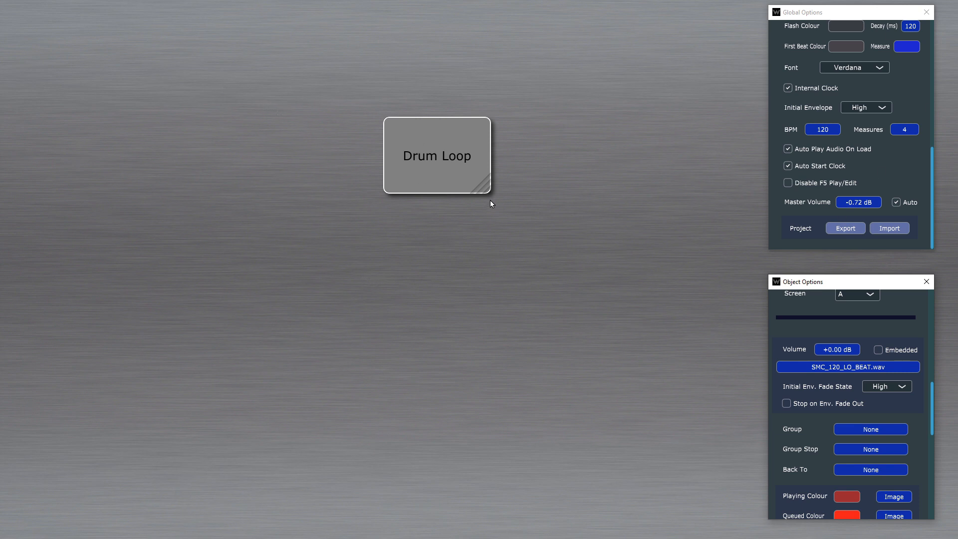
# Step: Make the Drum Loop object slightly taller and look through its object options, including the colour, trigger and playback settings
pyautogui.moveTo(487, 188); pyautogui.dragTo(490, 208)
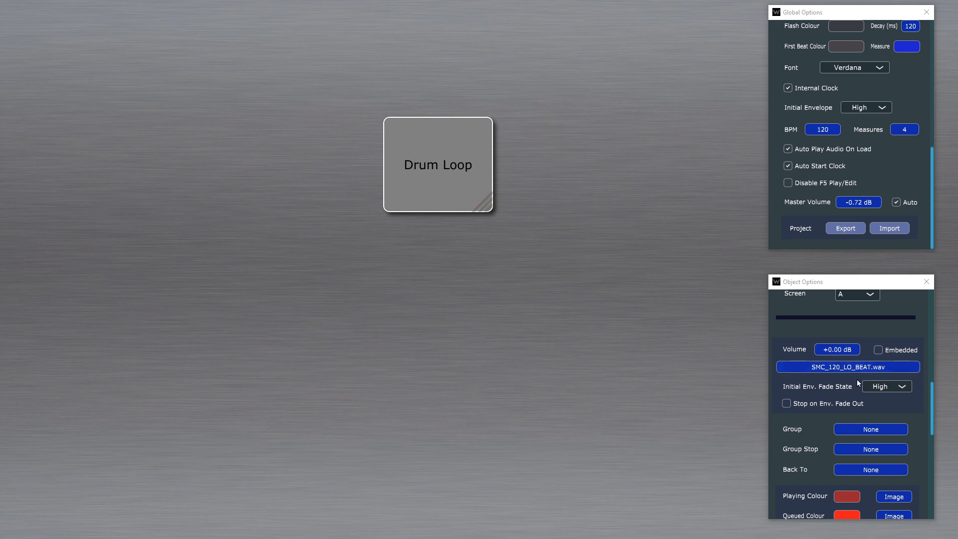
pyautogui.scroll(-2, 855, 381)
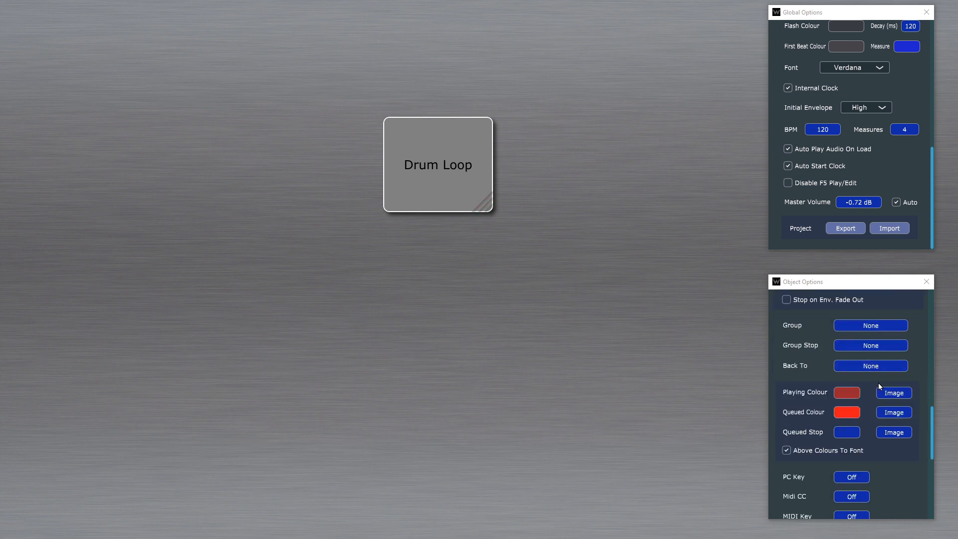
pyautogui.scroll(-3, 878, 382)
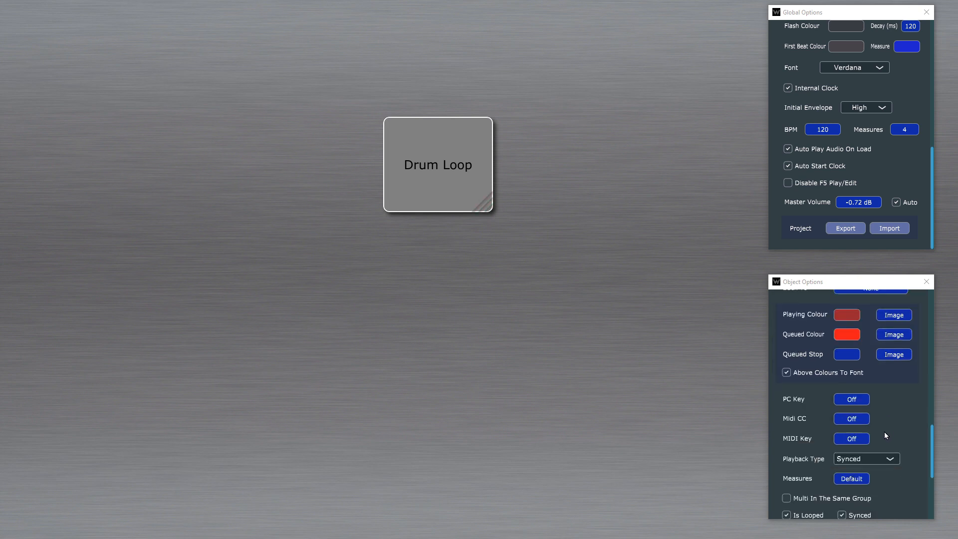
pyautogui.scroll(-2, 884, 431)
pyautogui.scroll(10, 884, 429)
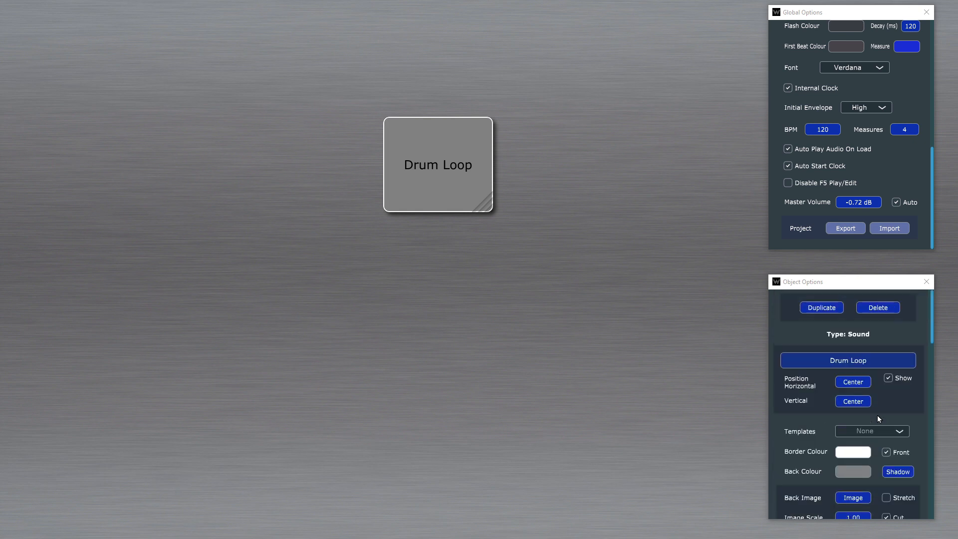
pyautogui.scroll(8, 920, 121)
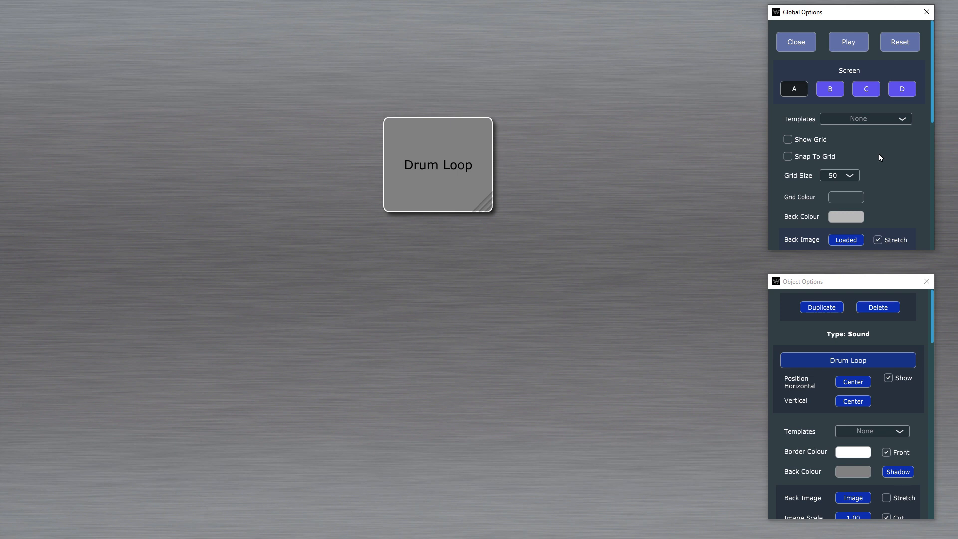
# Step: Leave edit mode for play mode and start playback of the Drum Loop object
pyautogui.press('Escape')
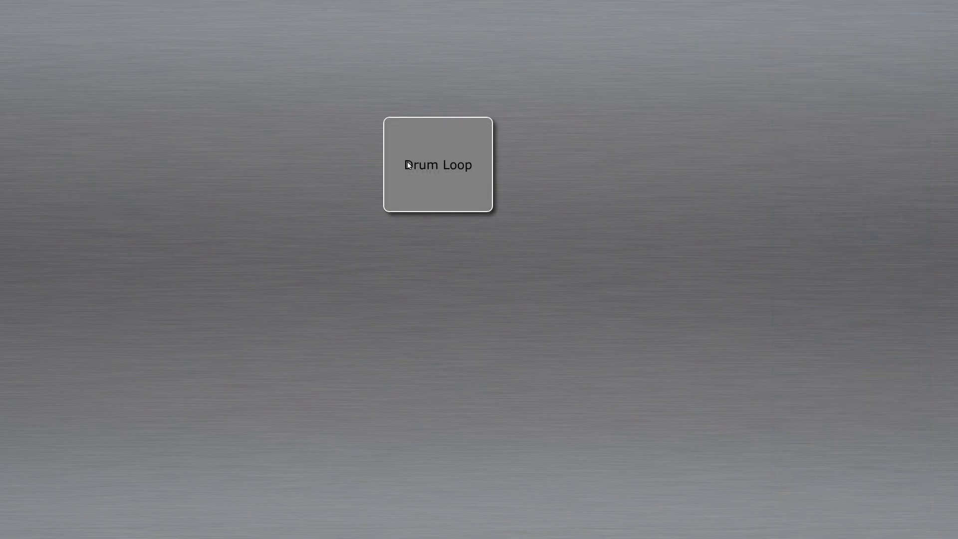
pyautogui.click(447, 183)
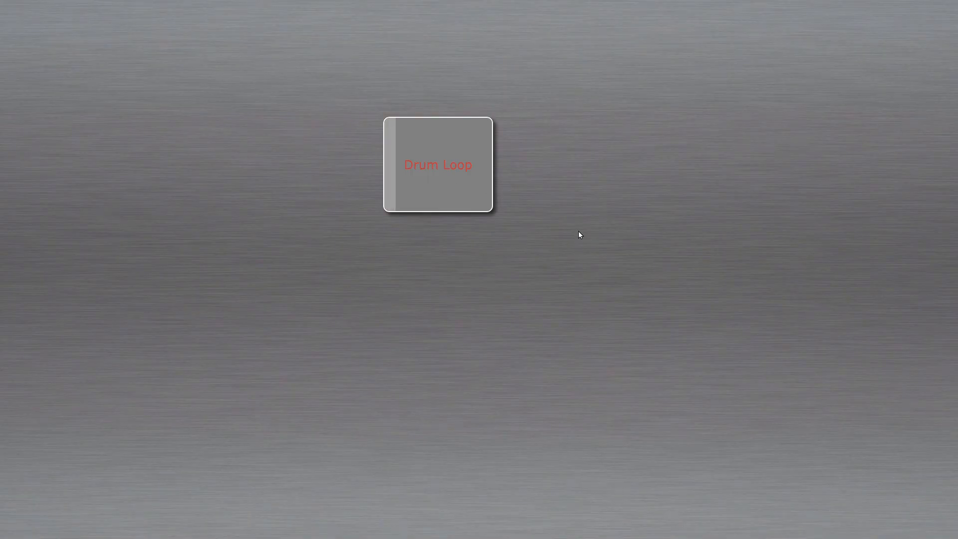
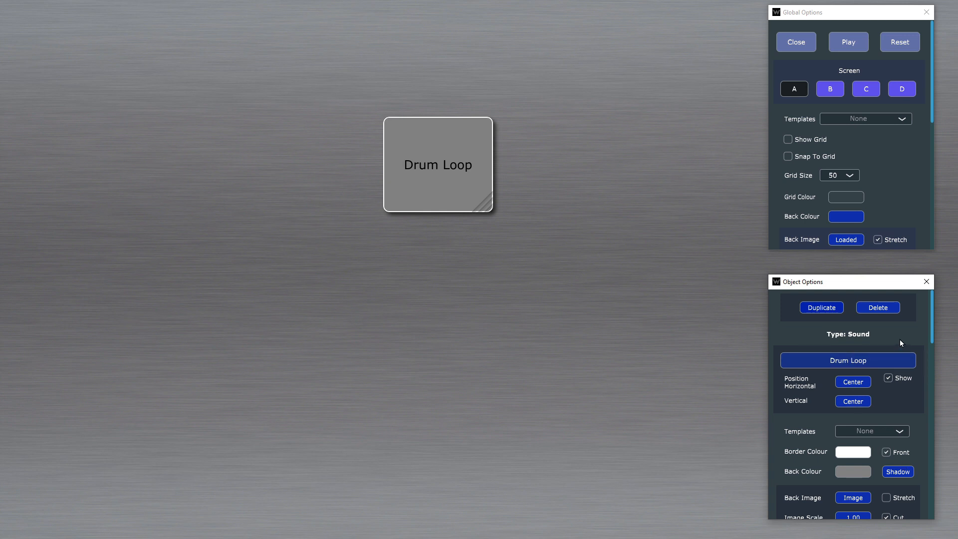
# Step: Set the Drum Loop label's horizontal and vertical positions to 100 pixels each
pyautogui.scroll(-1, 900, 339)
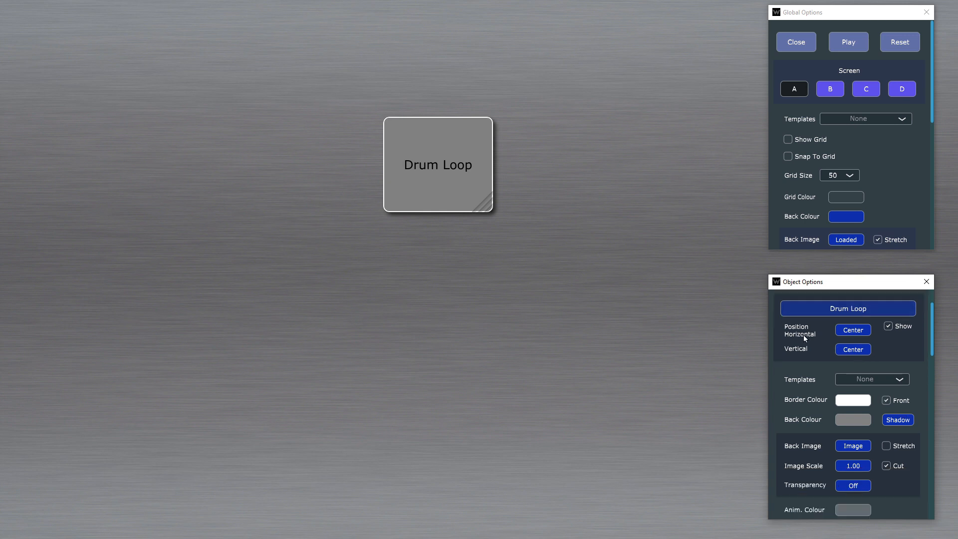
pyautogui.click(859, 332)
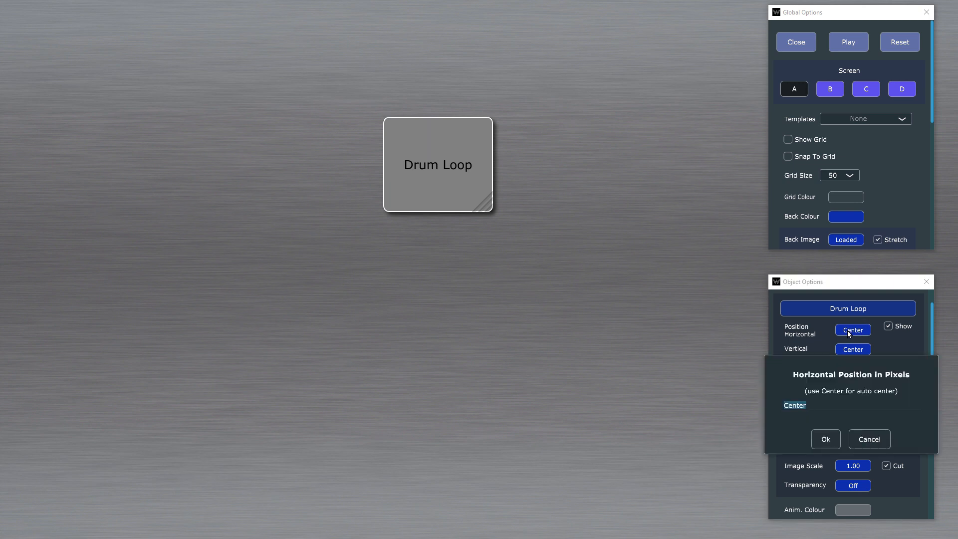
pyautogui.write('100')
pyautogui.press('Return')
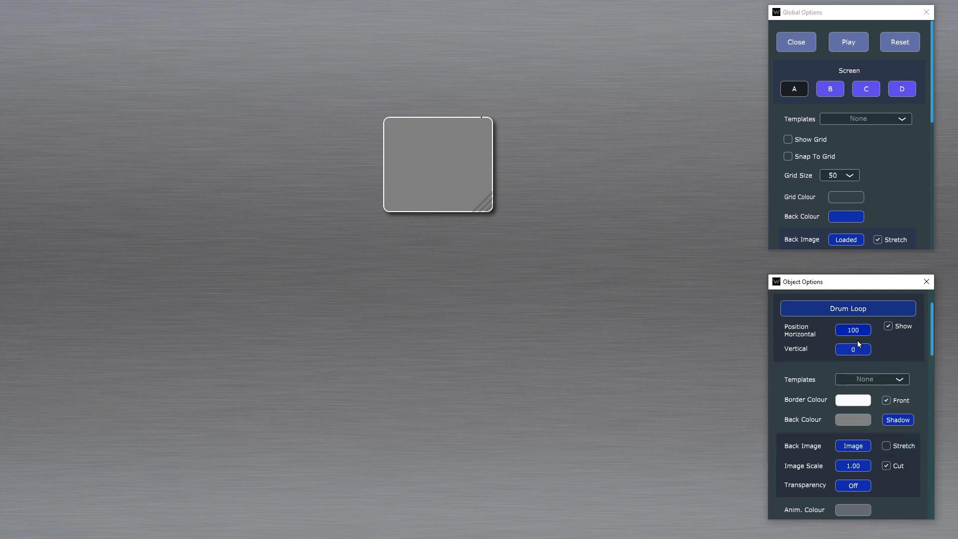
pyautogui.click(856, 331)
pyautogui.press('Return')
pyautogui.click(855, 349)
pyautogui.write('100')
pyautogui.press('Return')
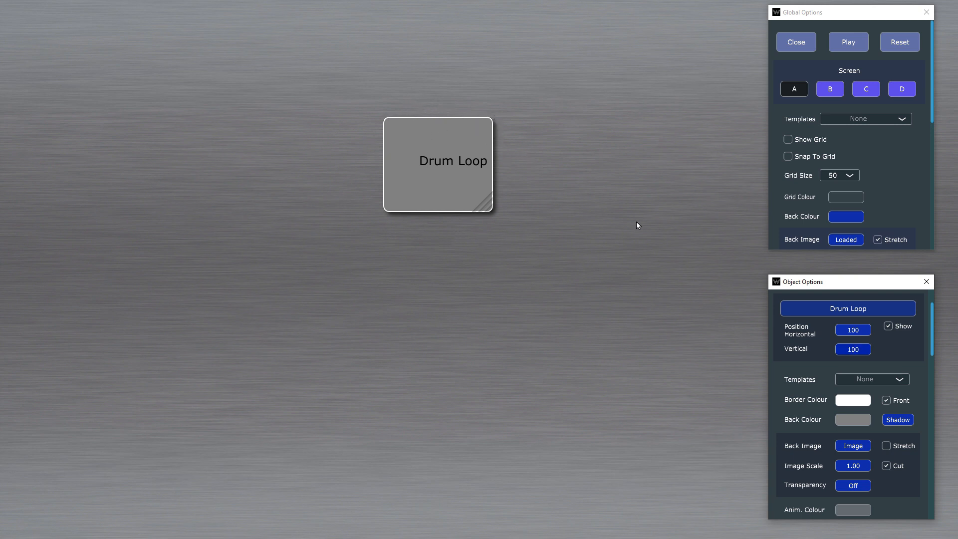
# Step: Set the Drum Loop label's position to 60 pixels horizontally and 40 pixels vertically
pyautogui.click(858, 330)
pyautogui.write('6')
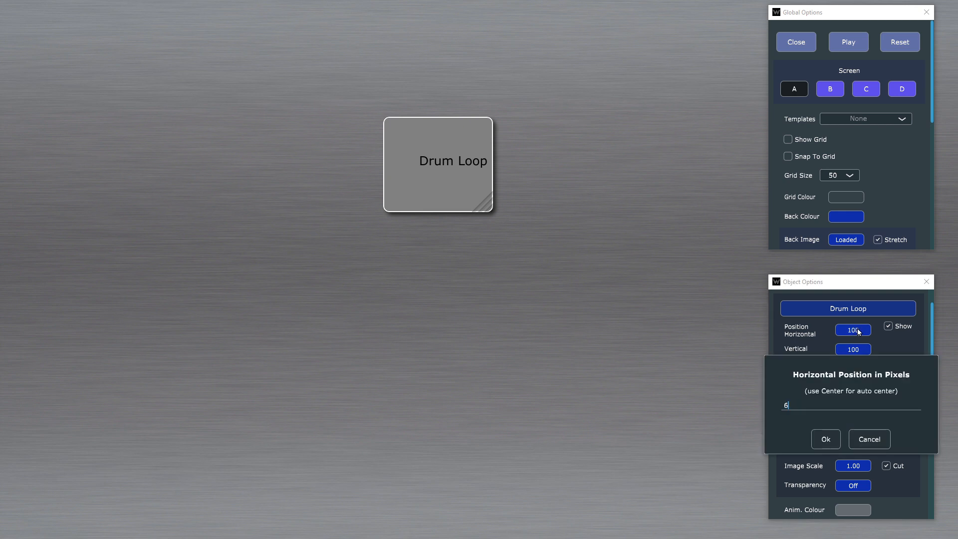
pyautogui.write('0')
pyautogui.press('Return')
pyautogui.click(850, 351)
pyautogui.write('40')
pyautogui.press('Return')
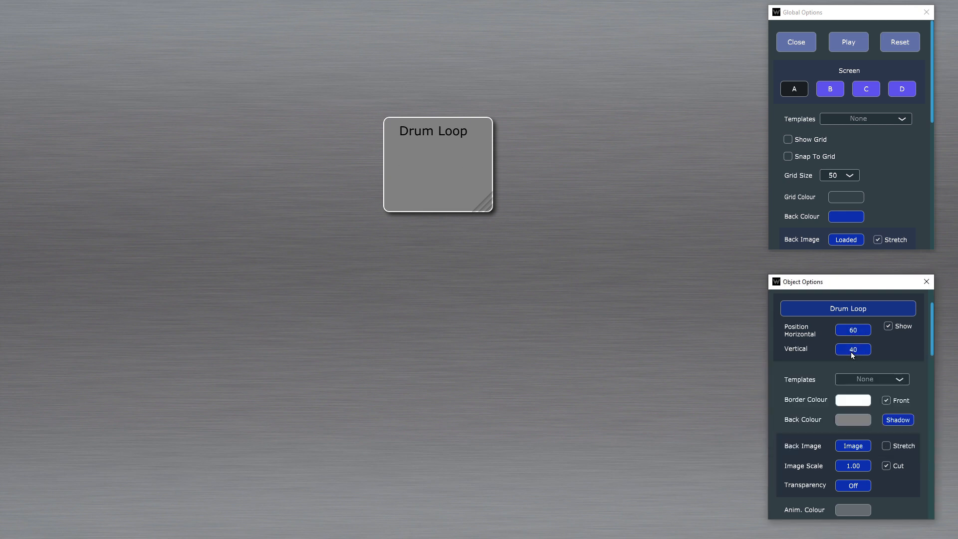
# Step: Fine-tune the Drum Loop label's horizontal position, trying 77 pixels and settling on 70
pyautogui.click(856, 332)
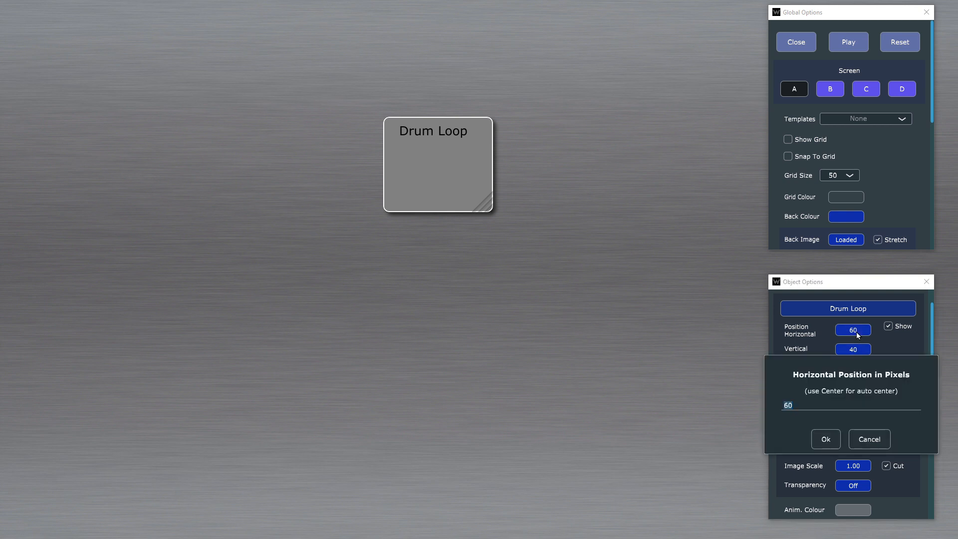
pyautogui.write('77')
pyautogui.press('Return')
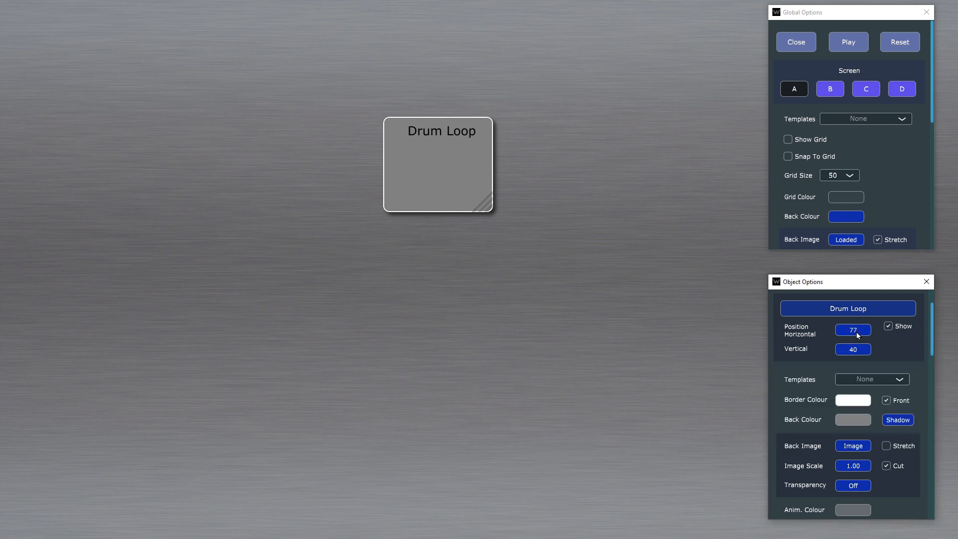
pyautogui.click(856, 331)
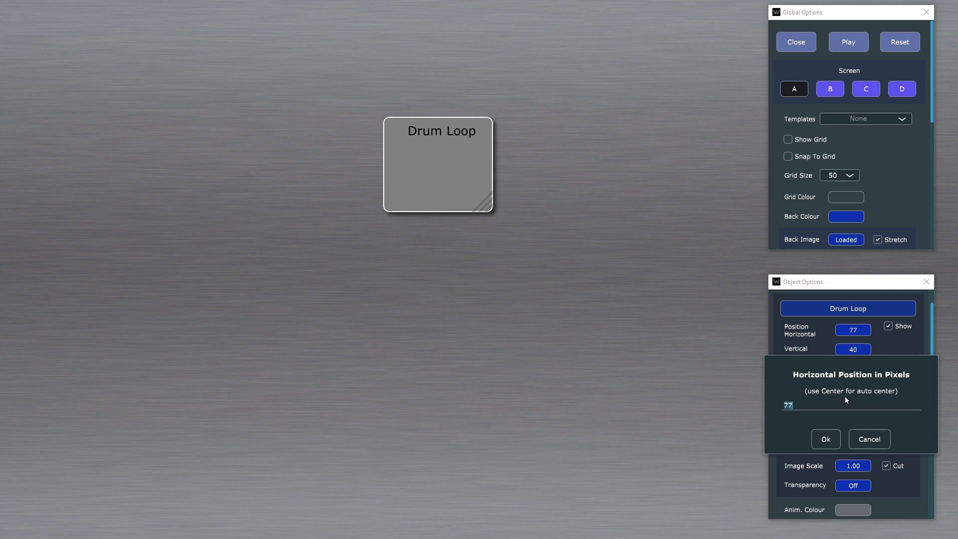
pyautogui.write('70')
pyautogui.press('Return')
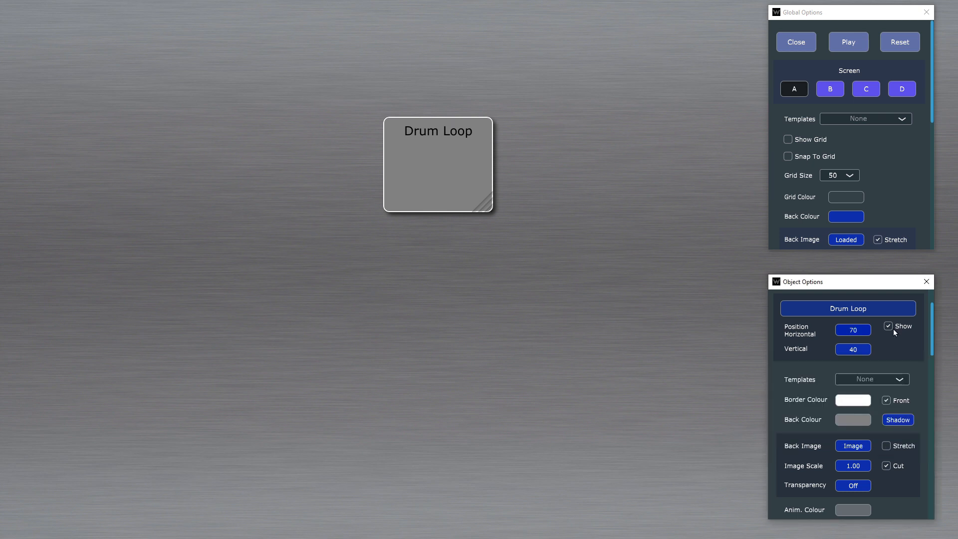
# Step: Set the X,Y offset of the Drum Loop object's shadow effect to 10, 10
pyautogui.click(445, 168)
pyautogui.scroll(-1, 874, 349)
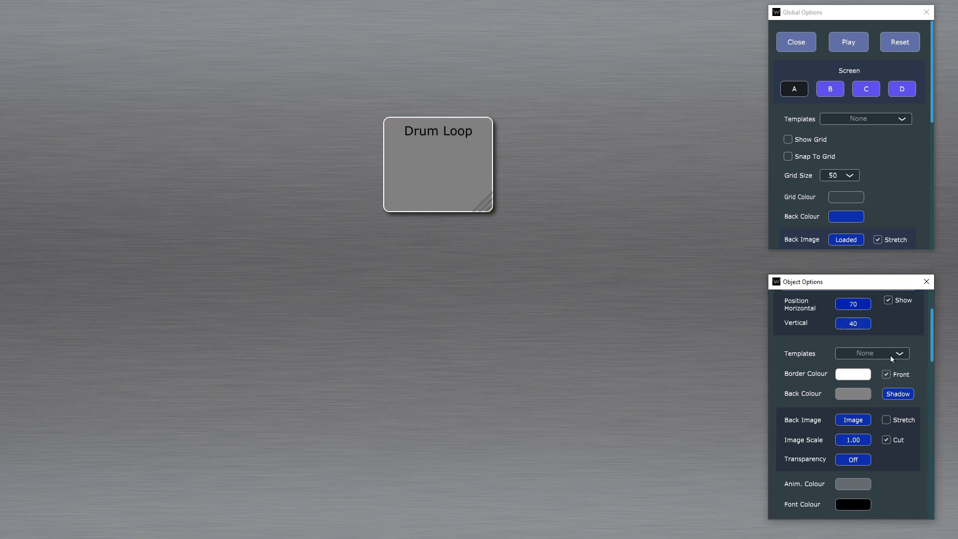
pyautogui.click(890, 354)
pyautogui.click(880, 362)
pyautogui.click(896, 394)
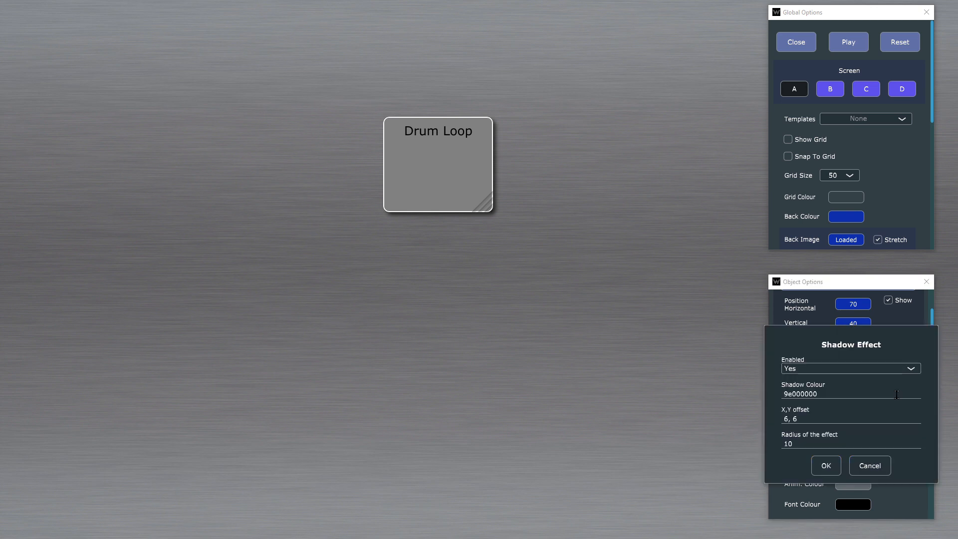
pyautogui.click(822, 422)
pyautogui.write('10, 10')
pyautogui.press('Return')
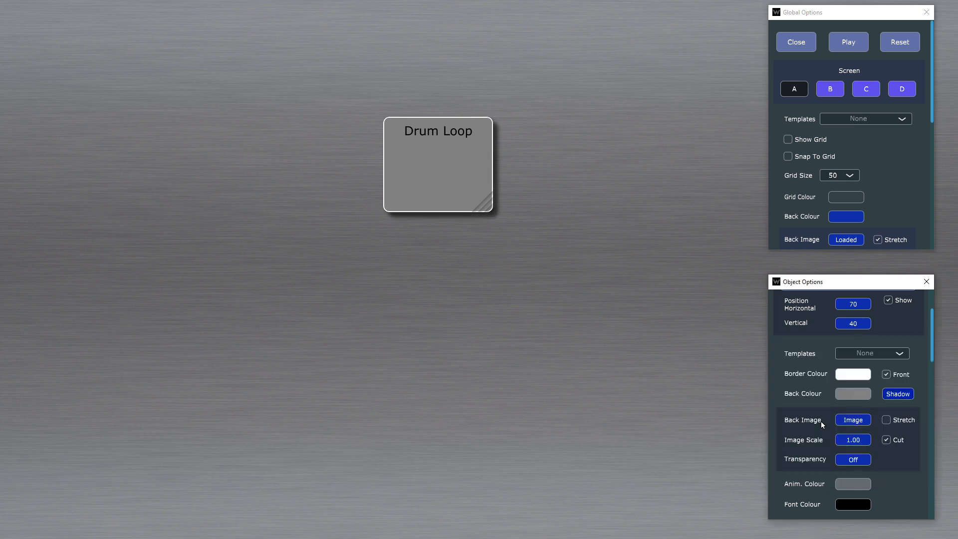
# Step: Load BrushedMetalGold1.jpg as the Drum Loop object's background image and briefly try stretching it to the object's size
pyautogui.click(852, 421)
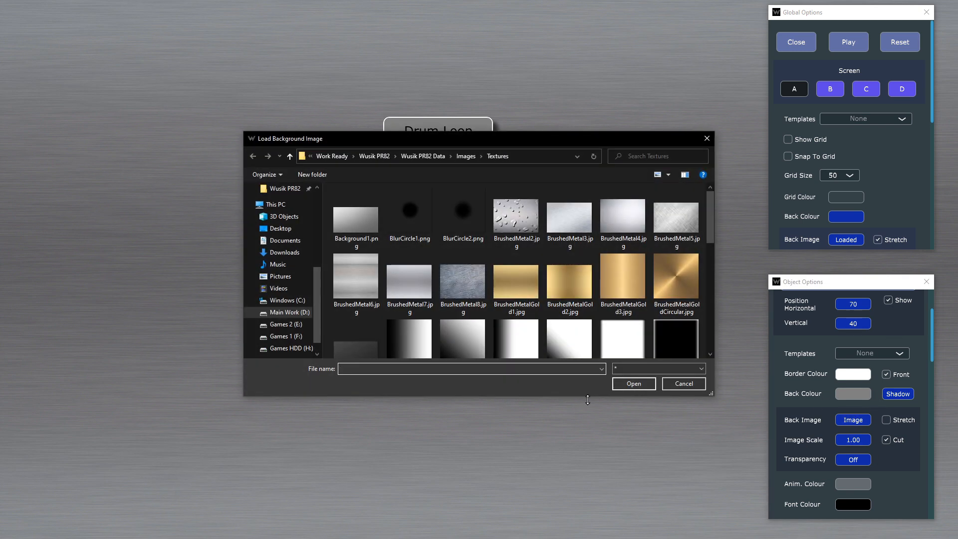
pyautogui.doubleClick(520, 291)
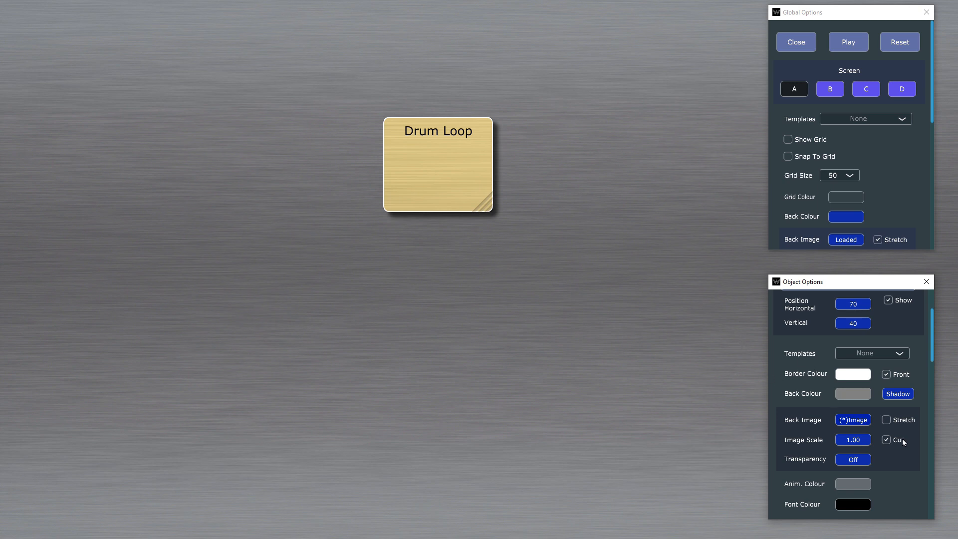
pyautogui.scroll(-1, 854, 470)
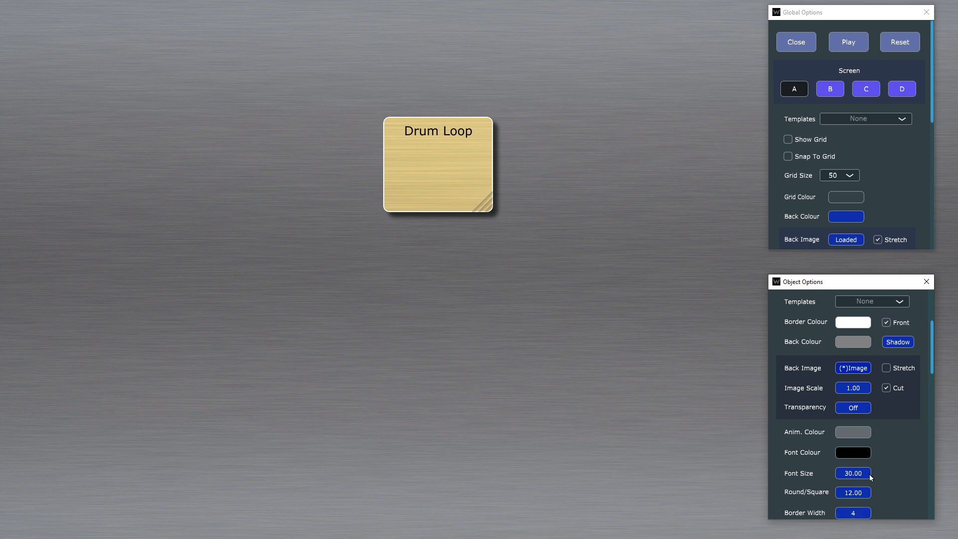
pyautogui.click(886, 388)
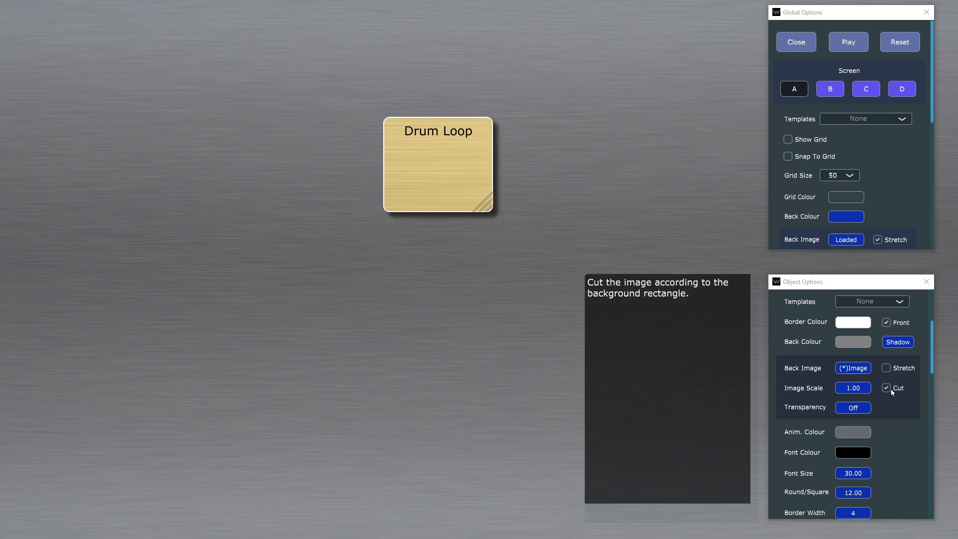
pyautogui.click(904, 370)
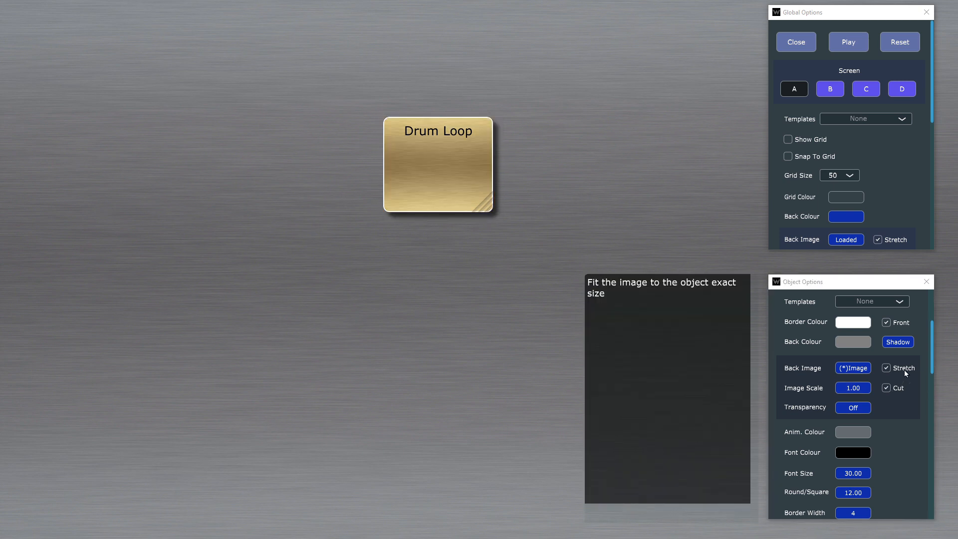
pyautogui.click(904, 370)
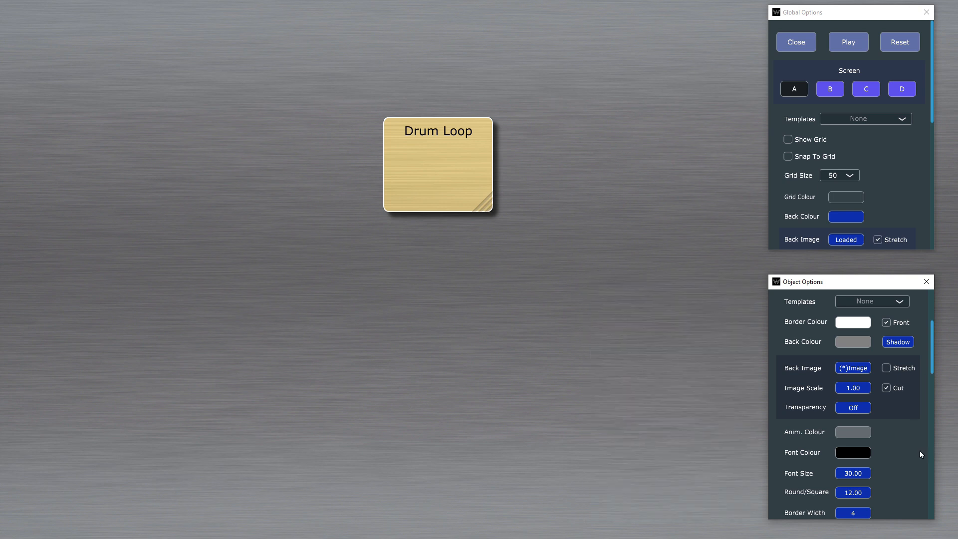
# Step: Set the transparency of the Drum Loop object's background to 0.2
pyautogui.scroll(-1, 913, 438)
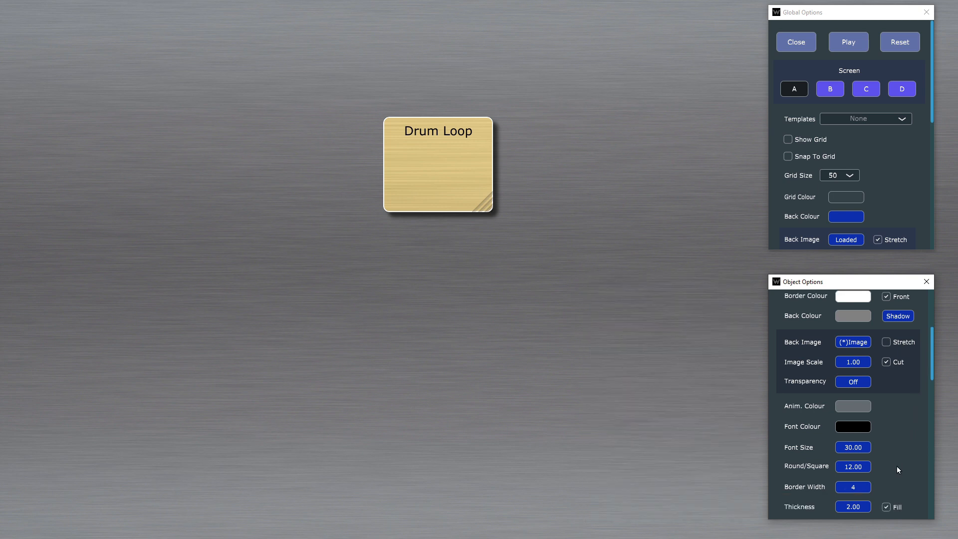
pyautogui.click(845, 385)
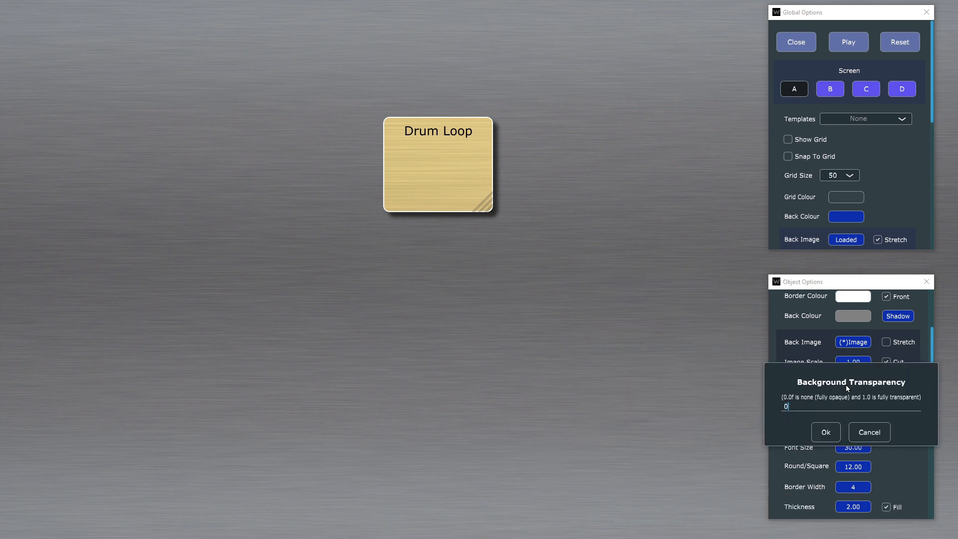
pyautogui.write('.2')
pyautogui.press('Return')
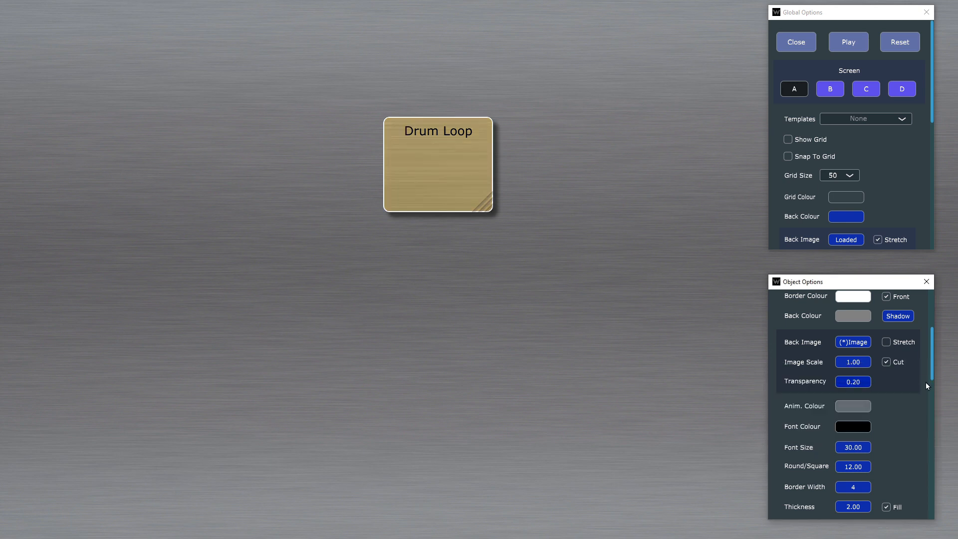
# Step: Assign the Drum Loop object to screen B, view it on that screen and return to screen A
pyautogui.scroll(-2, 886, 402)
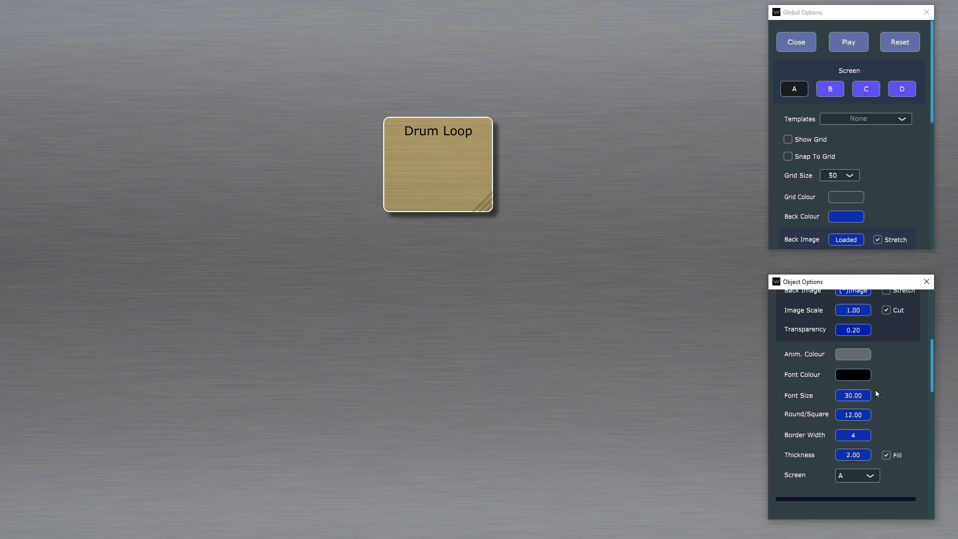
pyautogui.scroll(-1, 878, 390)
pyautogui.click(857, 450)
pyautogui.click(857, 451)
pyautogui.click(857, 450)
pyautogui.click(863, 462)
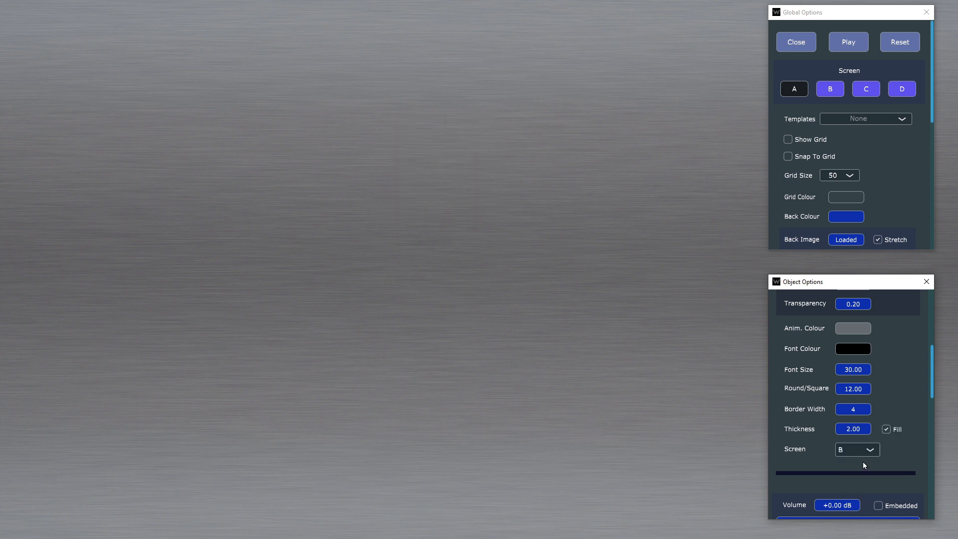
pyautogui.click(829, 95)
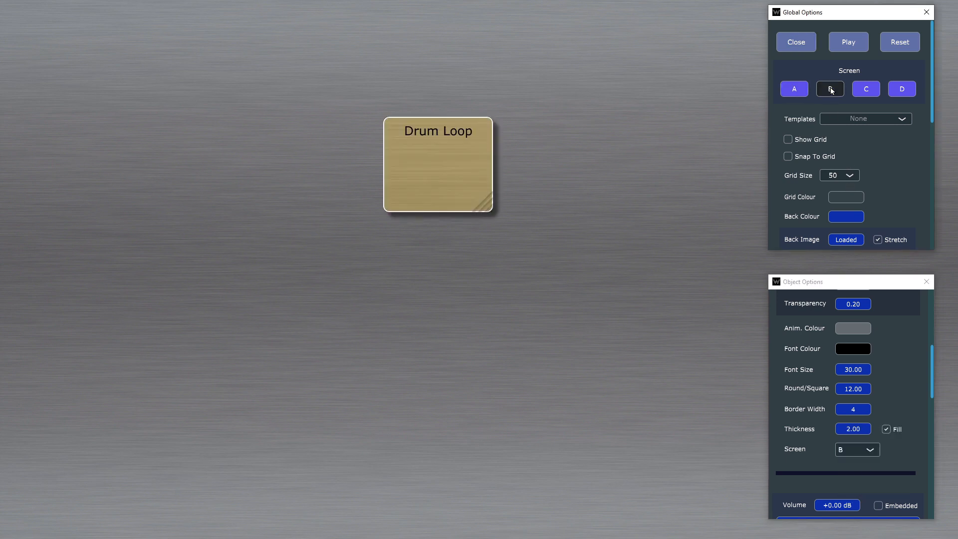
pyautogui.click(794, 92)
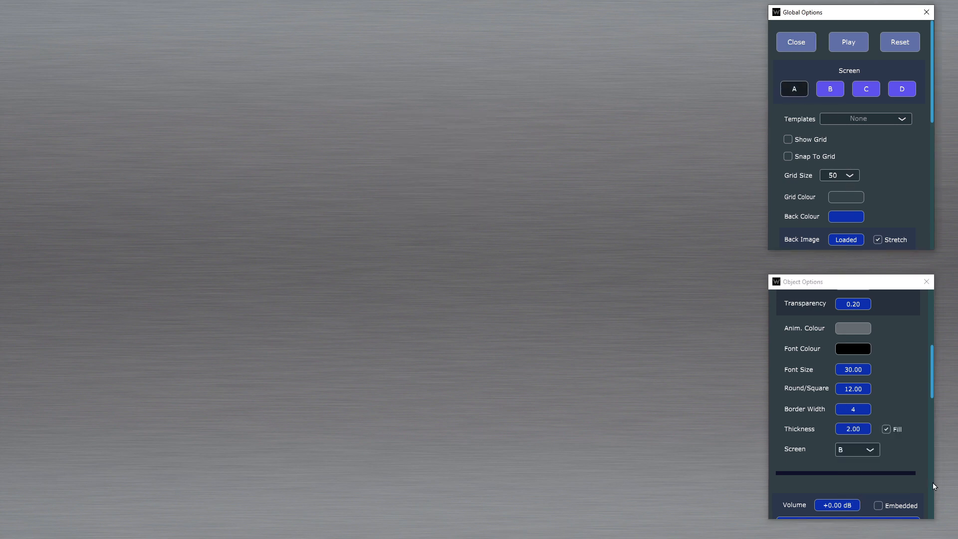
# Step: Reassign the Drum Loop object to screen A
pyautogui.click(867, 447)
pyautogui.click(865, 438)
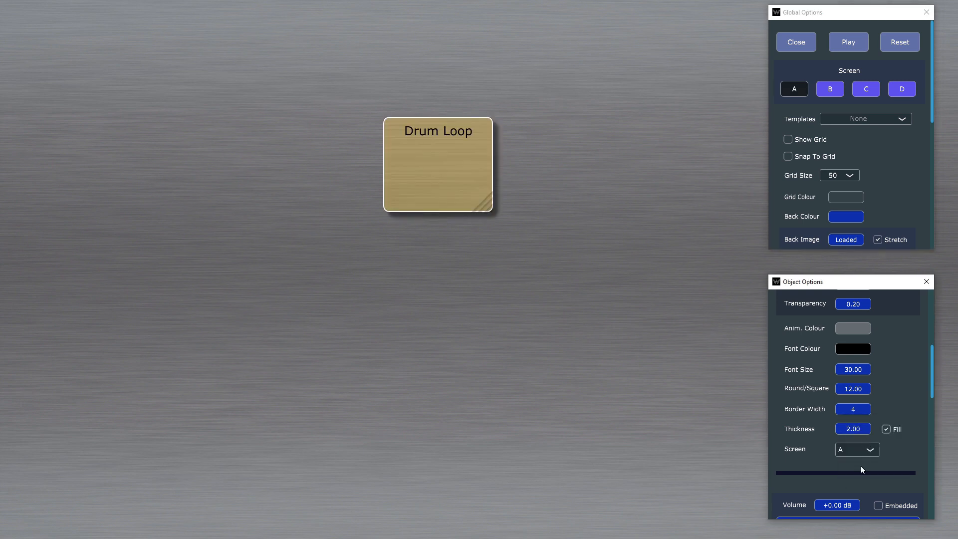
pyautogui.click(865, 450)
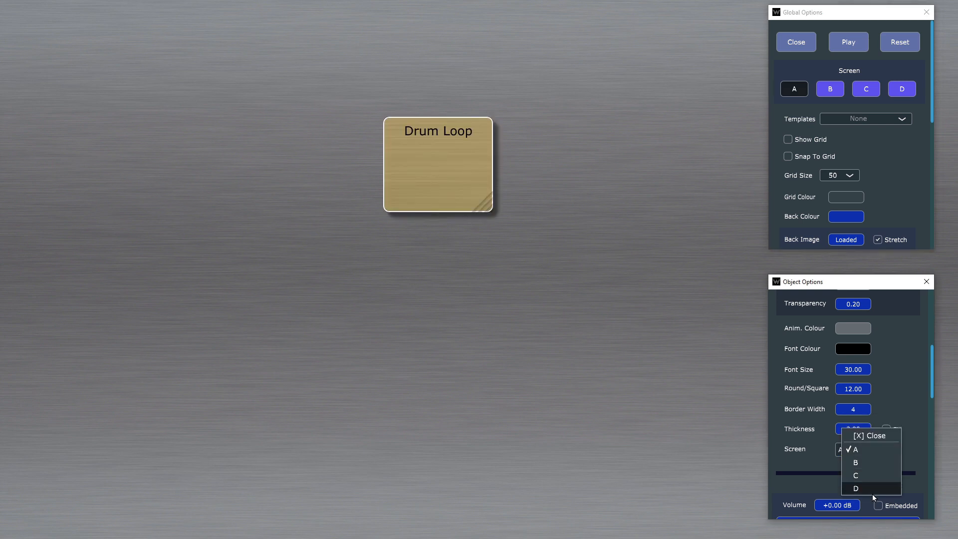
pyautogui.click(875, 450)
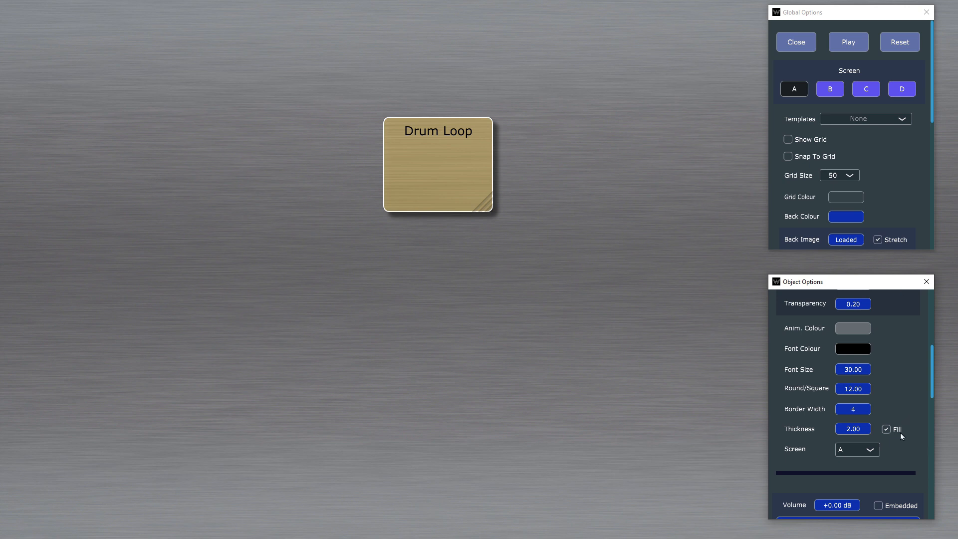
# Step: Review the Drum Loop object's border, fill, embedding, group and playing colour options, and the global background, flash and font settings
pyautogui.scroll(-1, 900, 433)
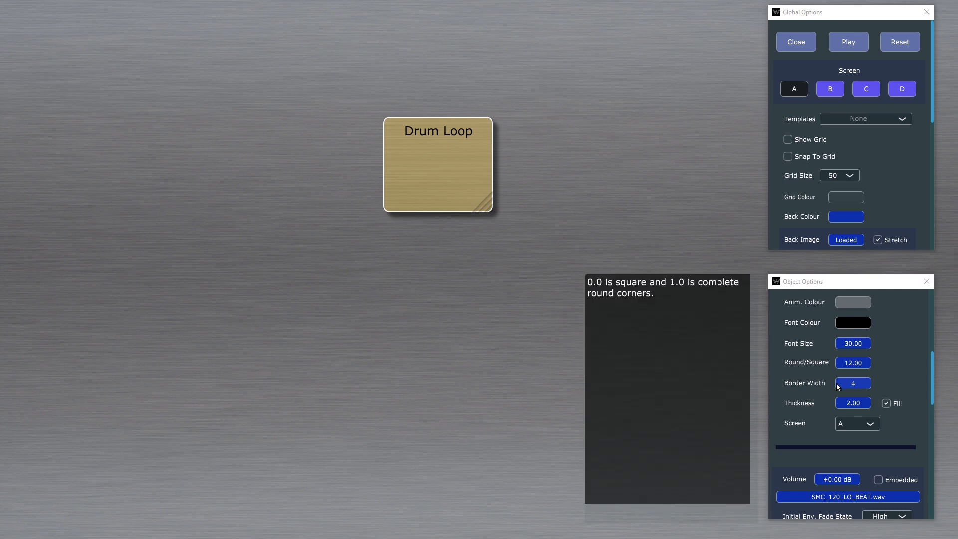
pyautogui.scroll(-1, 898, 385)
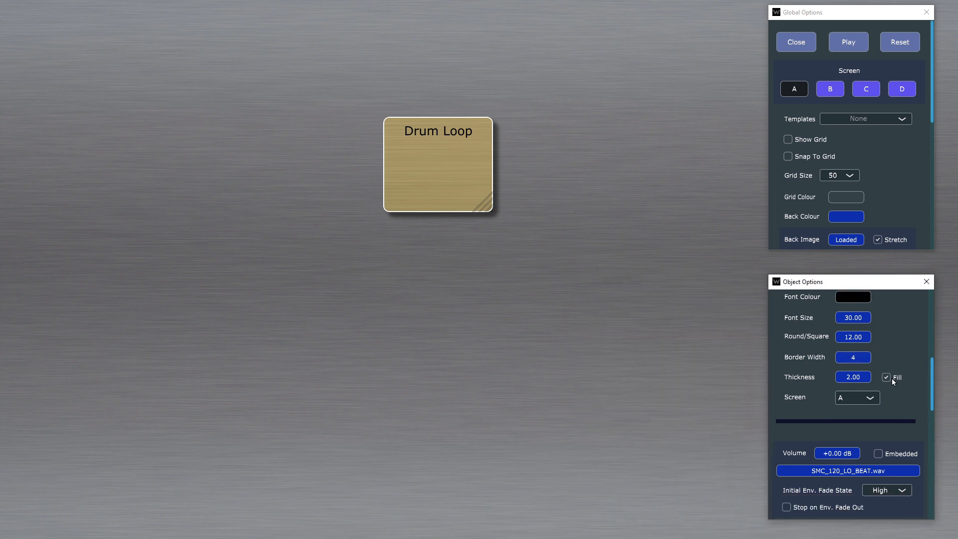
pyautogui.click(887, 378)
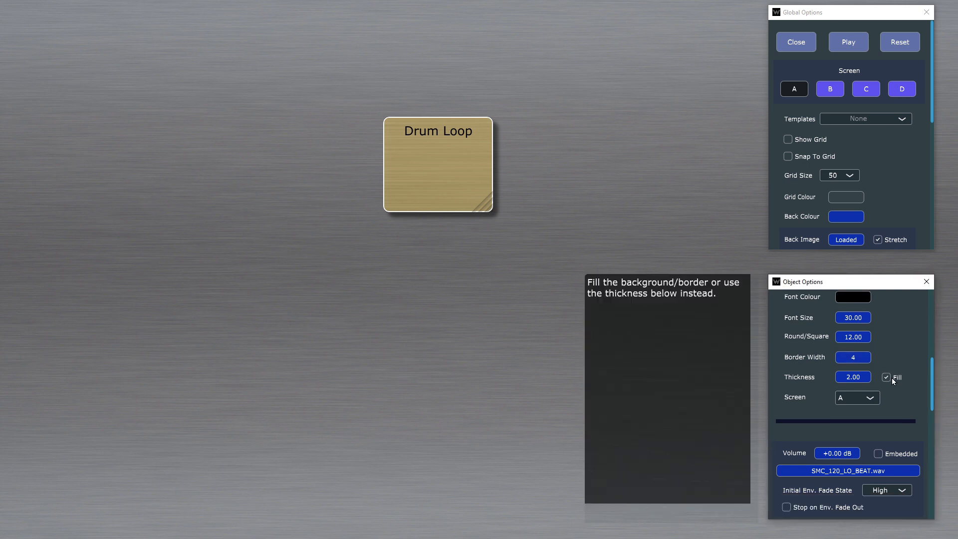
pyautogui.scroll(-5, 891, 378)
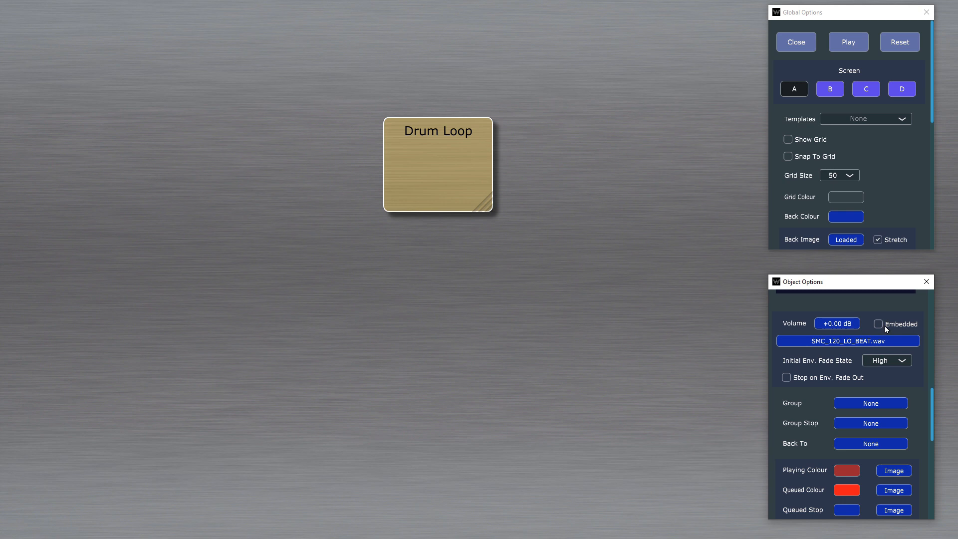
pyautogui.moveTo(887, 327)
pyautogui.scroll(-1, 901, 399)
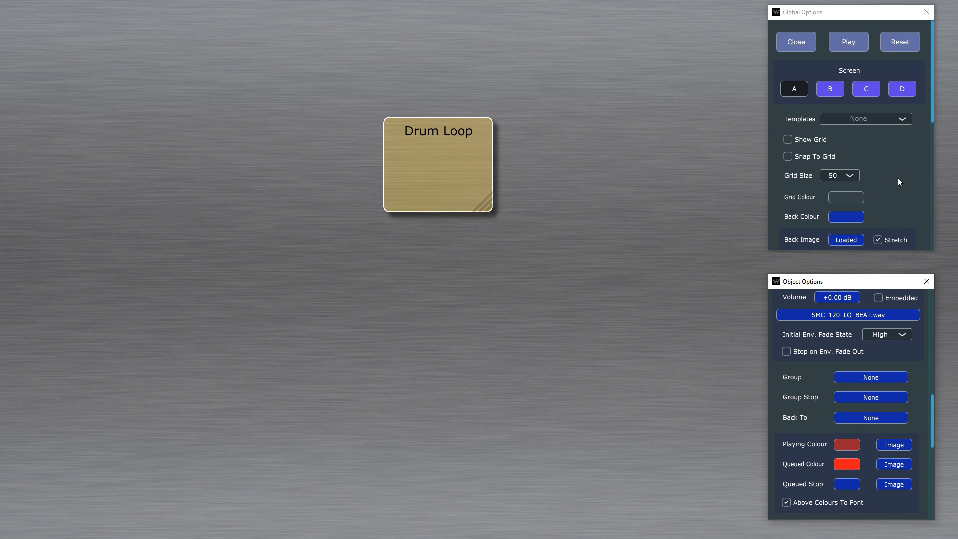
pyautogui.scroll(-1, 896, 169)
pyautogui.scroll(-5, 899, 151)
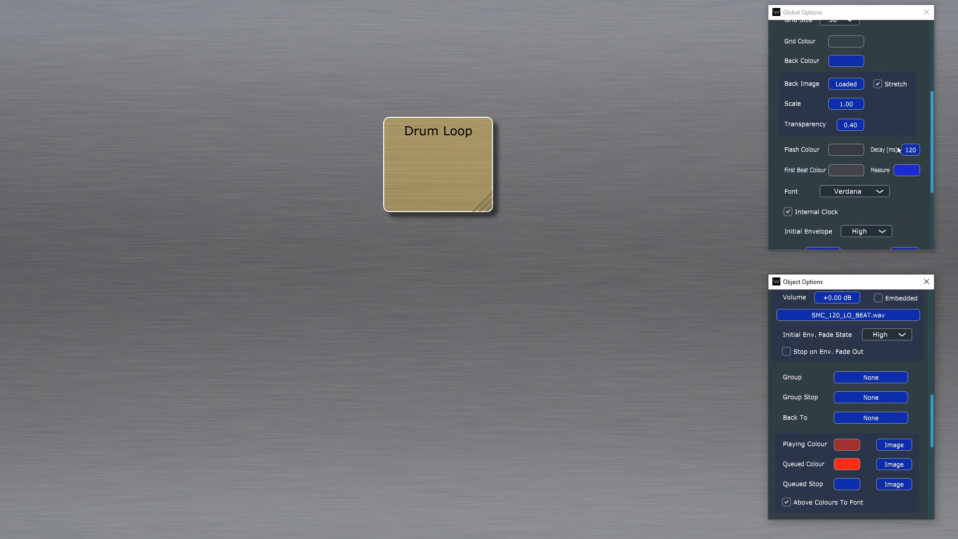
# Step: Duplicate the Drum Loop object and place the copy directly below the original
pyautogui.scroll(-1, 831, 195)
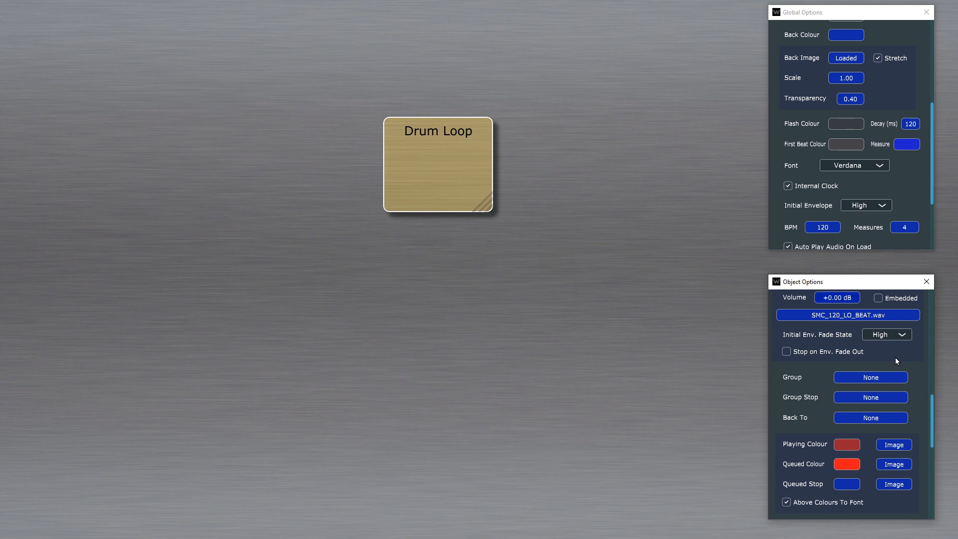
pyautogui.scroll(-1, 896, 357)
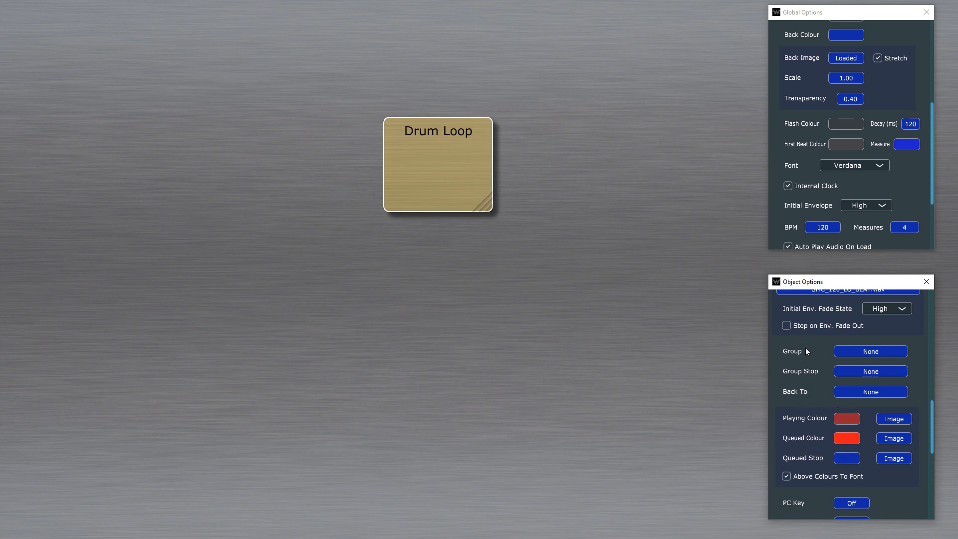
pyautogui.click(414, 175)
pyautogui.click(432, 143)
pyautogui.scroll(10, 857, 352)
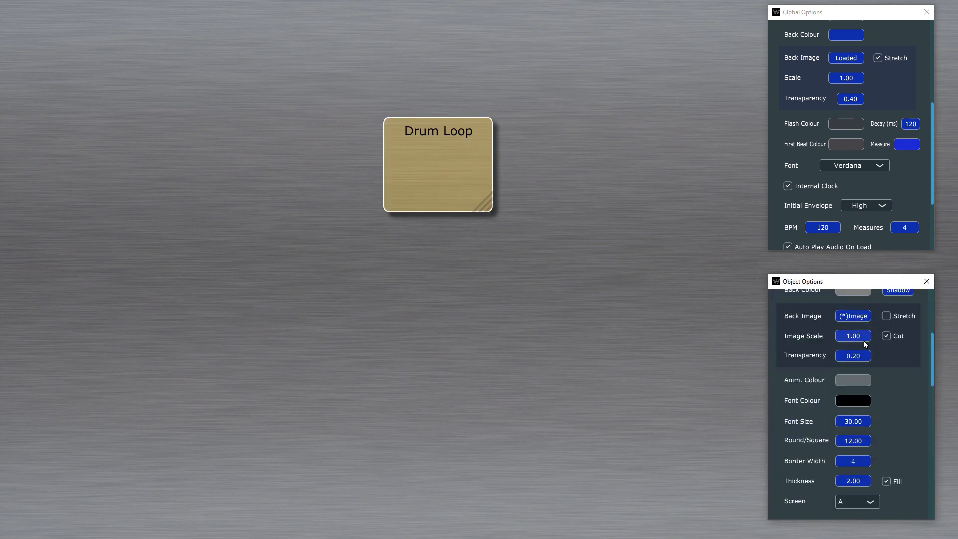
pyautogui.click(828, 307)
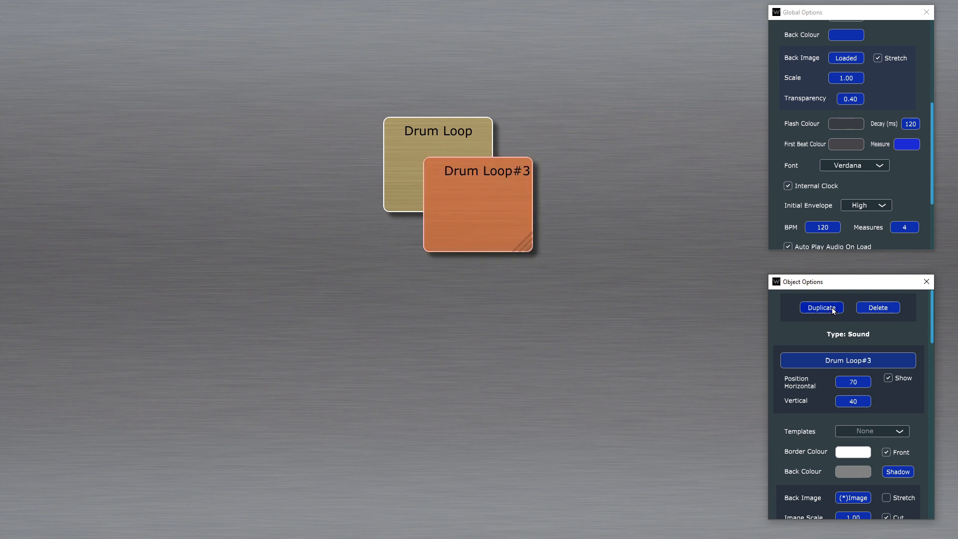
pyautogui.moveTo(524, 233); pyautogui.dragTo(465, 279)
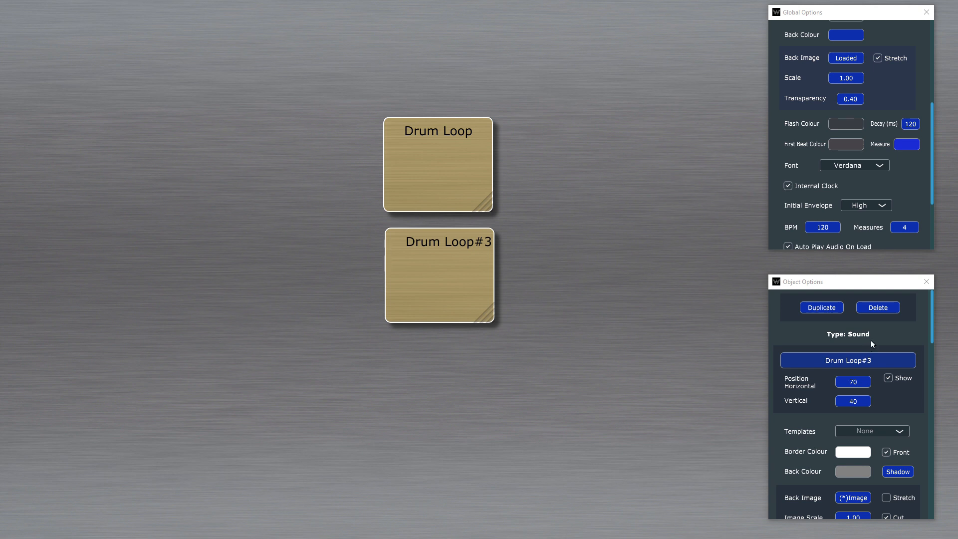
# Step: Rename the duplicated sound object as Drum Loop Alt
pyautogui.click(865, 357)
pyautogui.press('BackSpace')
pyautogui.press('BackSpace')
pyautogui.press('BackSpace')
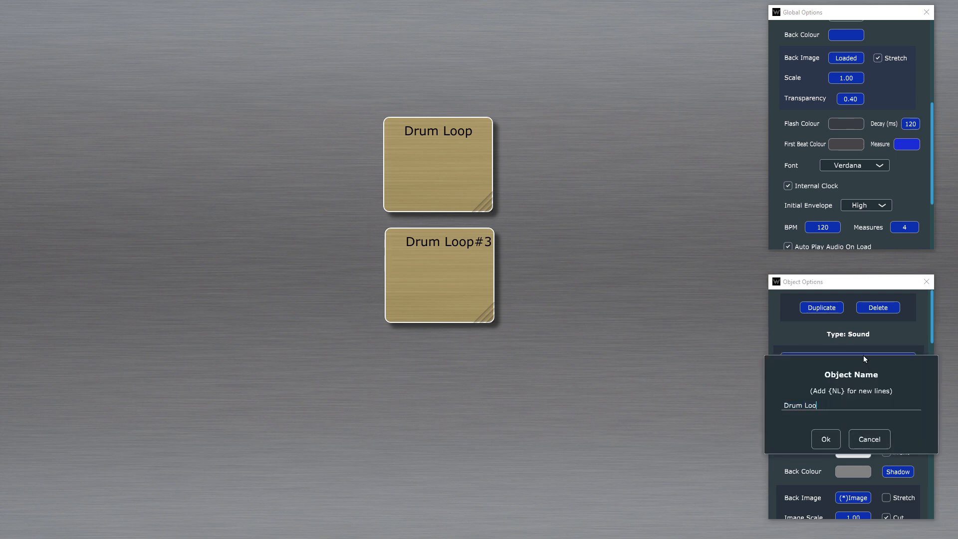
pyautogui.write('p Alt')
pyautogui.press('Return')
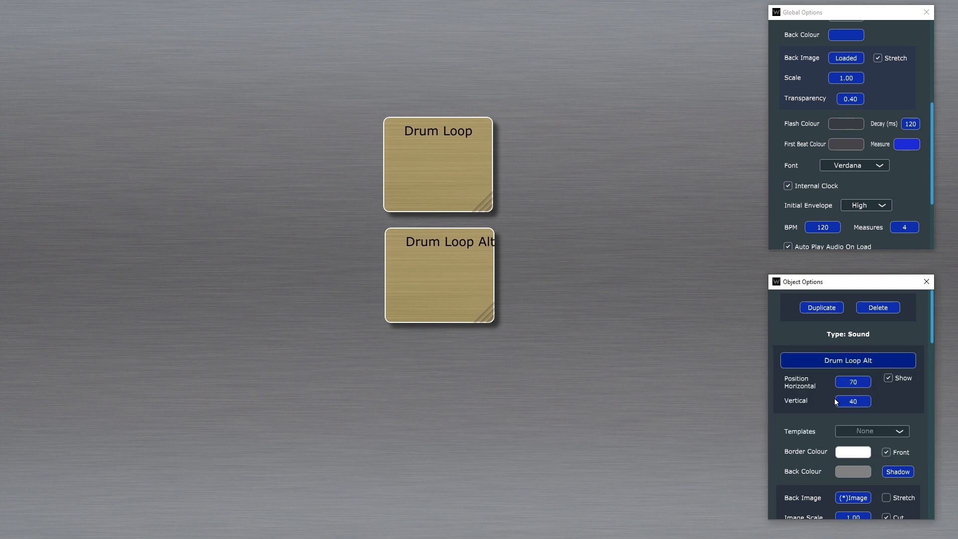
# Step: Try a vertical label position of 30 on Drum Loop Alt, and set it back to 40
pyautogui.click(858, 402)
pyautogui.write('30')
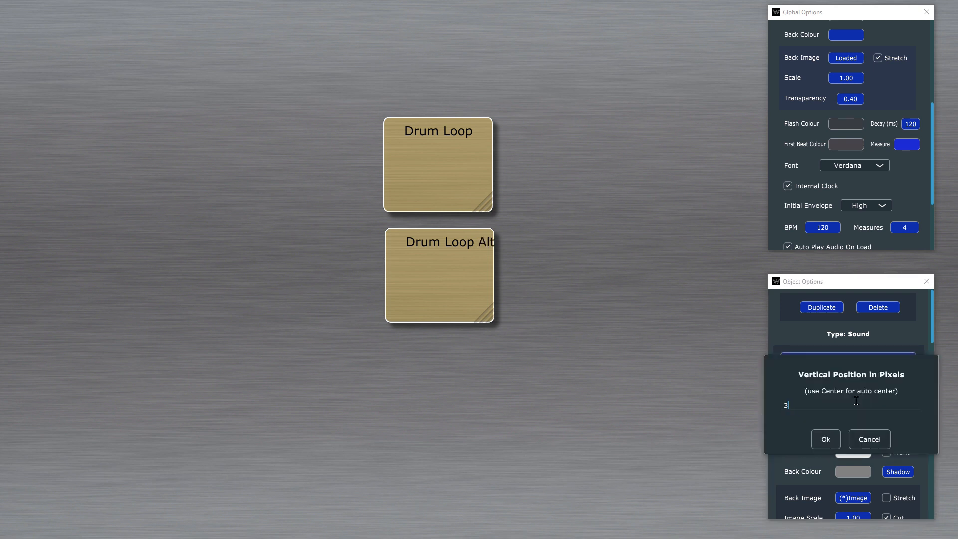
pyautogui.press('Return')
pyautogui.click(856, 402)
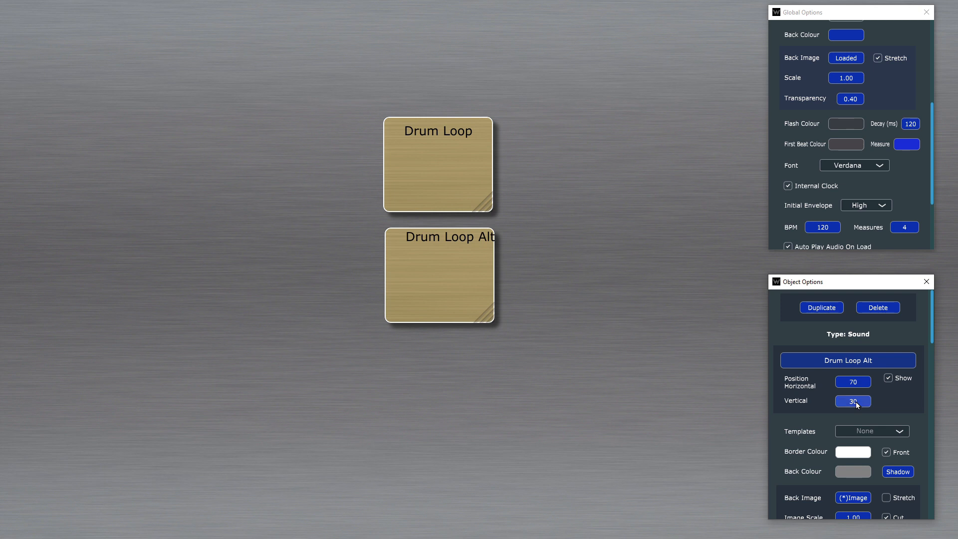
pyautogui.write('40')
pyautogui.press('Return')
# Step: Set the horizontal label position of Drum Loop Alt to 52, after trying 50
pyautogui.click(852, 383)
pyautogui.write('50')
pyautogui.press('Return')
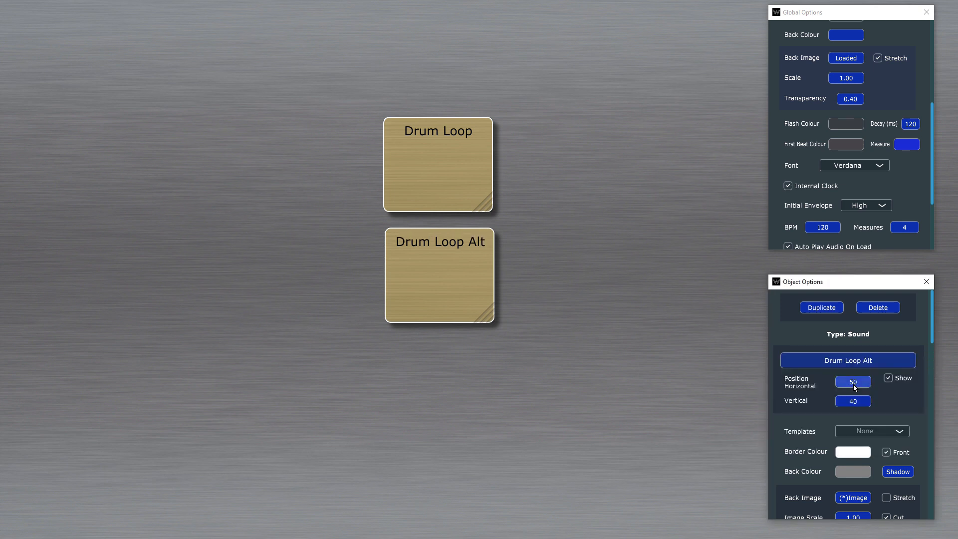
pyautogui.click(852, 384)
pyautogui.write('52')
pyautogui.press('Return')
# Step: Assign the Drum Loop Alt object to a group named Drums1
pyautogui.scroll(-5, 888, 367)
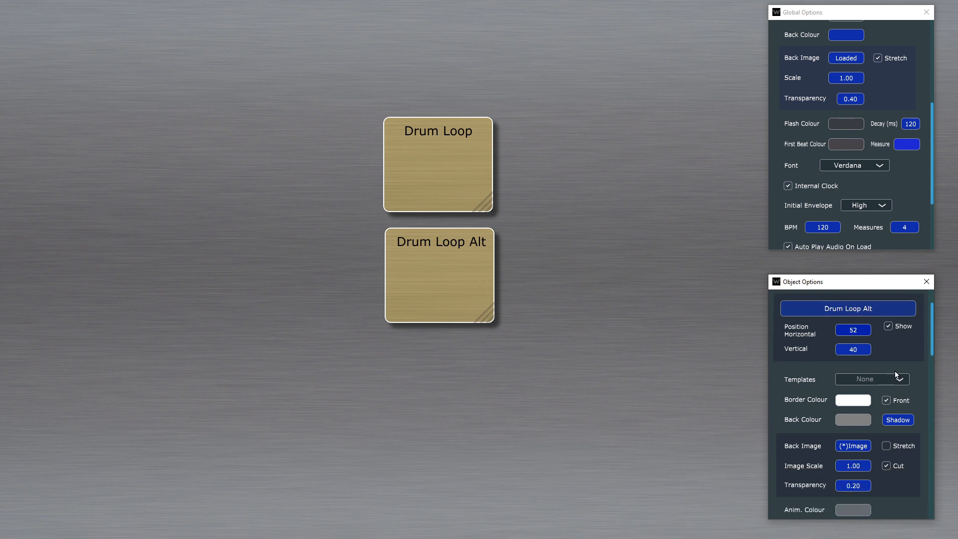
pyautogui.scroll(-12, 893, 369)
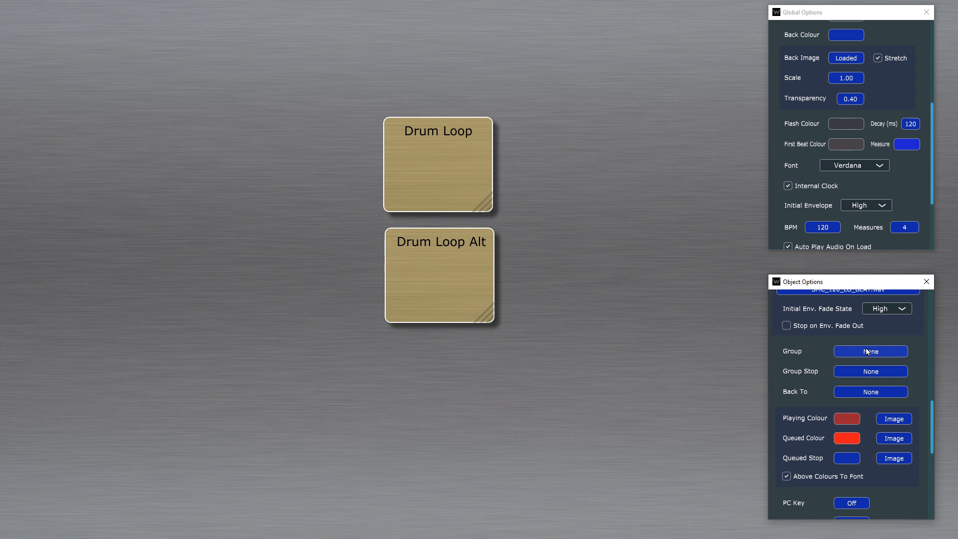
pyautogui.scroll(-4, 873, 355)
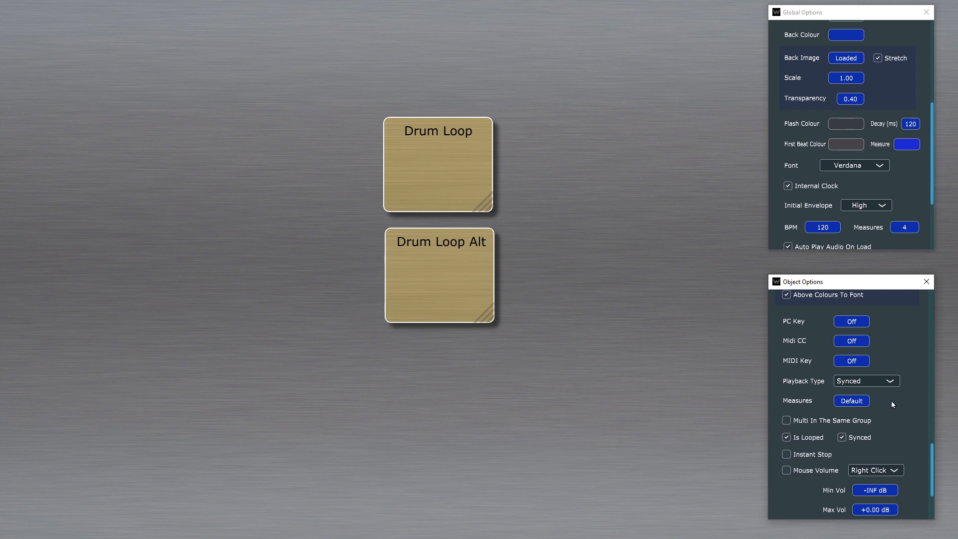
pyautogui.scroll(5, 890, 399)
pyautogui.scroll(-1, 879, 384)
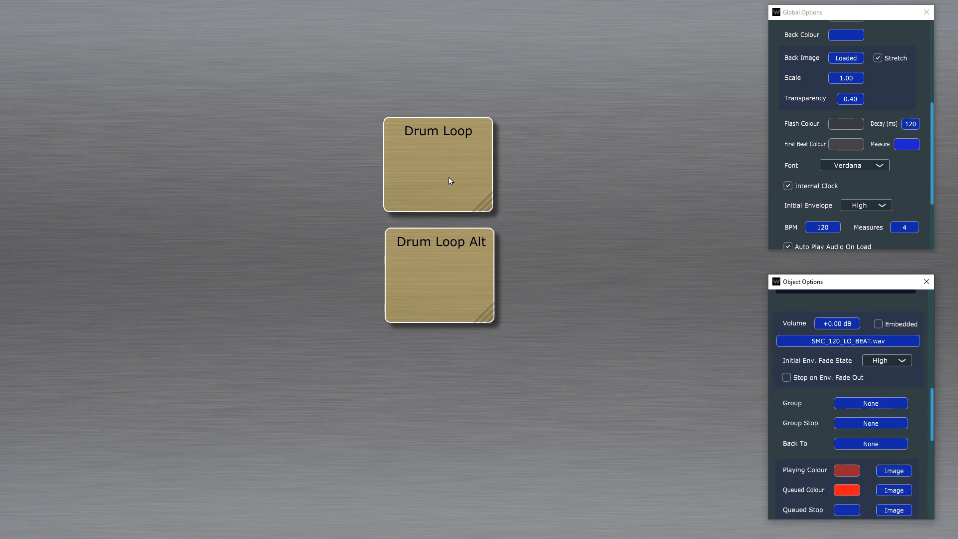
pyautogui.click(872, 403)
pyautogui.write('Drums1')
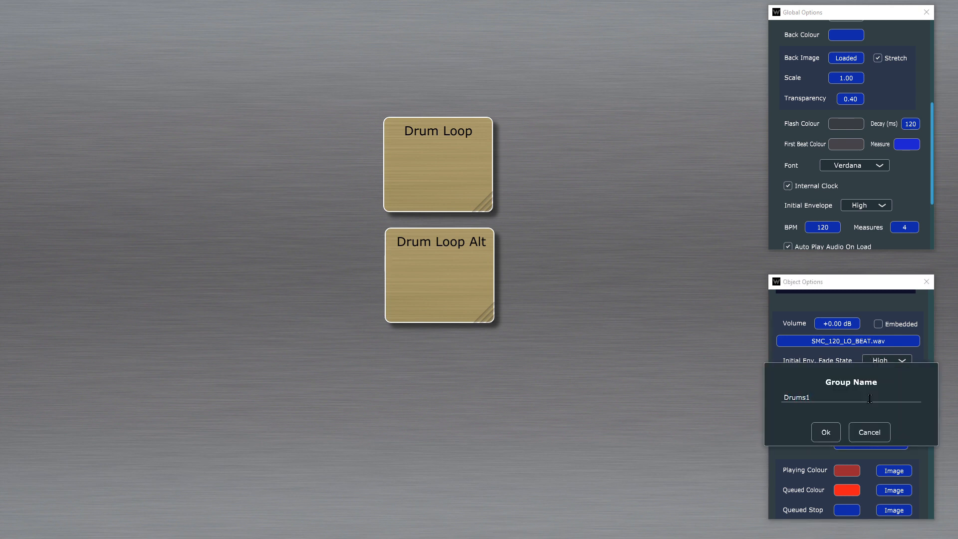
pyautogui.press('Return')
# Step: Assign the original Drum Loop object to the group Drums1
pyautogui.click(422, 169)
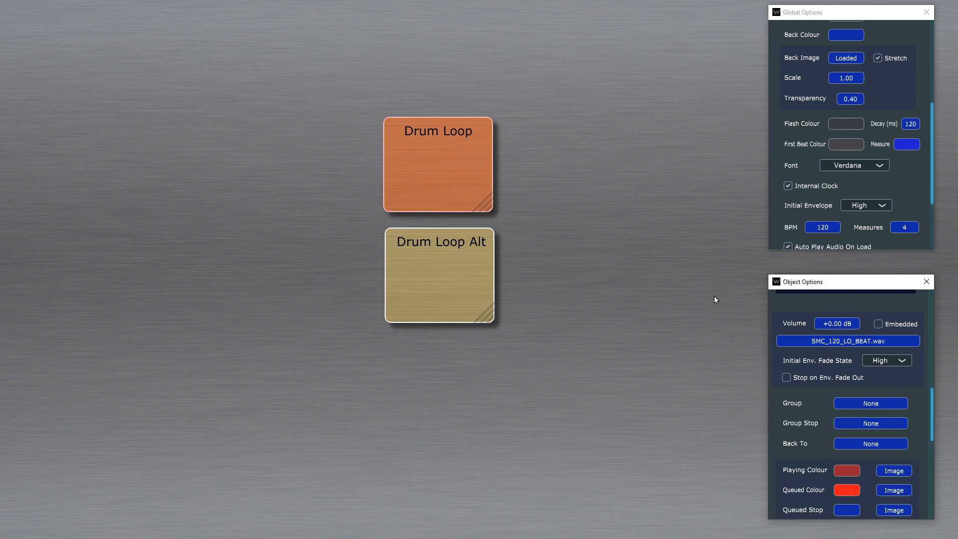
pyautogui.click(868, 404)
pyautogui.write('Drums1')
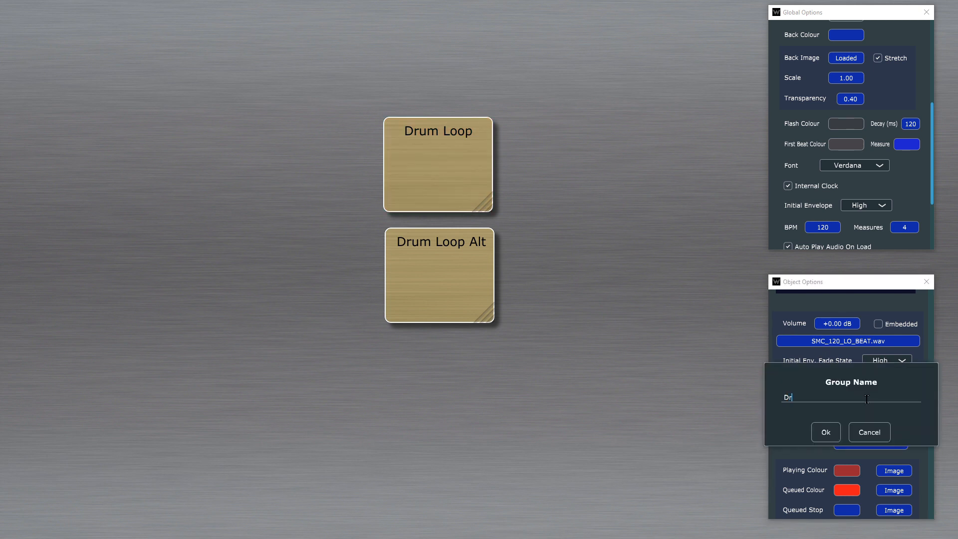
pyautogui.press('Return')
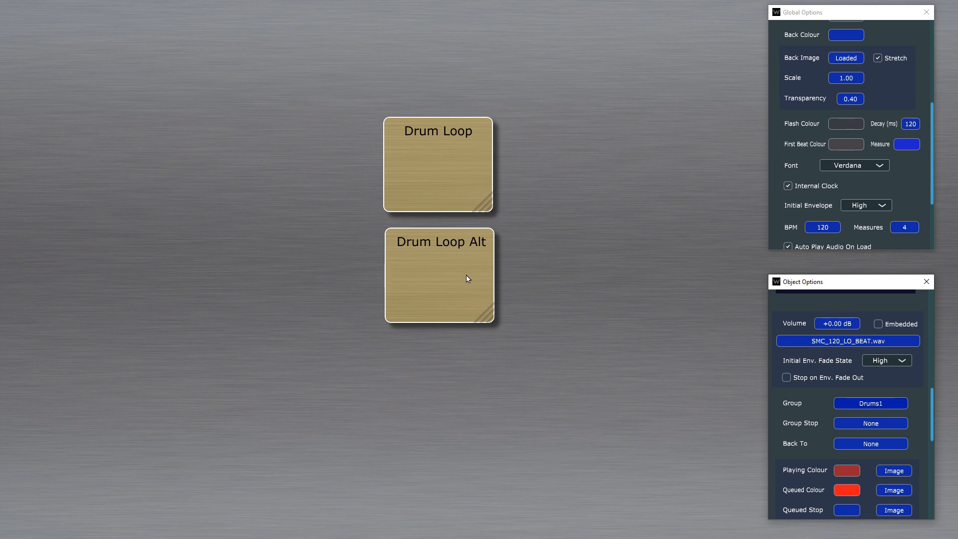
# Step: Change the Drum Loop object's queued colour to bright green (FF18FF00)
pyautogui.scroll(-3, 839, 363)
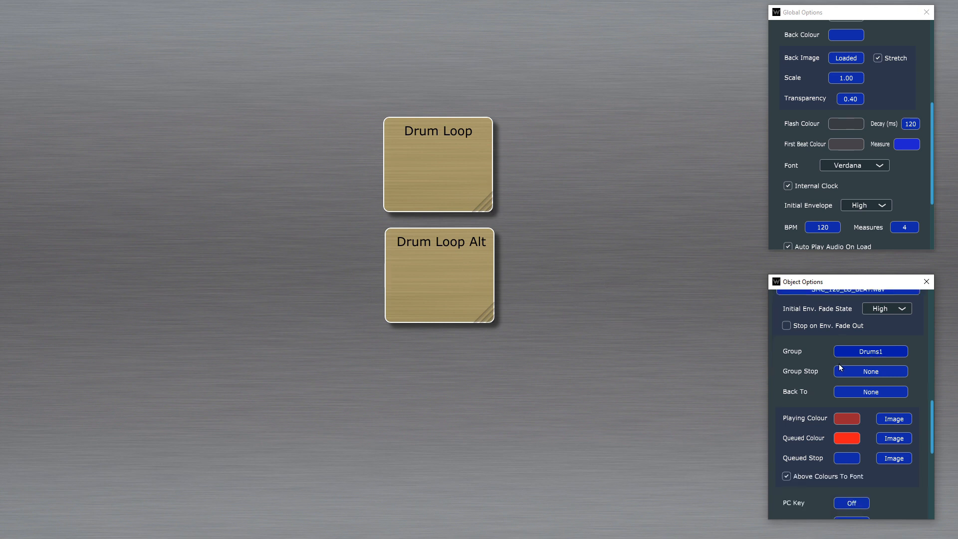
pyautogui.scroll(-6, 911, 392)
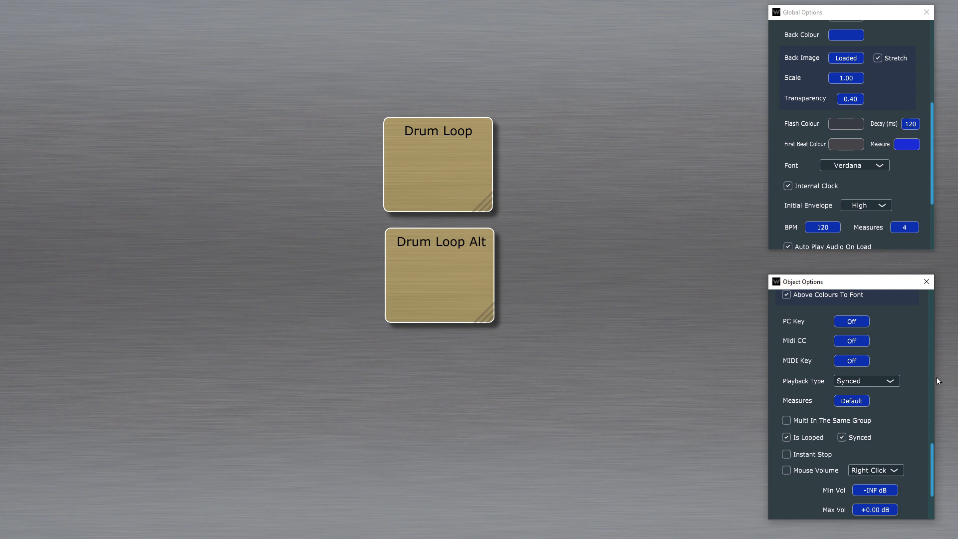
pyautogui.scroll(7, 923, 411)
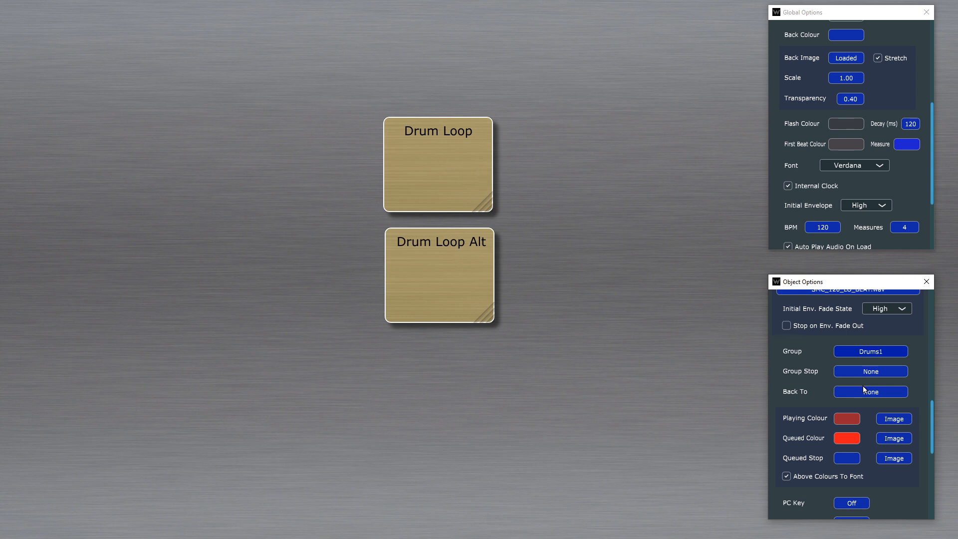
pyautogui.scroll(-1, 871, 382)
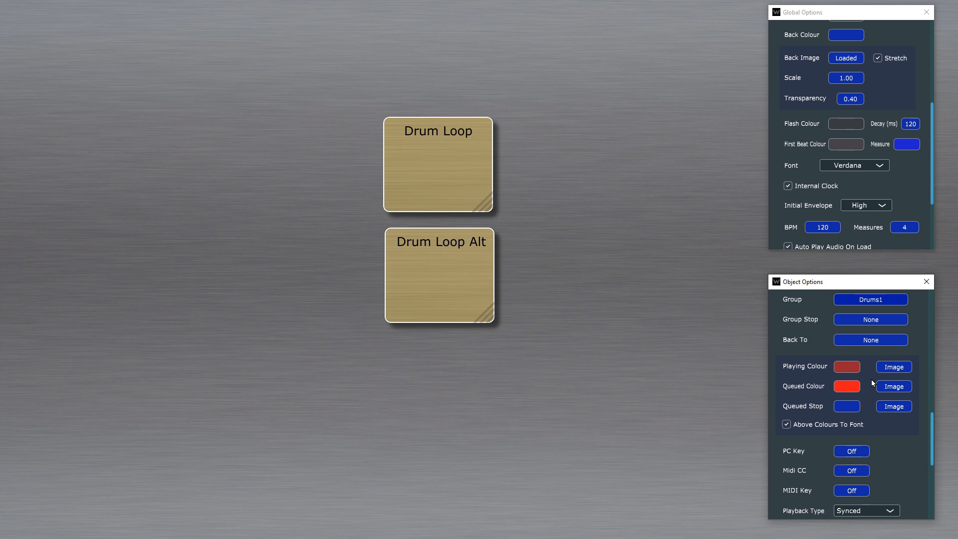
pyautogui.scroll(5, 894, 431)
pyautogui.scroll(-5, 894, 431)
pyautogui.click(849, 389)
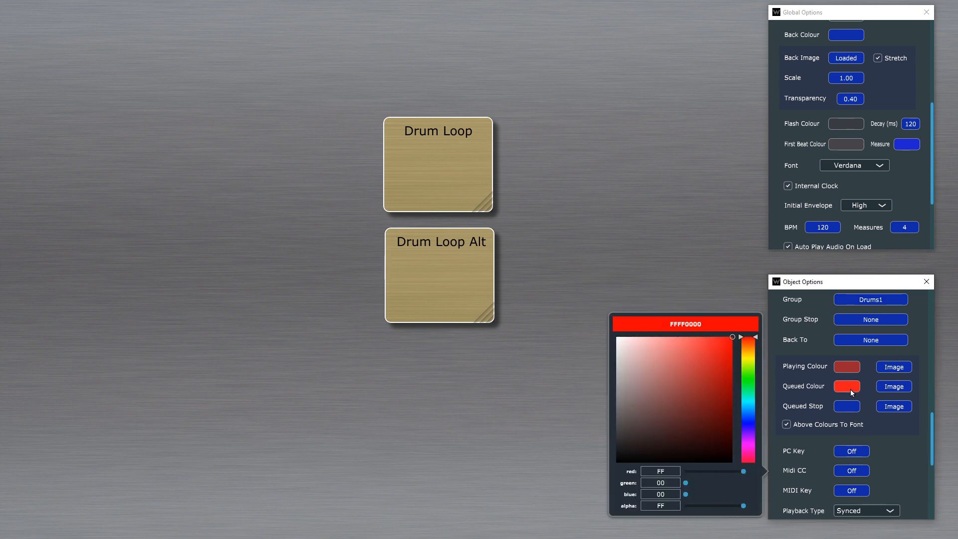
pyautogui.click(751, 382)
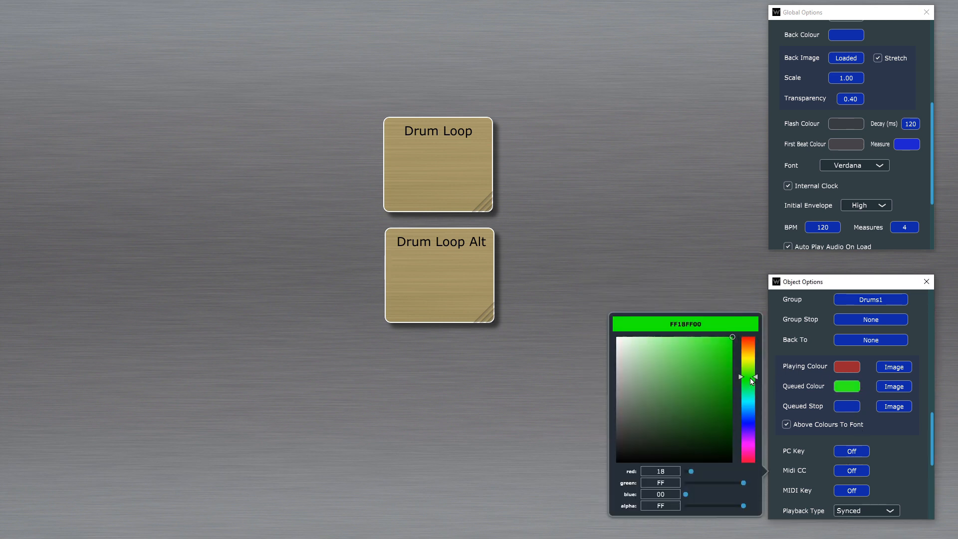
pyautogui.click(902, 450)
# Step: Make the Drum Loop object's queued stop colour a fully opaque blue and turn off applying the state colours to the font
pyautogui.click(847, 407)
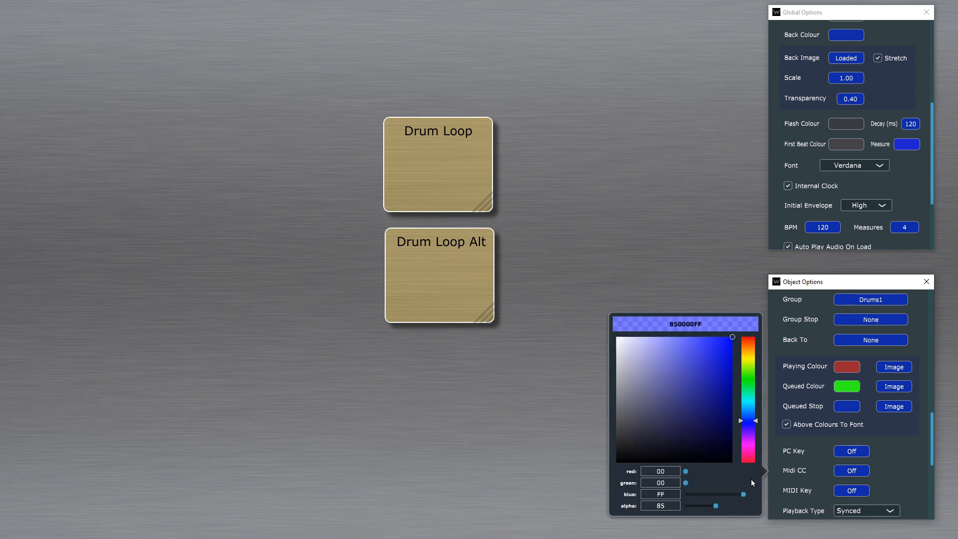
pyautogui.moveTo(725, 507); pyautogui.dragTo(750, 507)
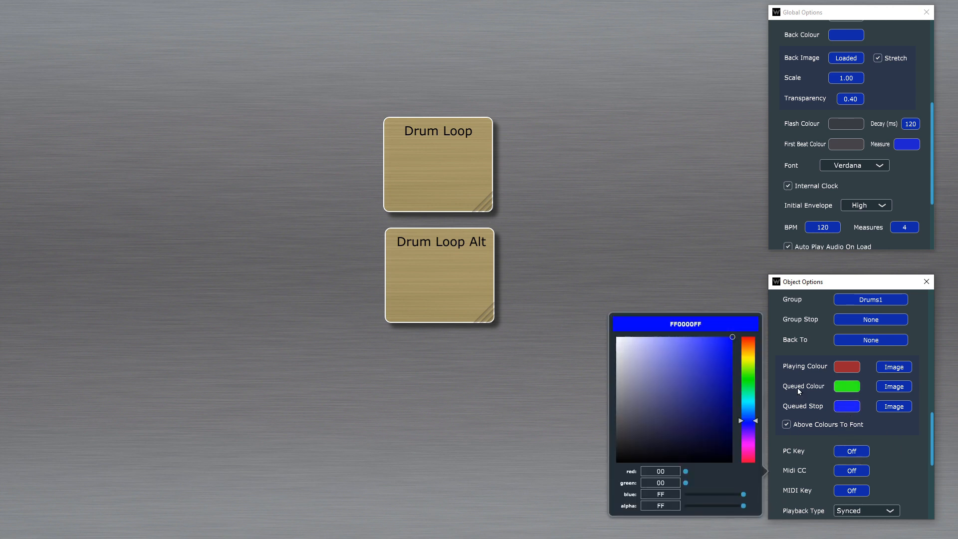
pyautogui.moveTo(716, 352); pyautogui.dragTo(725, 331)
pyautogui.click(833, 431)
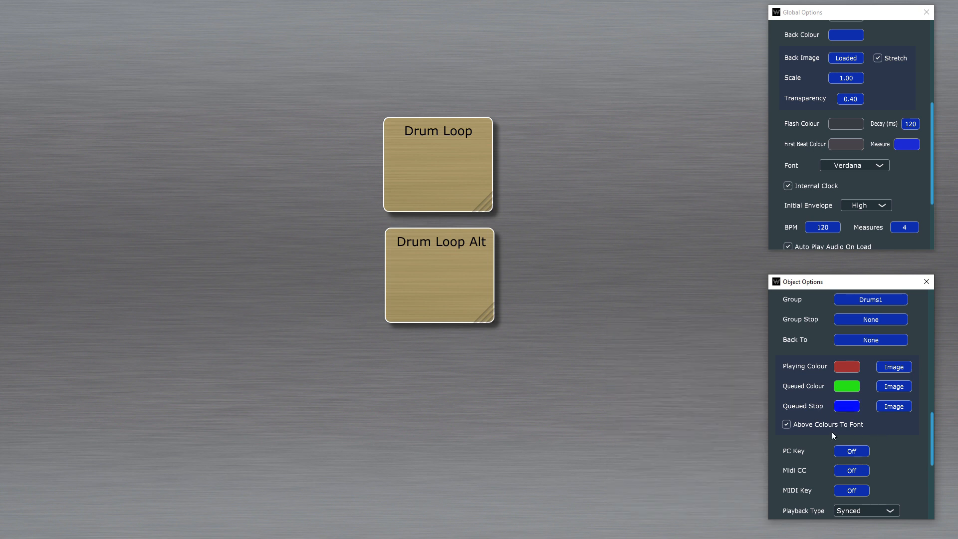
pyautogui.click(795, 423)
# Step: Test Drum Loop Alt and Drum Loop in play mode by starting, stopping and queuing them, and return to editing
pyautogui.click(642, 233)
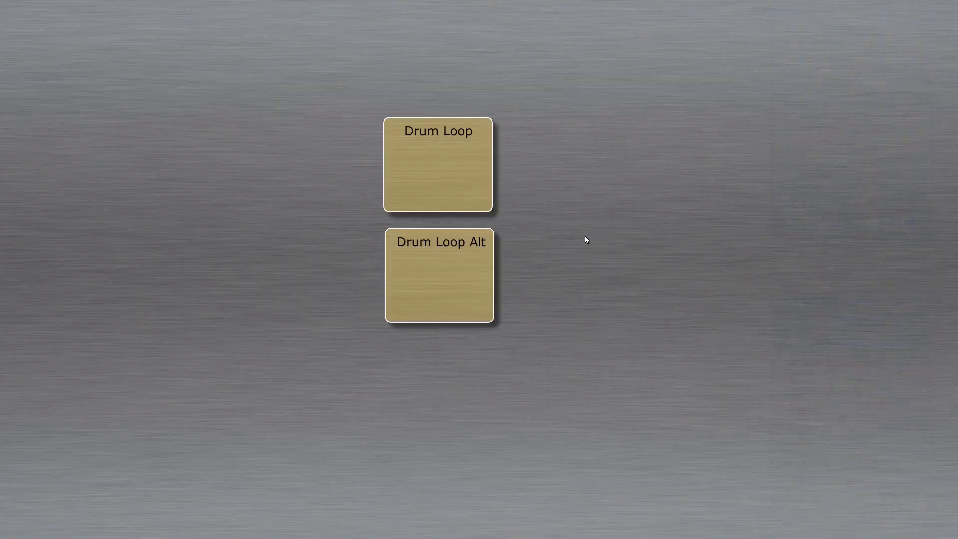
pyautogui.click(434, 271)
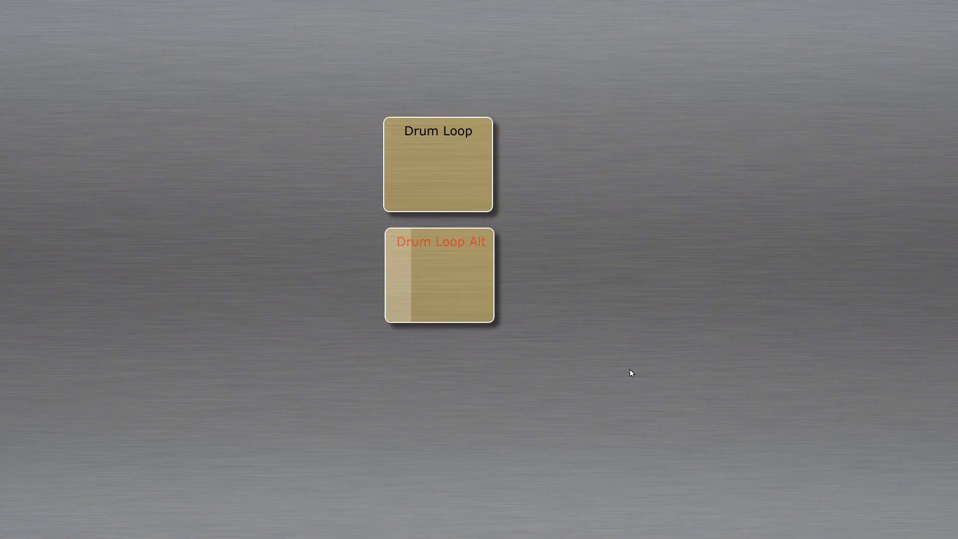
pyautogui.click(447, 286)
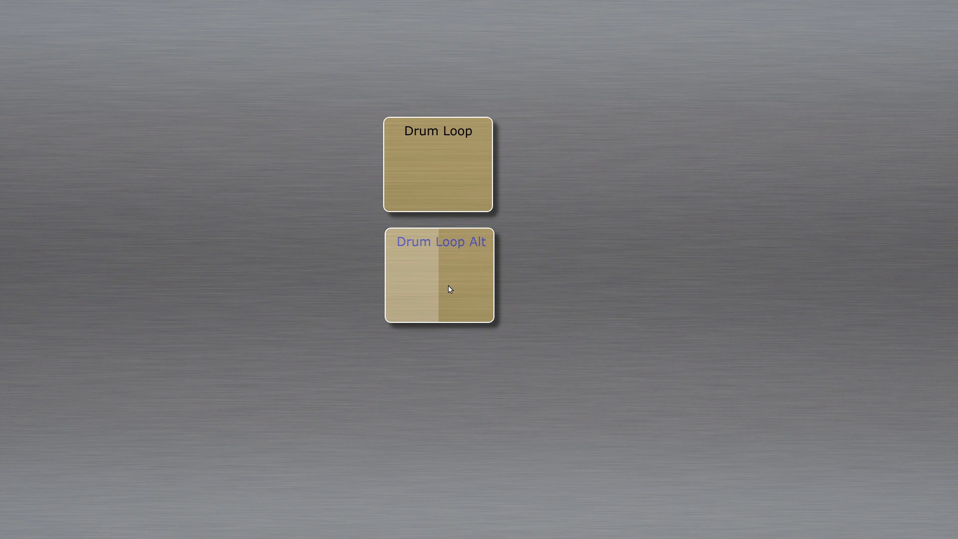
pyautogui.click(466, 190)
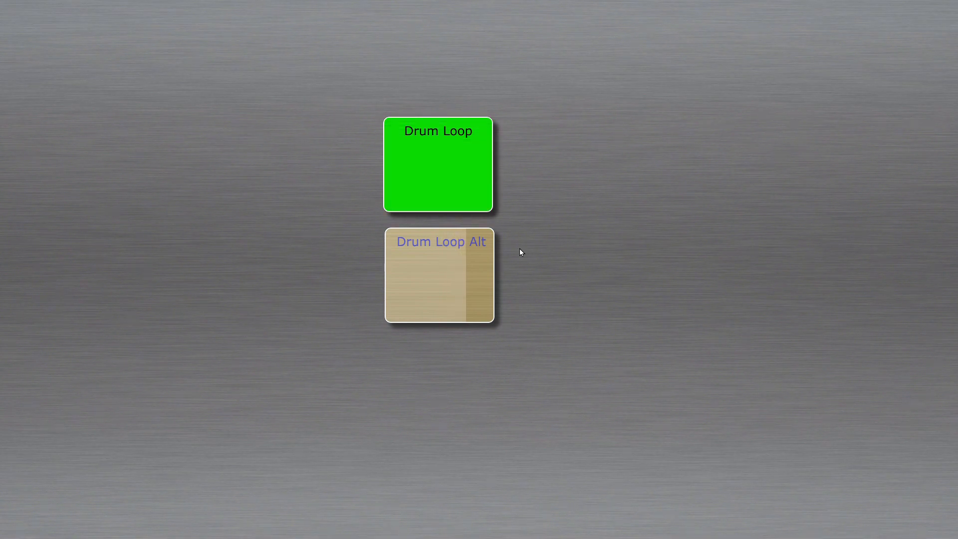
pyautogui.click(462, 175)
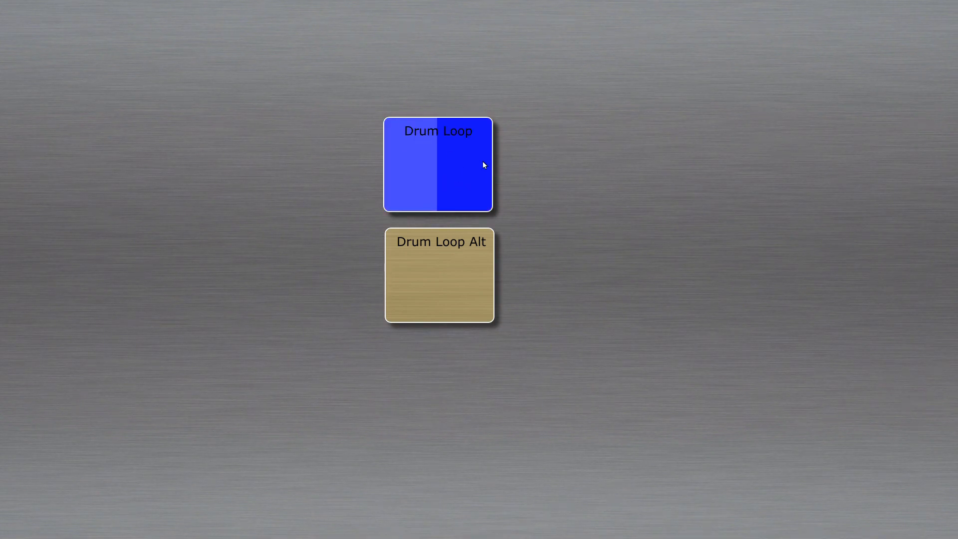
pyautogui.click(451, 274)
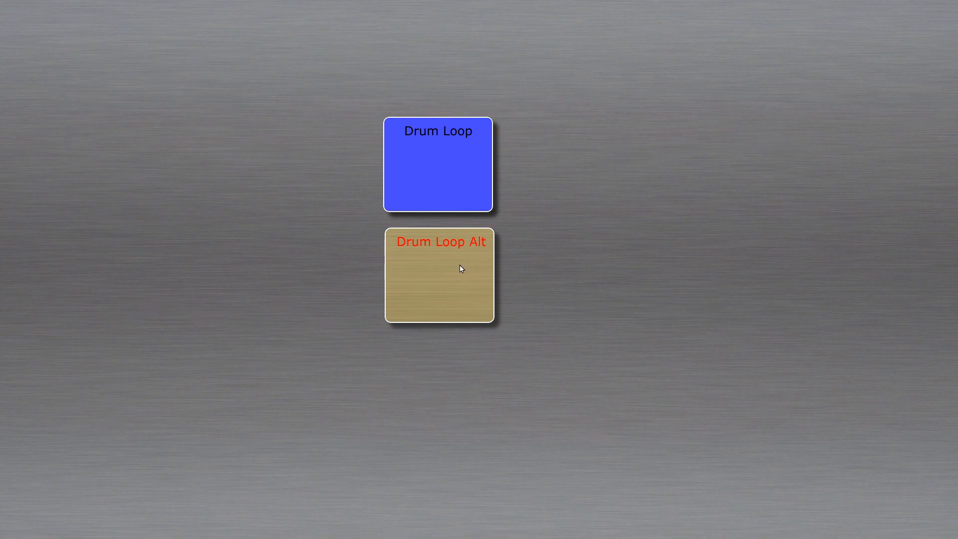
pyautogui.press('Escape')
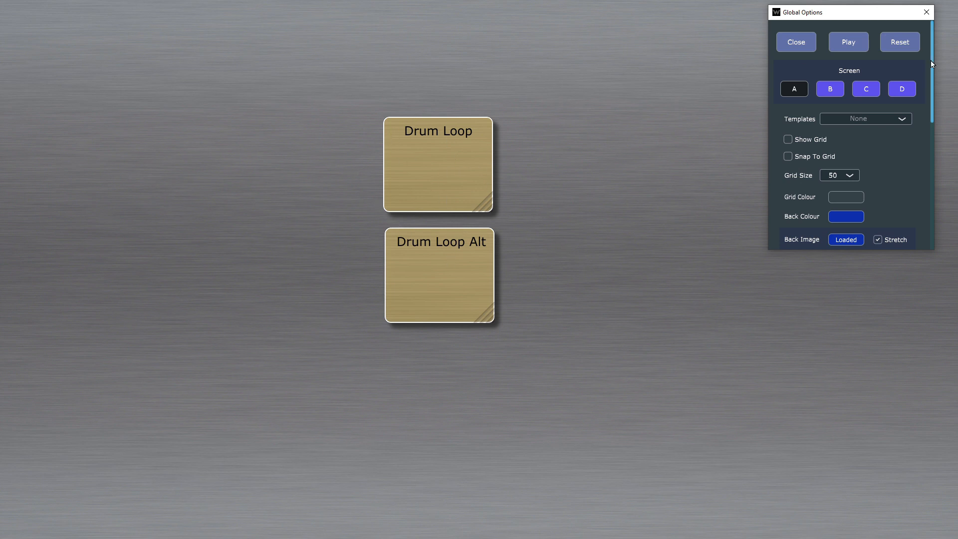
# Step: Keep the Drum Loop object's playback type at Synced and enable its Instant Stop option
pyautogui.click(455, 168)
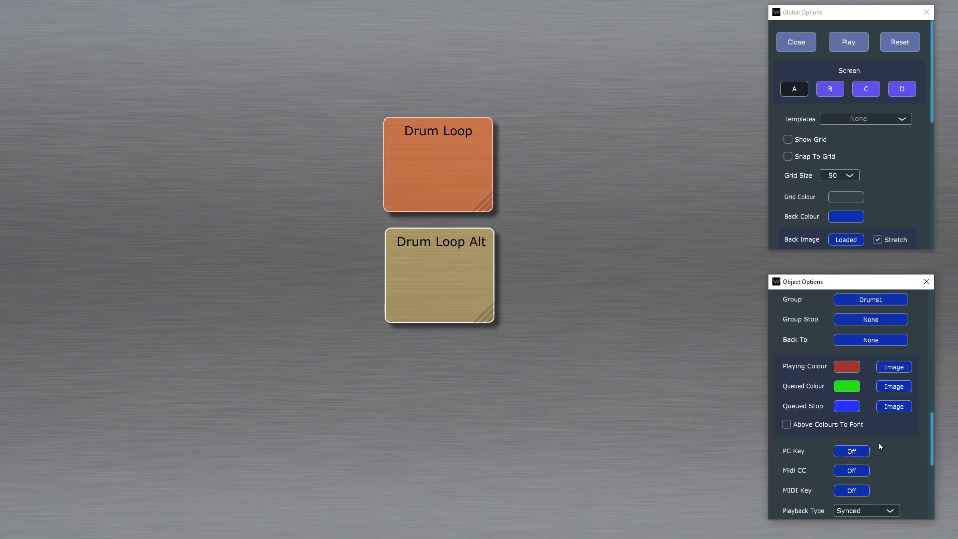
pyautogui.scroll(-2, 883, 444)
pyautogui.scroll(2, 887, 444)
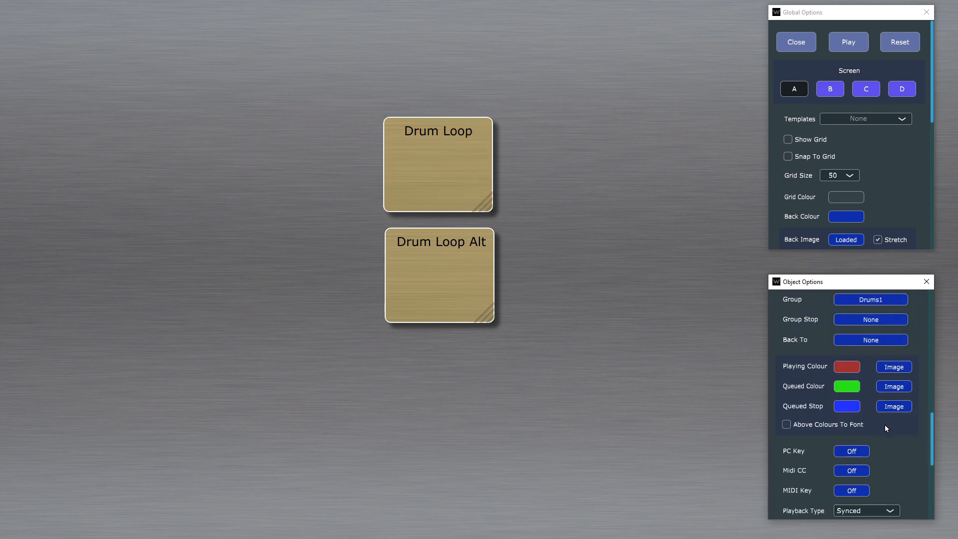
pyautogui.scroll(-3, 902, 433)
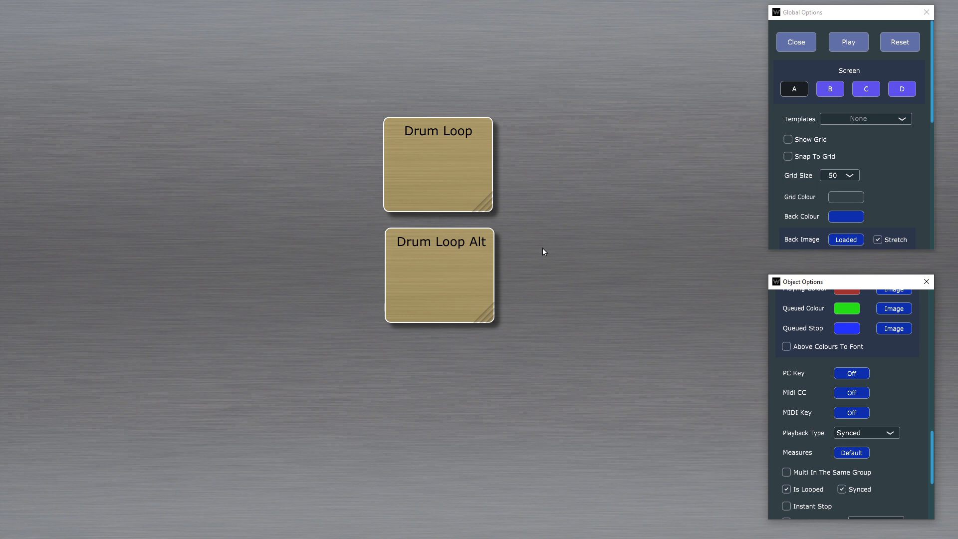
pyautogui.scroll(-3, 896, 385)
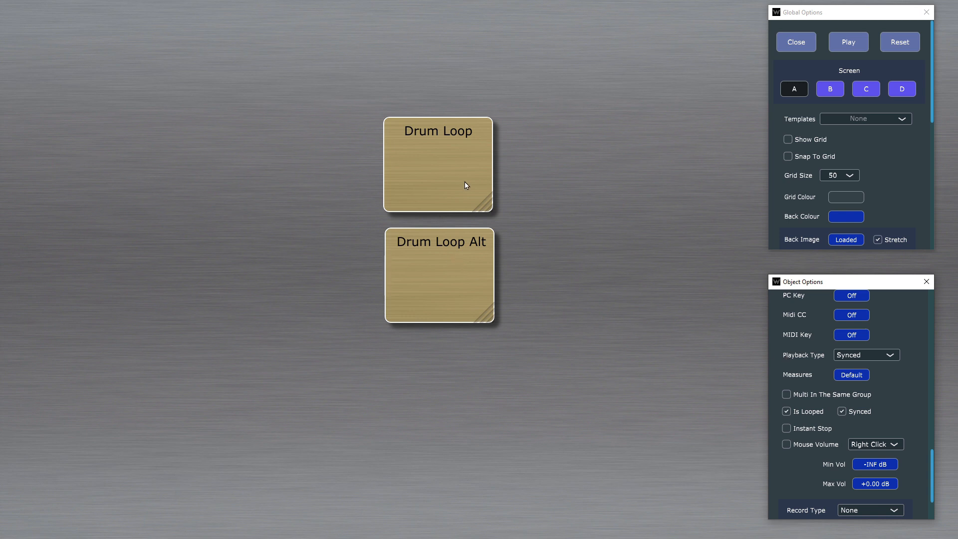
pyautogui.click(887, 354)
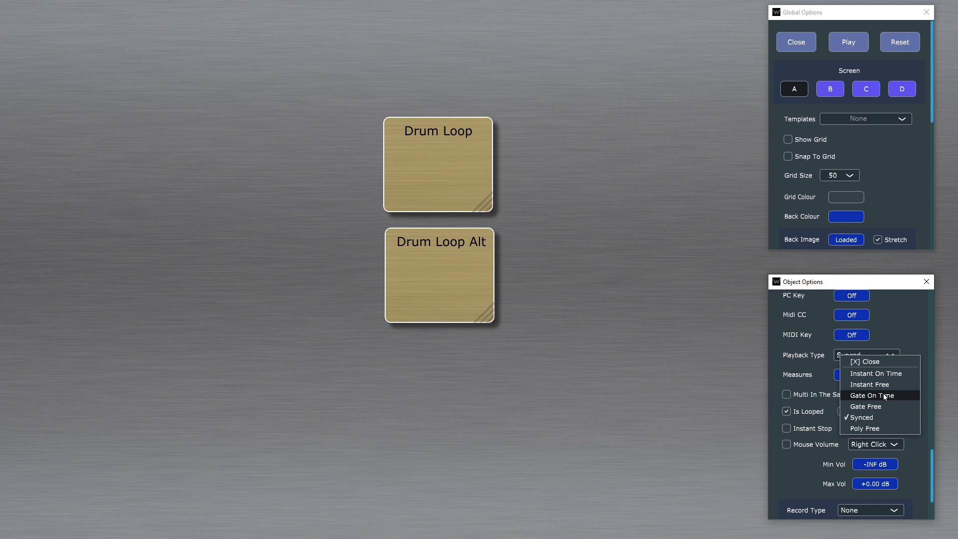
pyautogui.click(890, 324)
pyautogui.scroll(-1, 897, 340)
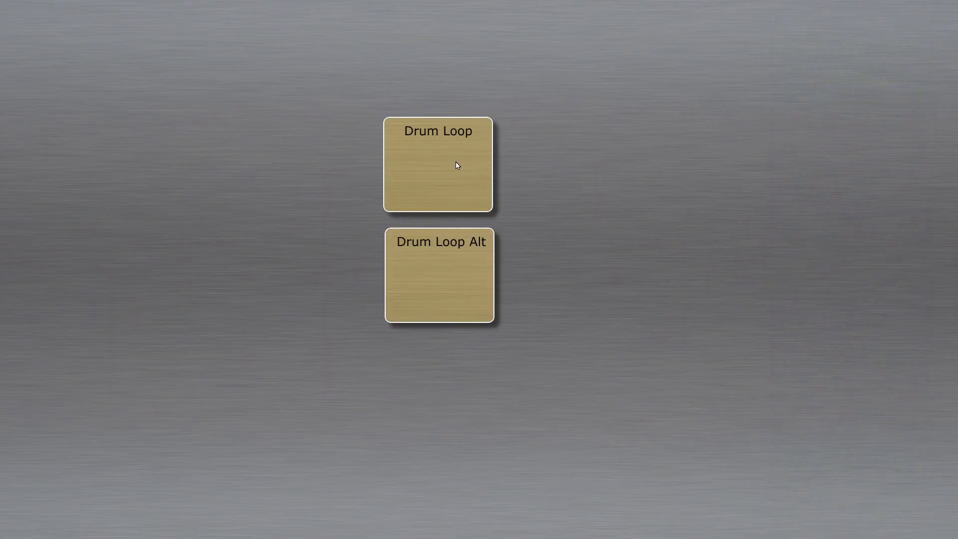
# Step: Test Drum Loop's instant stop in play mode by starting and stopping it repeatedly, and return to editing
pyautogui.click(463, 188)
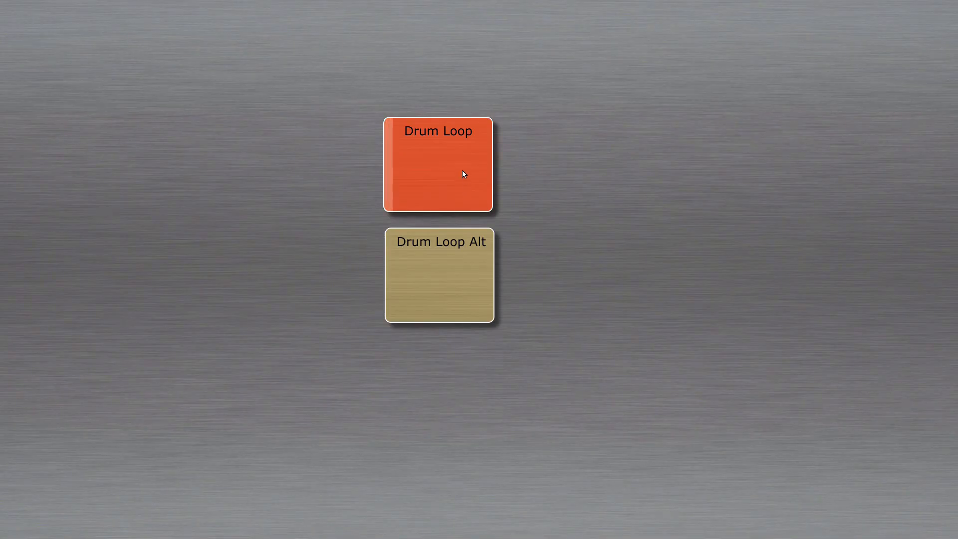
pyautogui.click(469, 182)
pyautogui.click(480, 191)
pyautogui.click(474, 182)
pyautogui.rightClick(539, 203)
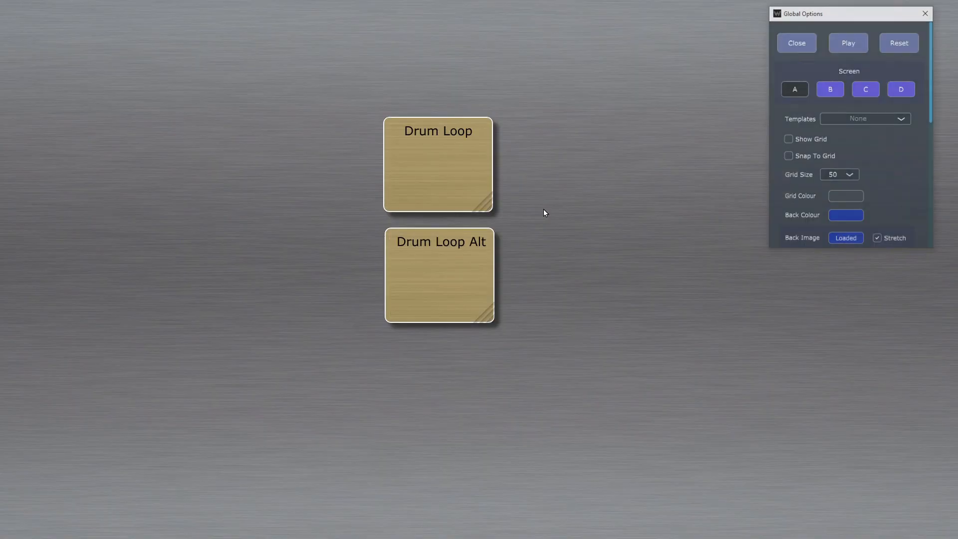
# Step: Examine the Drum Loop object's mouse volume trigger choices and its recording source settings
pyautogui.rightClick(489, 197)
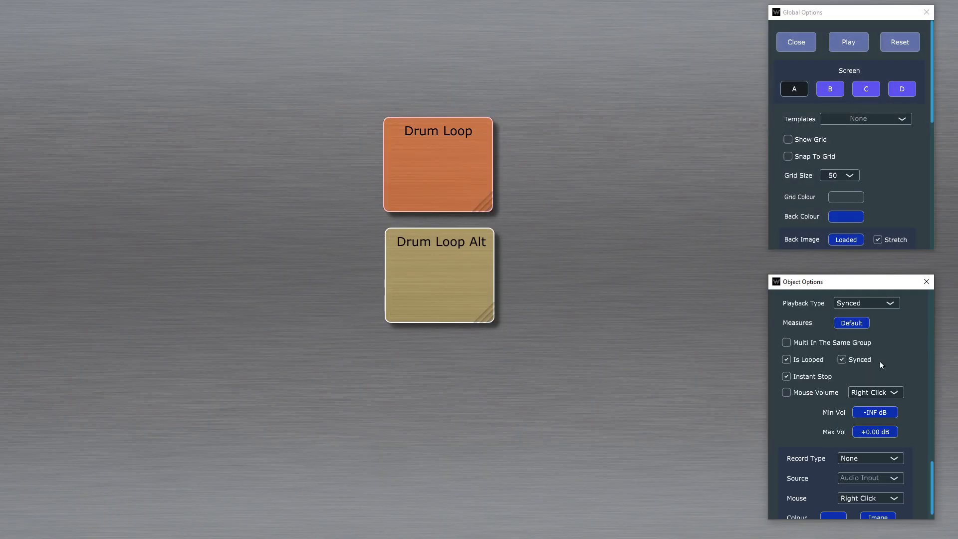
pyautogui.scroll(-1, 877, 359)
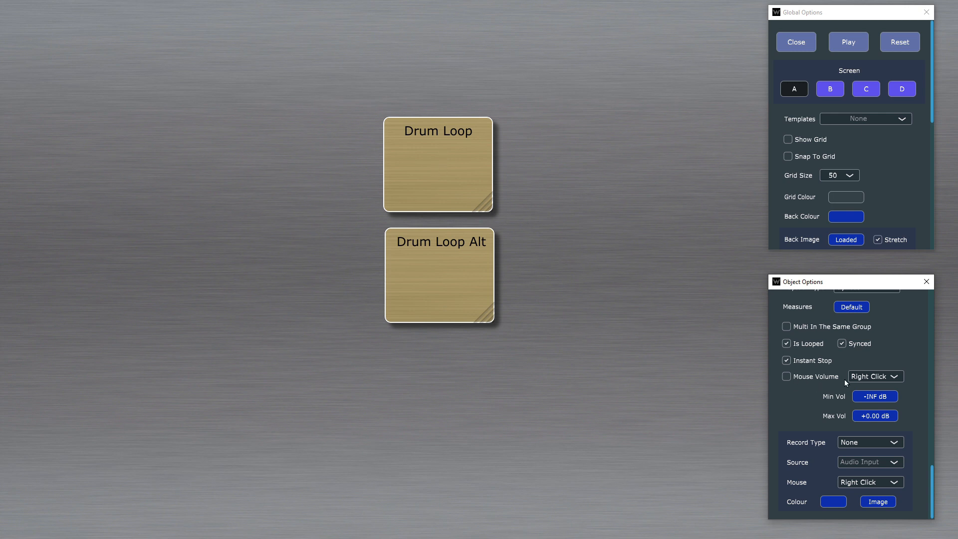
pyautogui.click(883, 381)
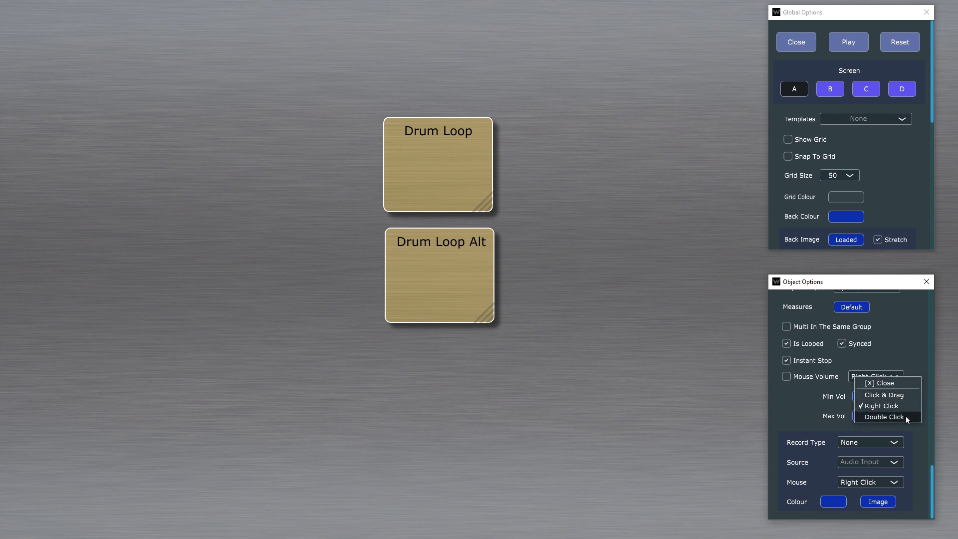
pyautogui.click(896, 330)
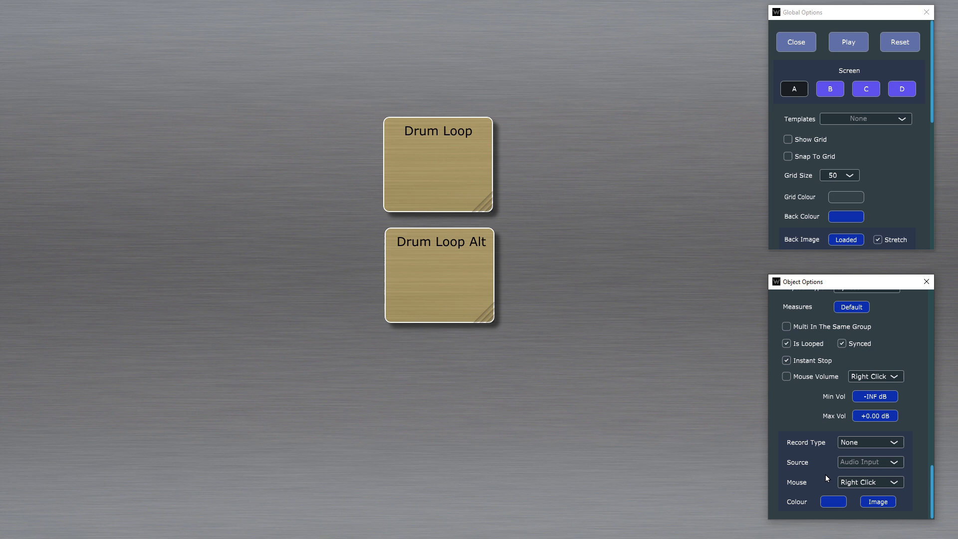
pyautogui.click(892, 462)
pyautogui.click(890, 465)
# Step: Move Drum Loop and Drum Loop Alt to the upper-left area of the canvas, stacked with Drum Loop on top
pyautogui.moveTo(422, 180); pyautogui.dragTo(187, 113)
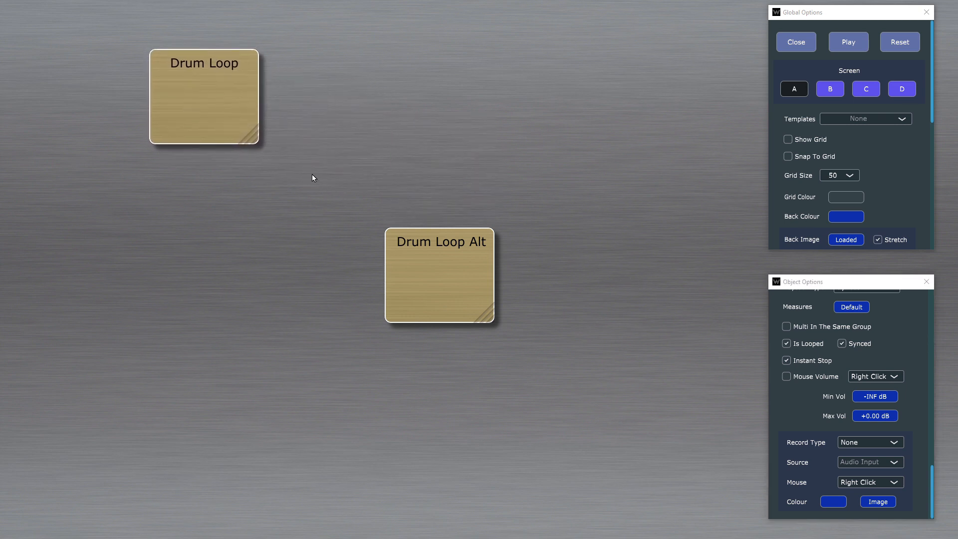
pyautogui.moveTo(447, 299); pyautogui.dragTo(210, 237)
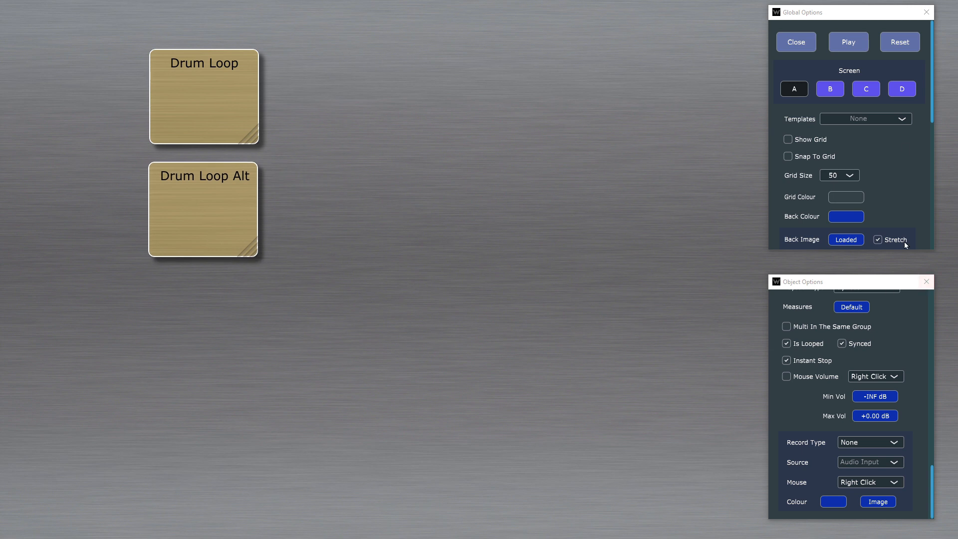
# Step: Remove the current back image from the Drum Loop object and open the file chooser for a replacement
pyautogui.click(227, 95)
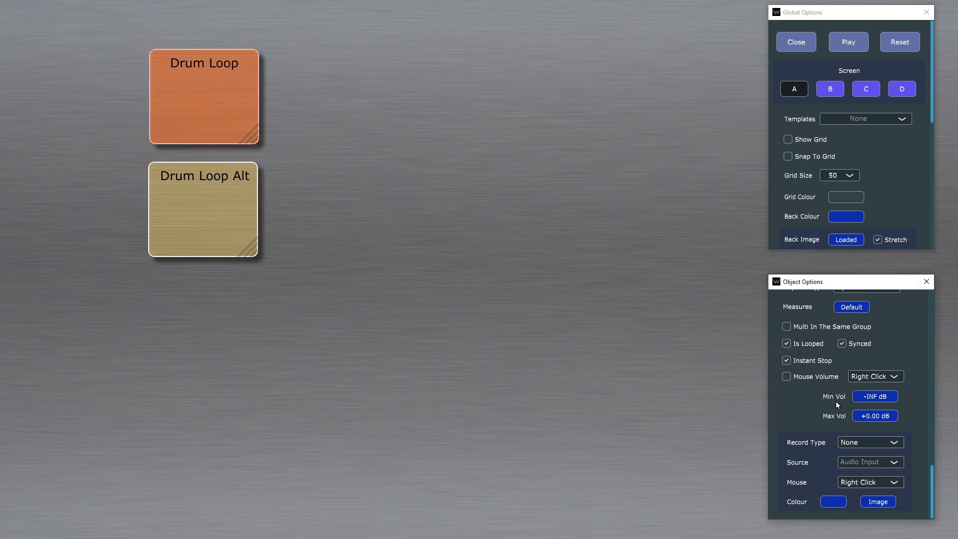
pyautogui.scroll(10, 855, 385)
pyautogui.scroll(6, 848, 352)
pyautogui.scroll(-9, 887, 333)
pyautogui.scroll(-10, 887, 333)
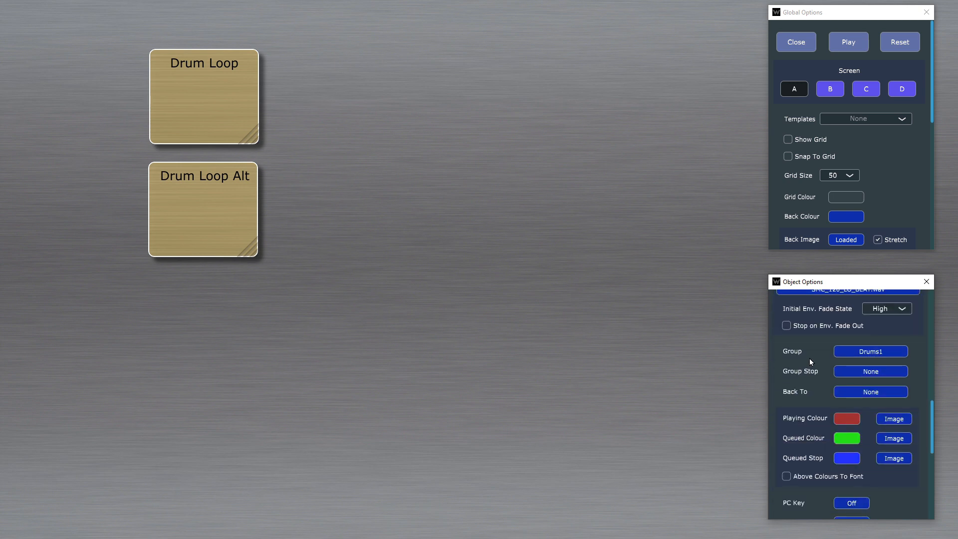
pyautogui.scroll(2, 858, 391)
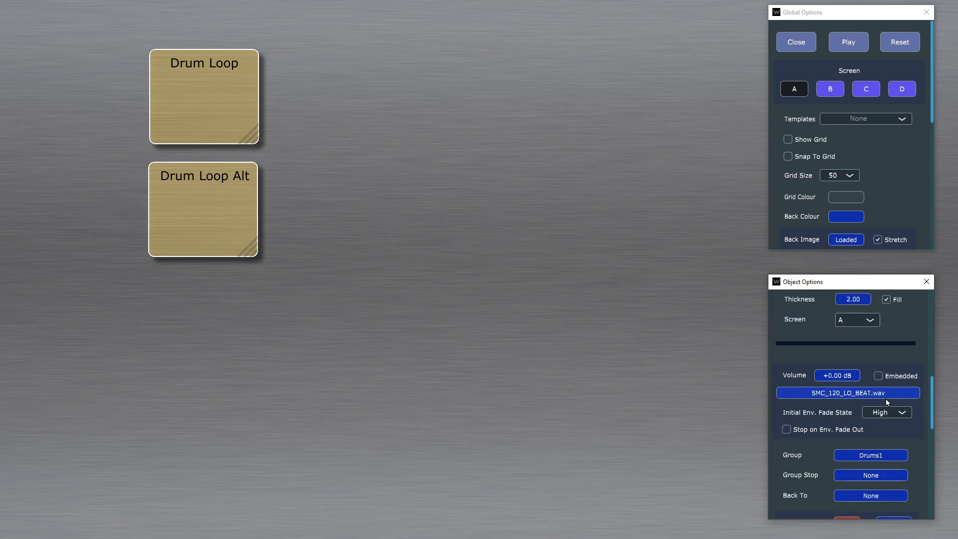
pyautogui.scroll(4, 885, 398)
pyautogui.click(853, 342)
pyautogui.click(853, 343)
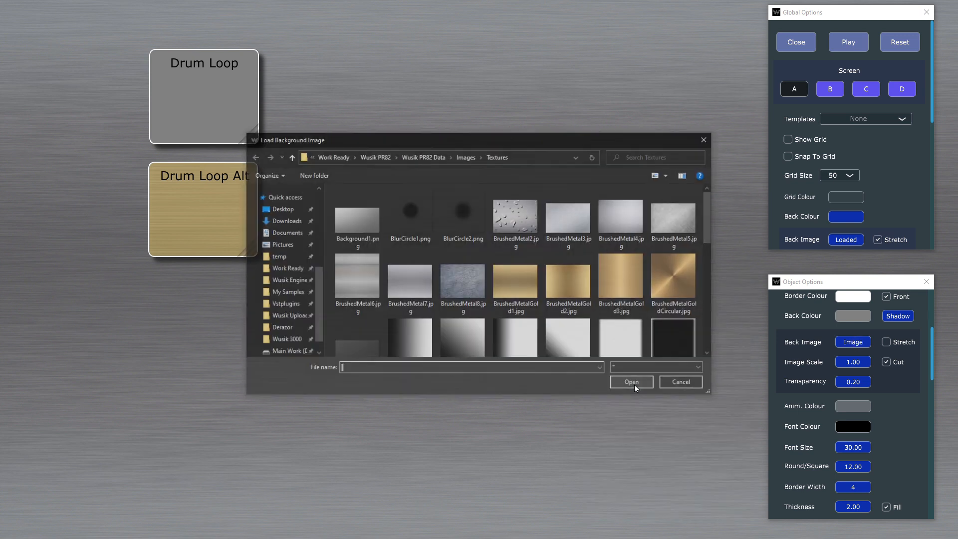
# Step: Browse to the Buttons folder inside Images and enlarge the file chooser to show its button thumbnails
pyautogui.click(370, 219)
pyautogui.press('BackSpace')
pyautogui.press('Up')
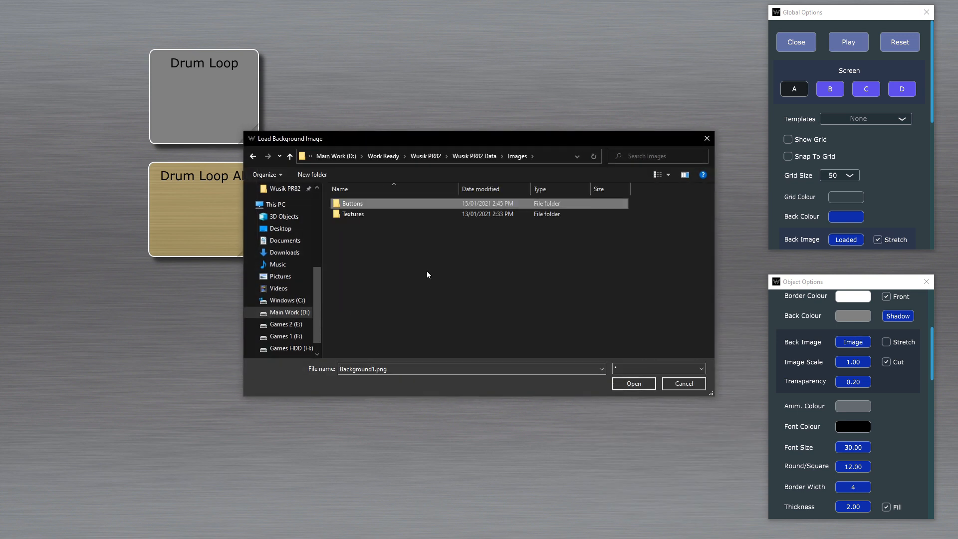
pyautogui.press('Return')
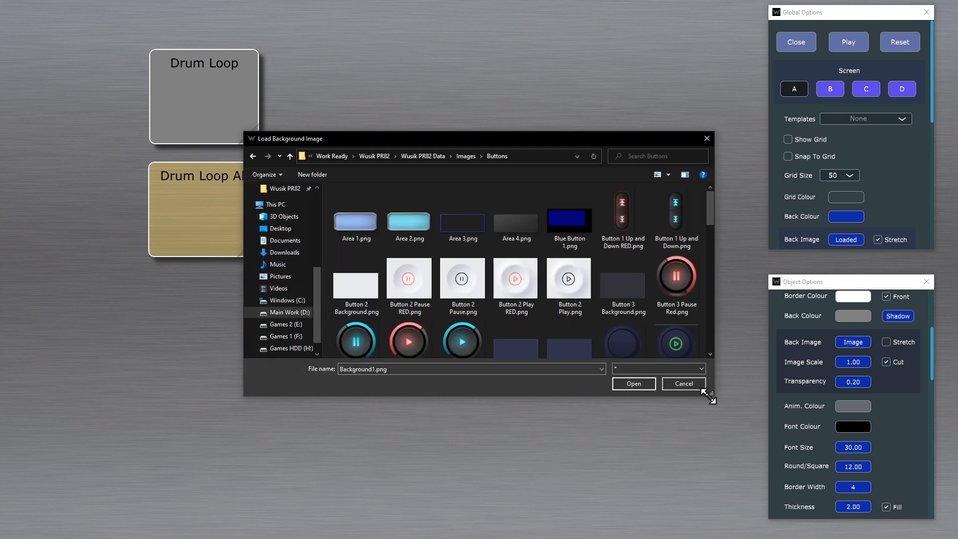
pyautogui.moveTo(711, 393); pyautogui.dragTo(932, 532)
pyautogui.moveTo(654, 127); pyautogui.dragTo(482, 23)
pyautogui.moveTo(761, 410); pyautogui.dragTo(828, 526)
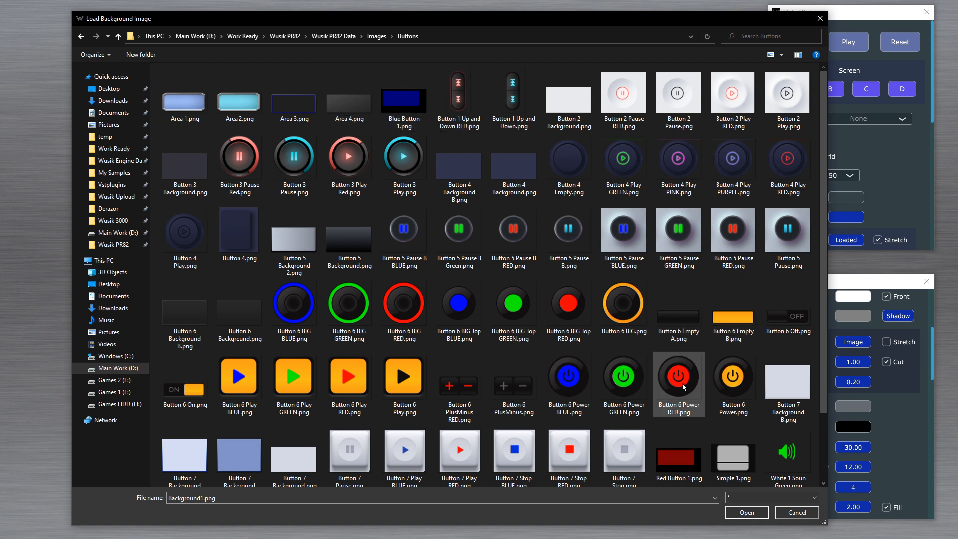
# Step: Compare the orange Button 6 Play variants and load Button 6 Play.png as Drum Loop's back image
pyautogui.click(238, 377)
pyautogui.press('Right')
pyautogui.press('Right')
pyautogui.press('Right')
pyautogui.press('Left')
pyautogui.press('Left')
pyautogui.press('Left')
pyautogui.press('Left')
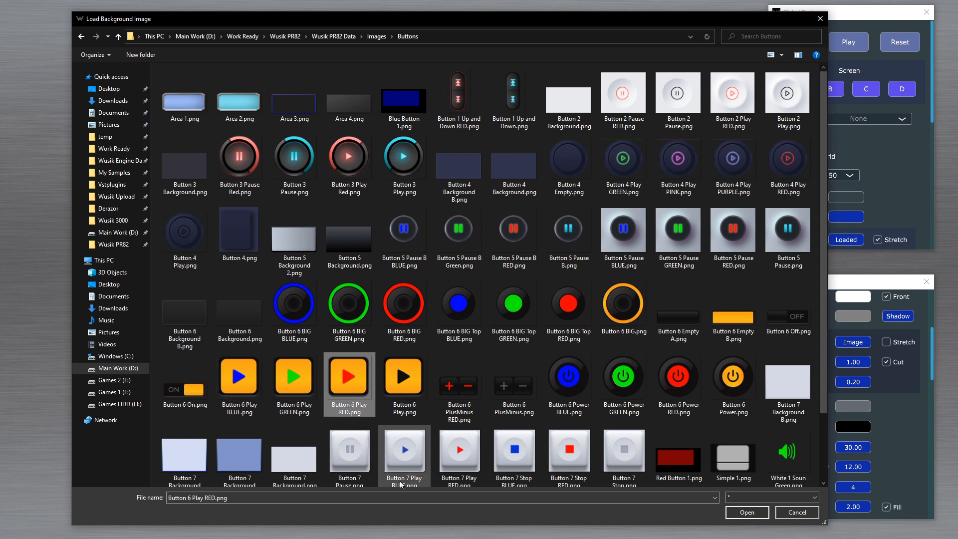
pyautogui.press('Down')
pyautogui.press('Right')
pyautogui.press('Right')
pyautogui.press('Right')
pyautogui.press('Up')
pyautogui.press('Right')
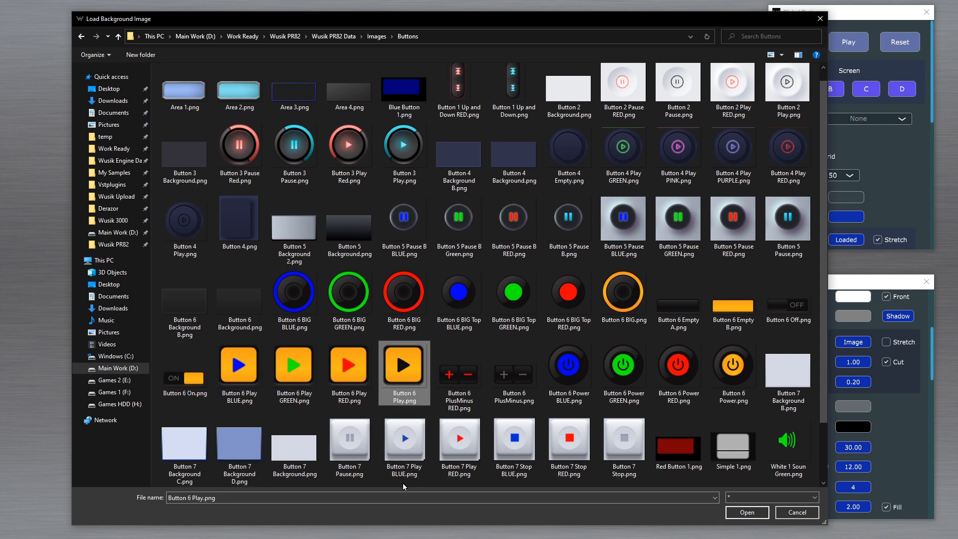
pyautogui.press('Left')
pyautogui.press('Left')
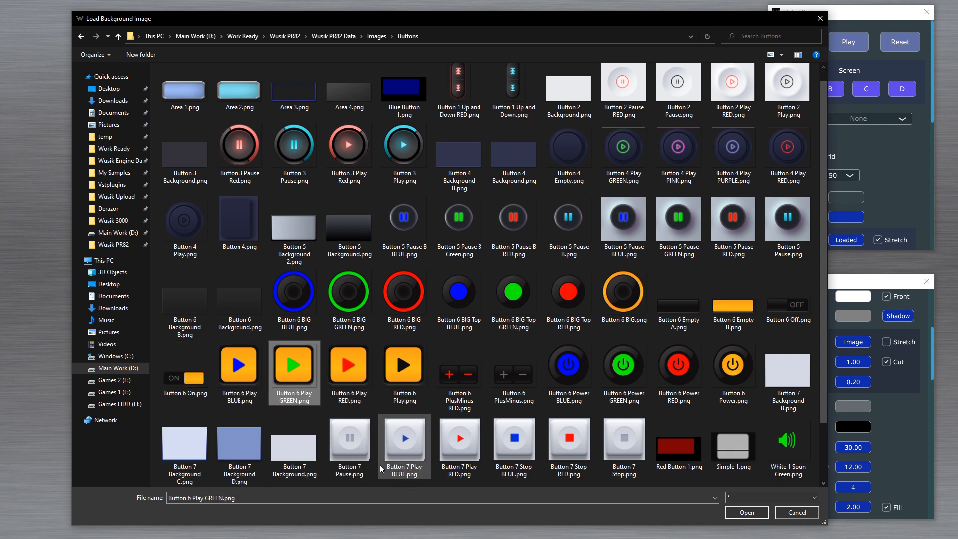
pyautogui.press('Left')
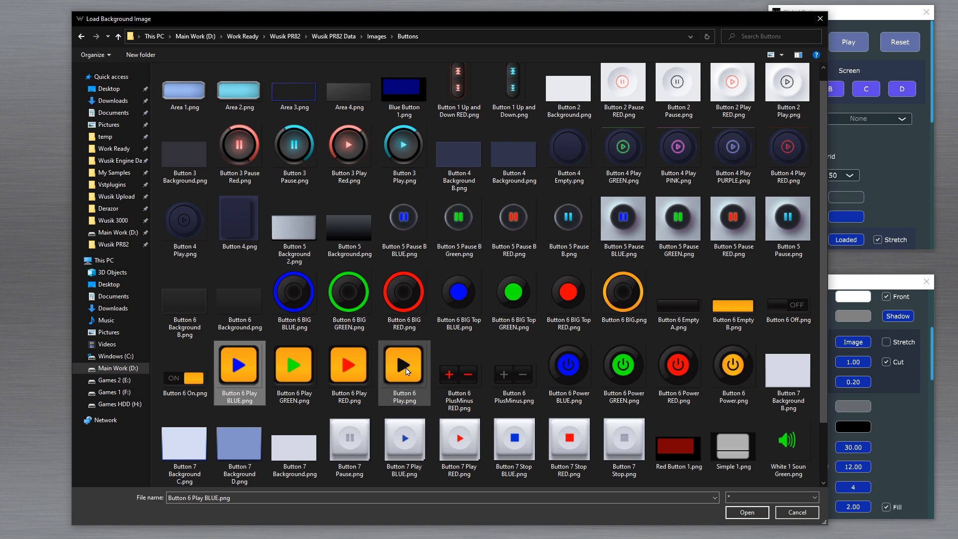
pyautogui.click(407, 370)
pyautogui.doubleClick(407, 370)
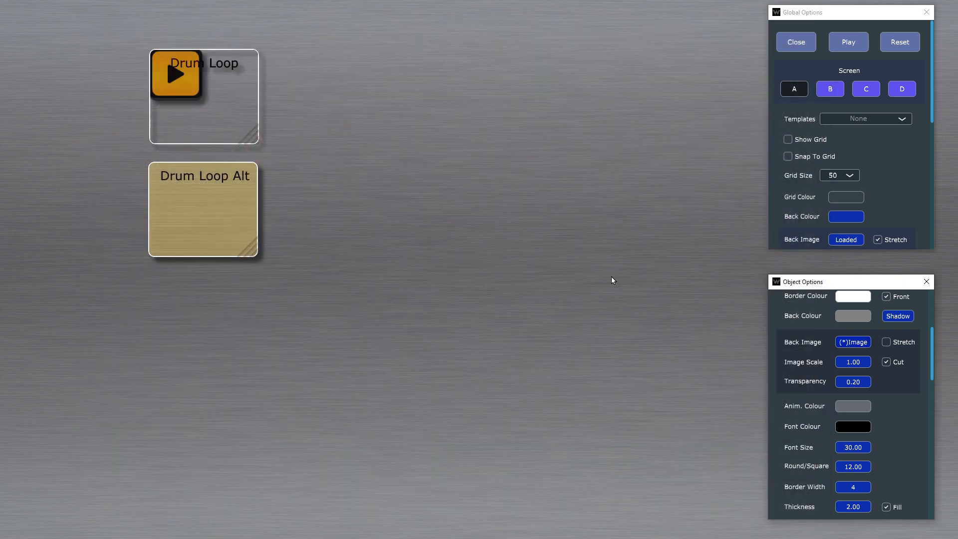
# Step: Stretch the back image to fit the Drum Loop object and make its border fully transparent with alpha 00
pyautogui.scroll(3, 893, 379)
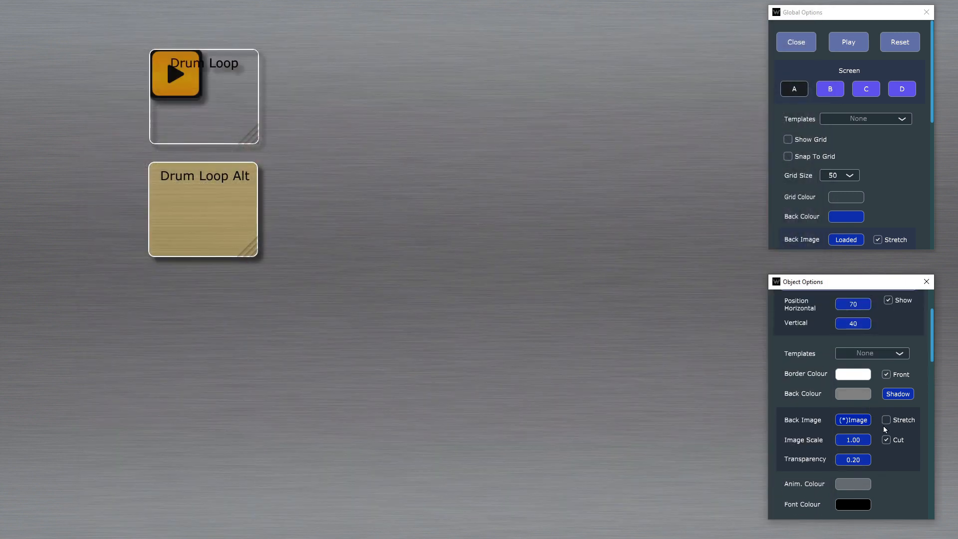
pyautogui.click(893, 420)
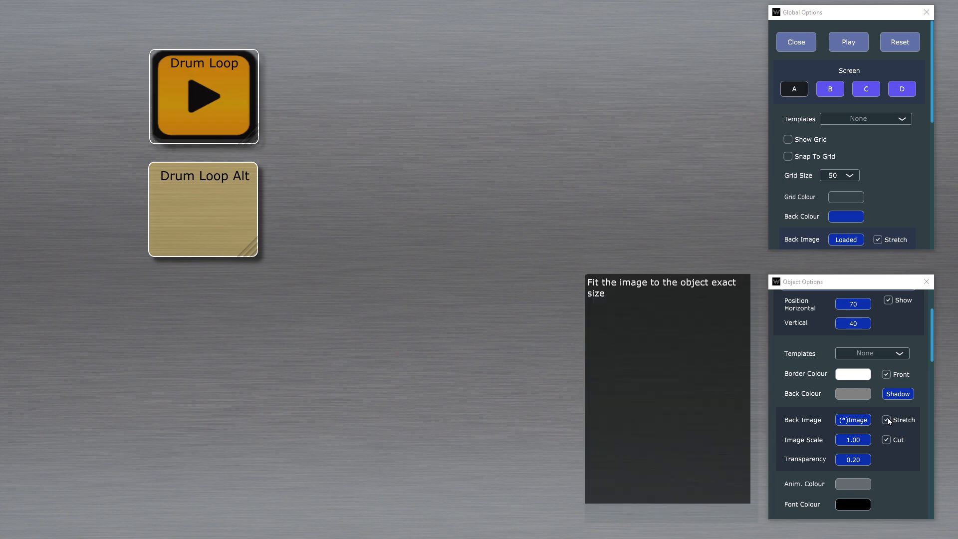
pyautogui.click(853, 374)
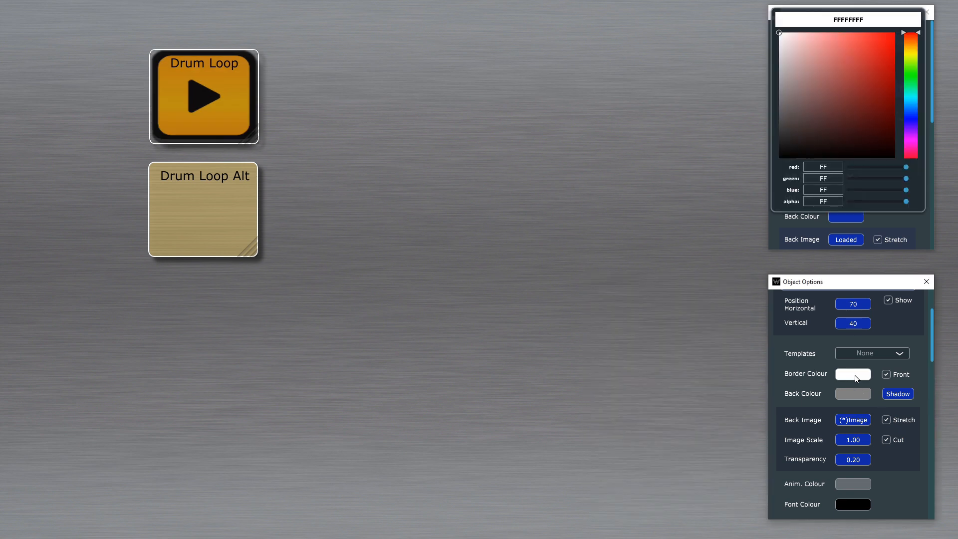
pyautogui.moveTo(862, 204); pyautogui.dragTo(848, 202)
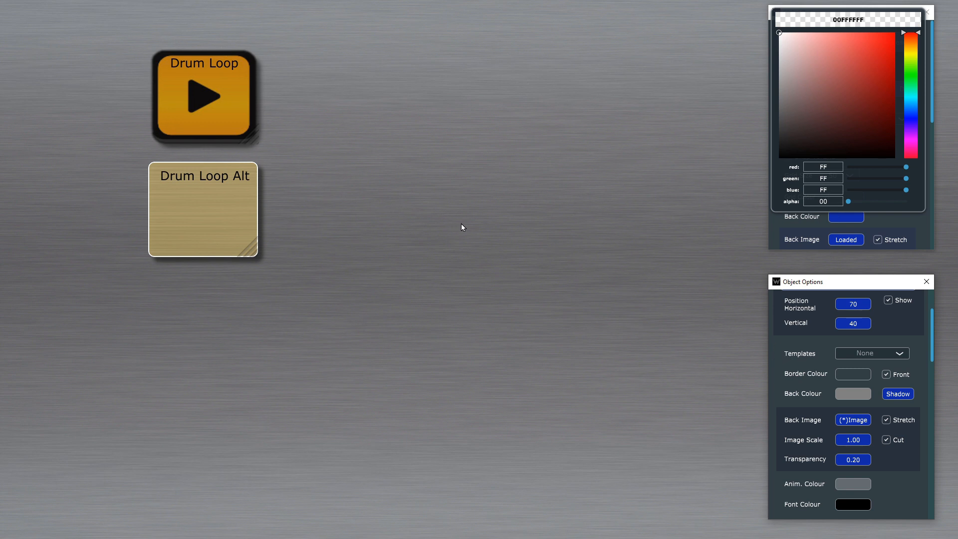
pyautogui.click(878, 483)
# Step: Assign Button 6 Play RED.png as Drum Loop's playing image and Button 6 Play GREEN.png as its queued image
pyautogui.scroll(-10, 904, 445)
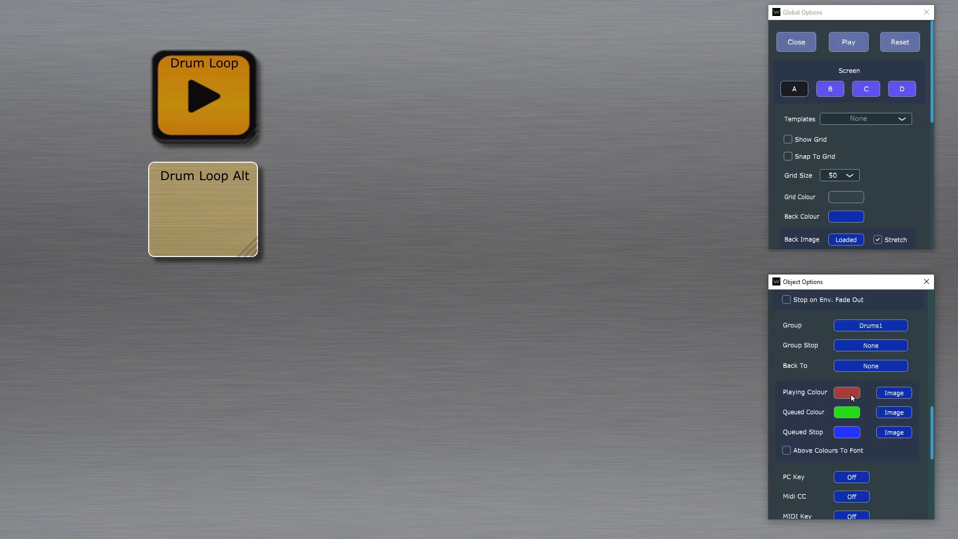
pyautogui.click(899, 392)
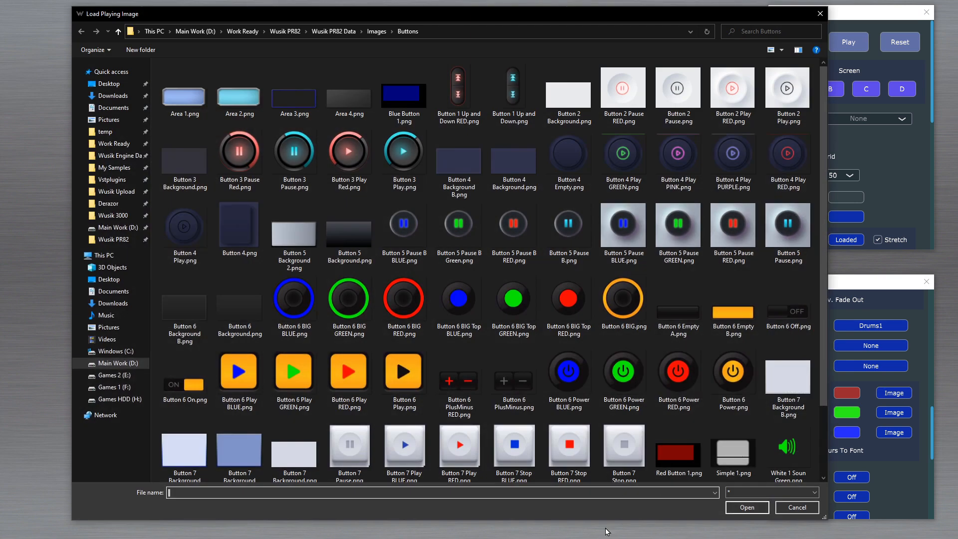
pyautogui.doubleClick(363, 381)
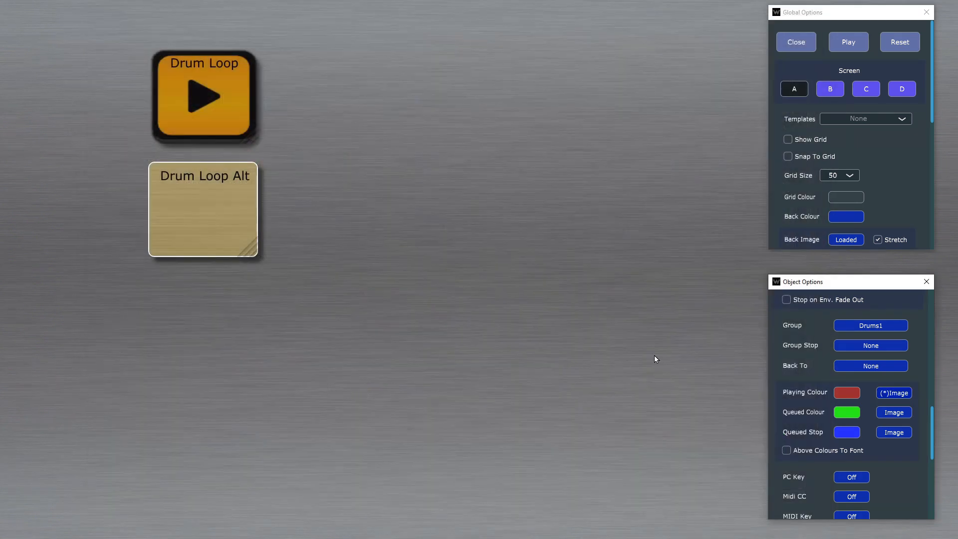
pyautogui.click(896, 414)
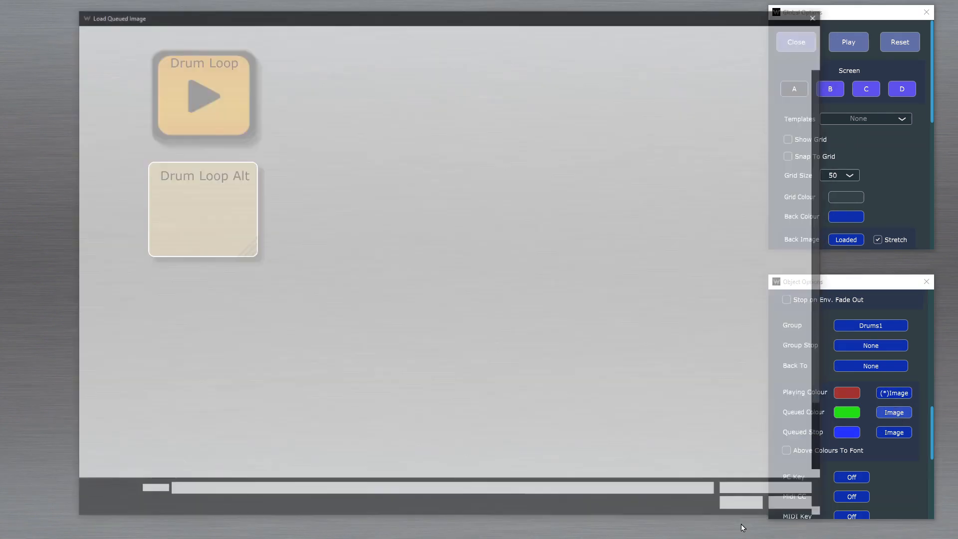
pyautogui.doubleClick(294, 371)
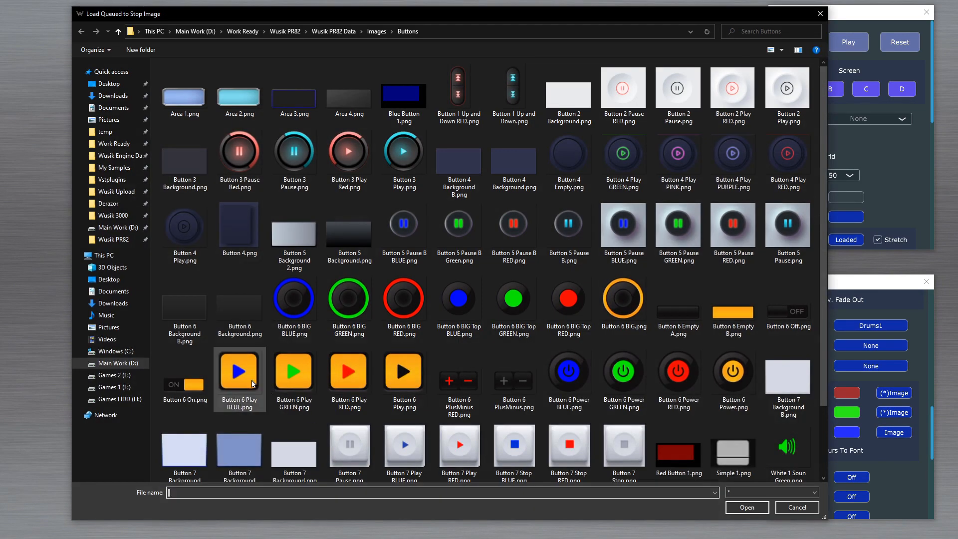
# Step: Assign Button 6 Play BLUE.png as Drum Loop's queued-stop image and test the button images in play mode
pyautogui.doubleClick(246, 373)
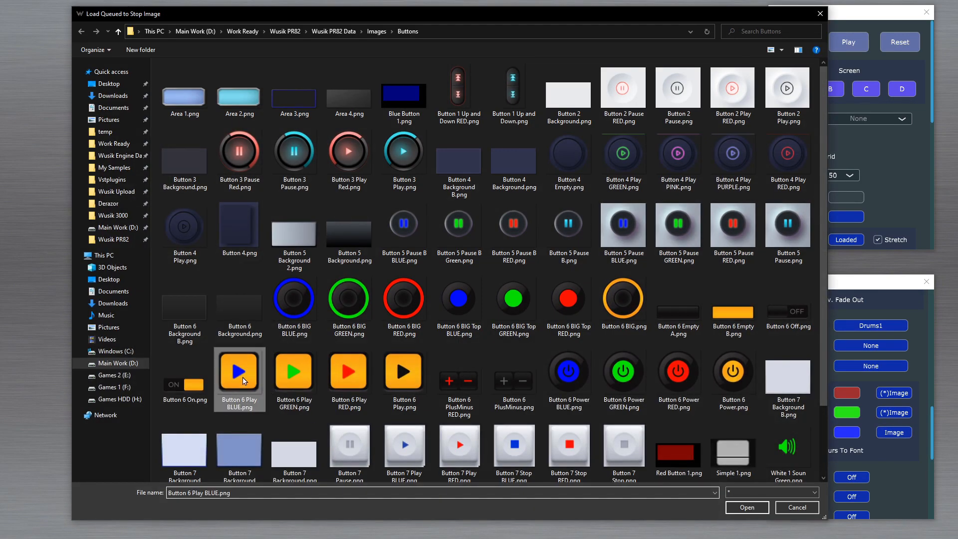
pyautogui.press('Escape')
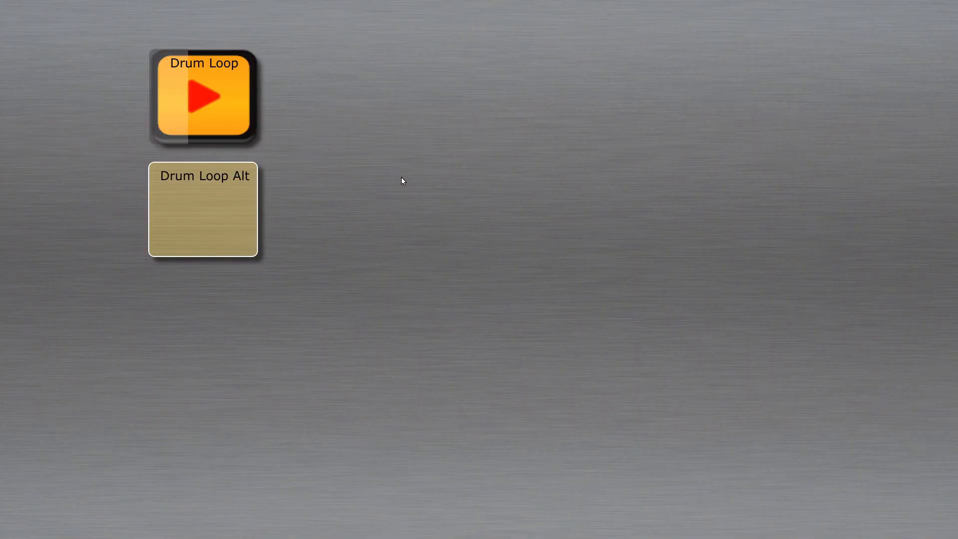
pyautogui.click(203, 119)
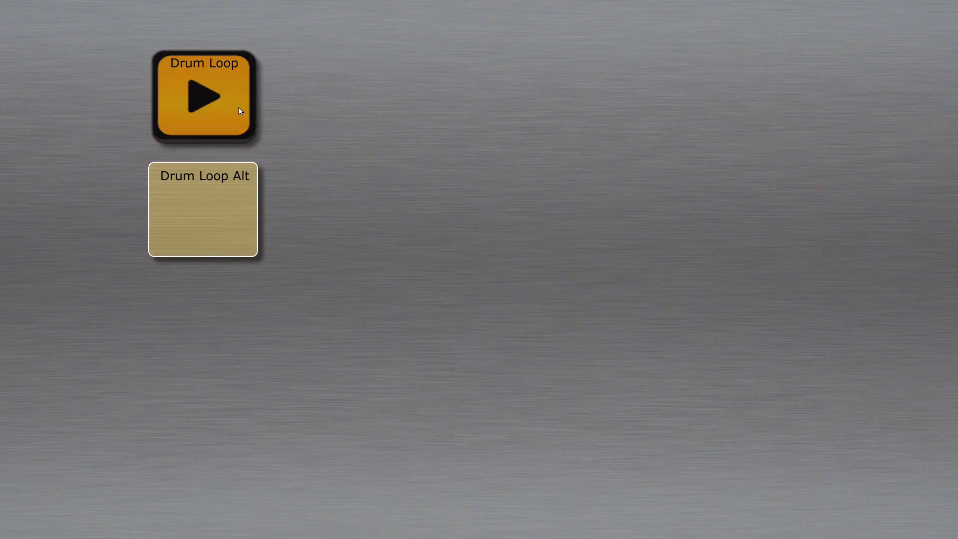
# Step: Try applying the state colours to Drum Loop's font with Above Colours To Font, and play the loop to check it
pyautogui.rightClick(342, 145)
pyautogui.click(241, 92)
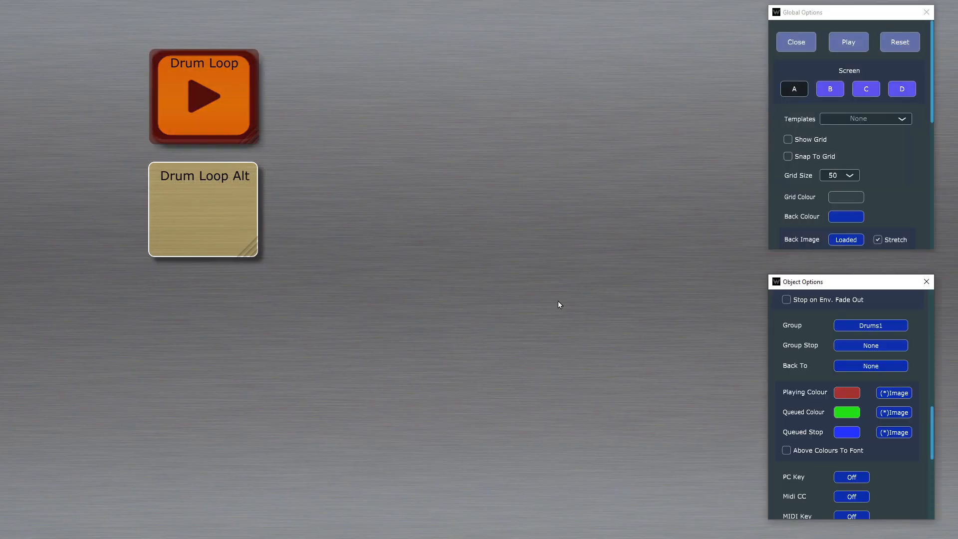
pyautogui.scroll(-5, 905, 362)
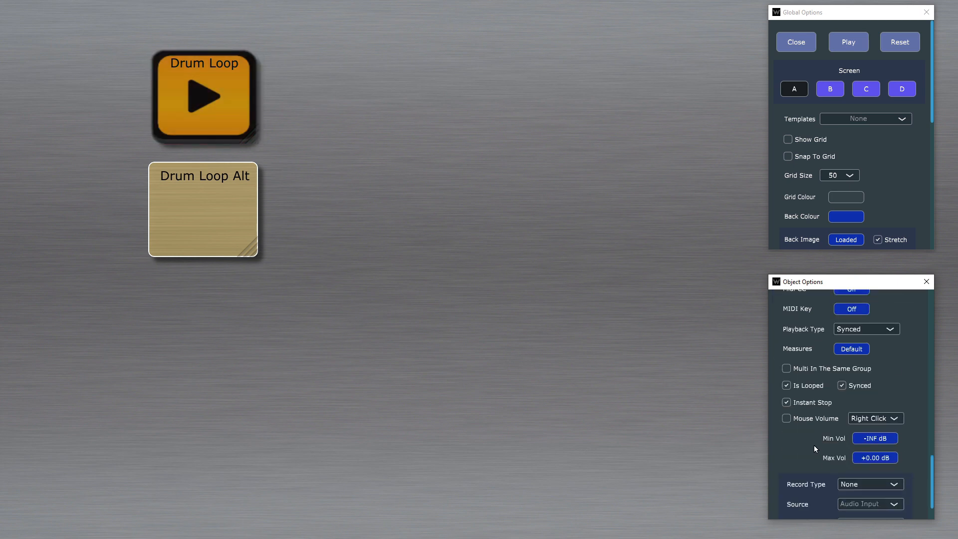
pyautogui.scroll(4, 897, 398)
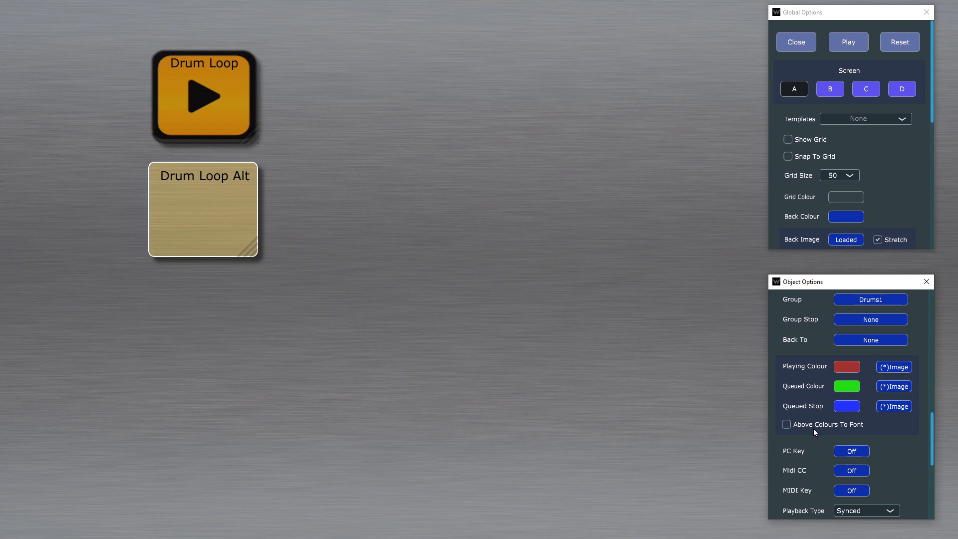
pyautogui.click(819, 425)
pyautogui.press('Escape')
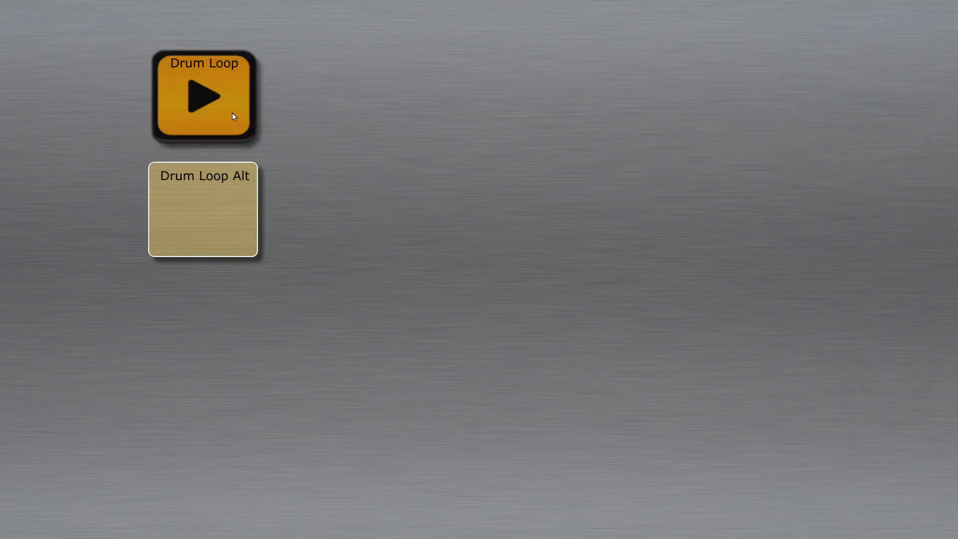
pyautogui.click(231, 113)
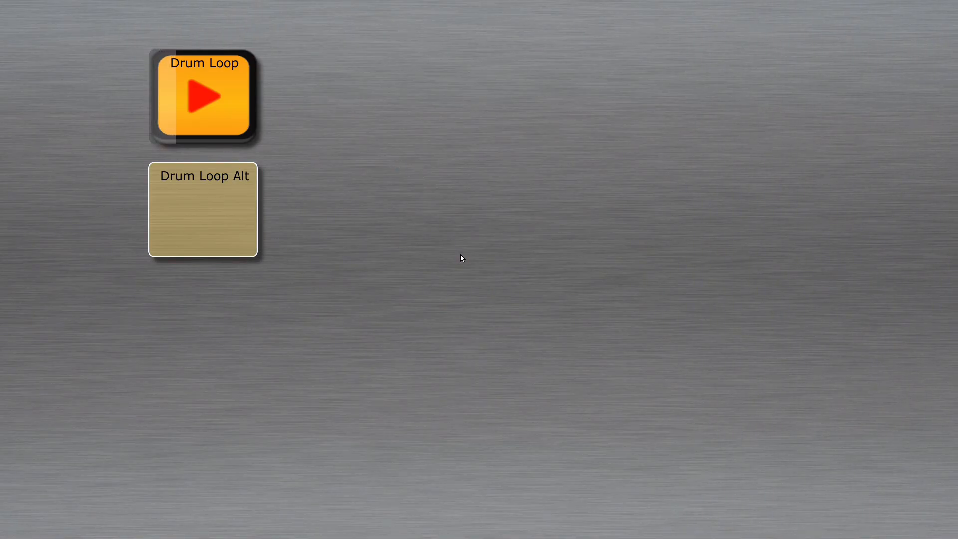
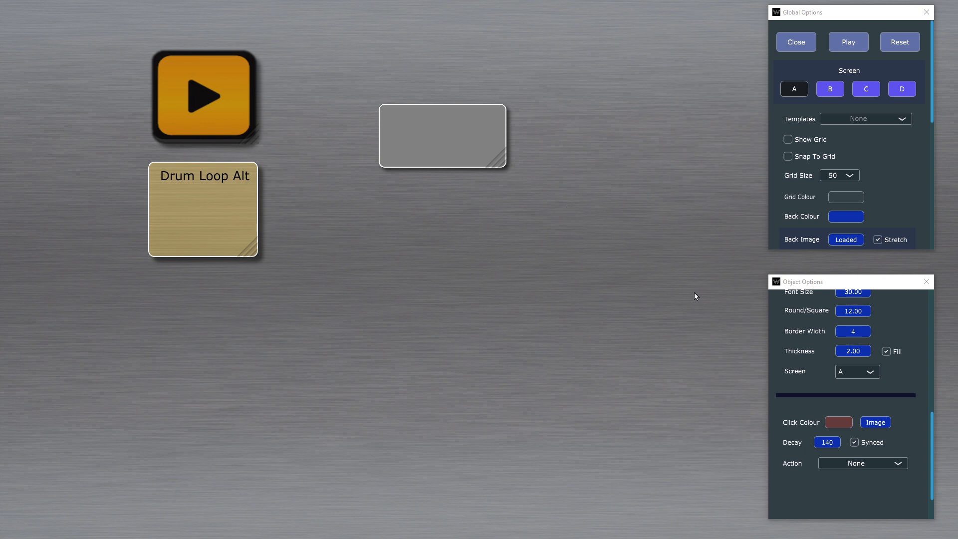
pyautogui.scroll(8, 869, 397)
pyautogui.scroll(-10, 867, 394)
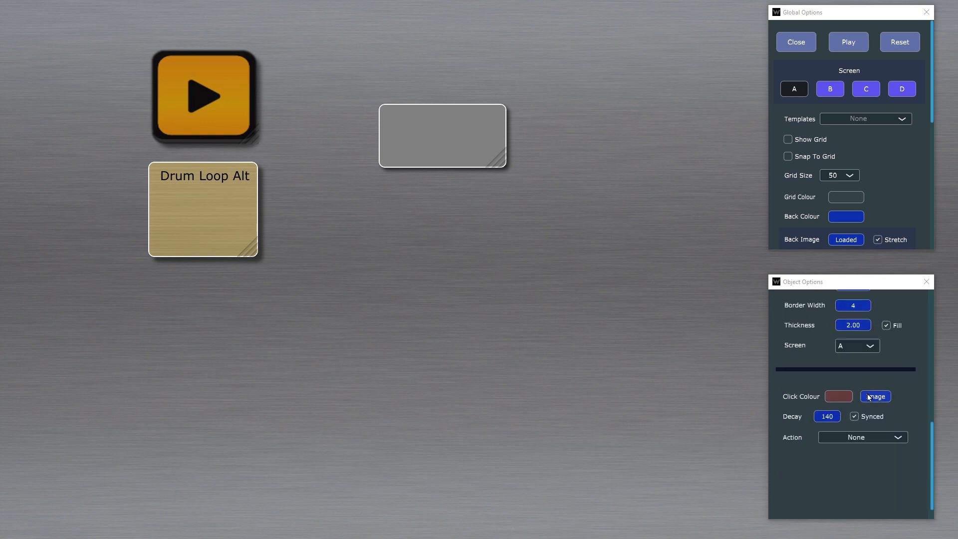
pyautogui.rightClick(437, 221)
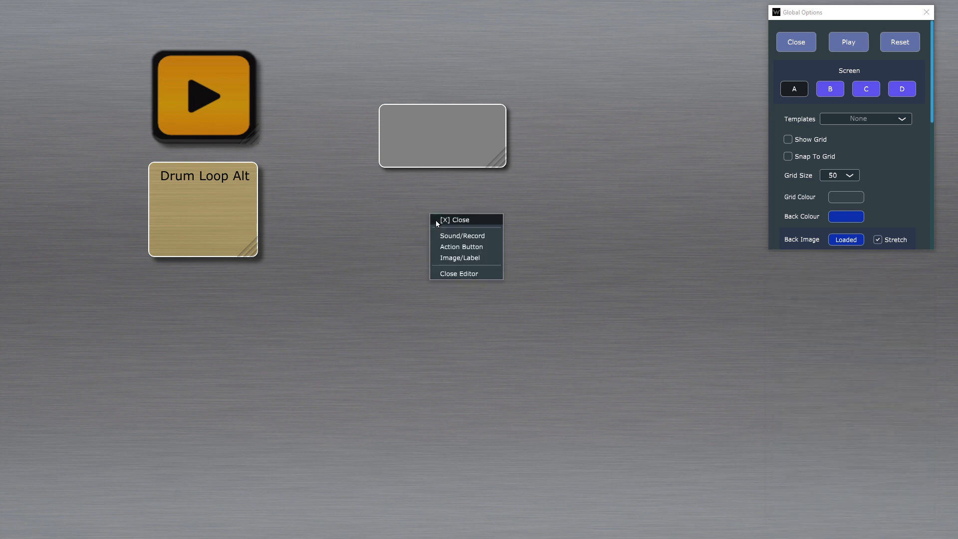
pyautogui.click(473, 218)
pyautogui.click(468, 134)
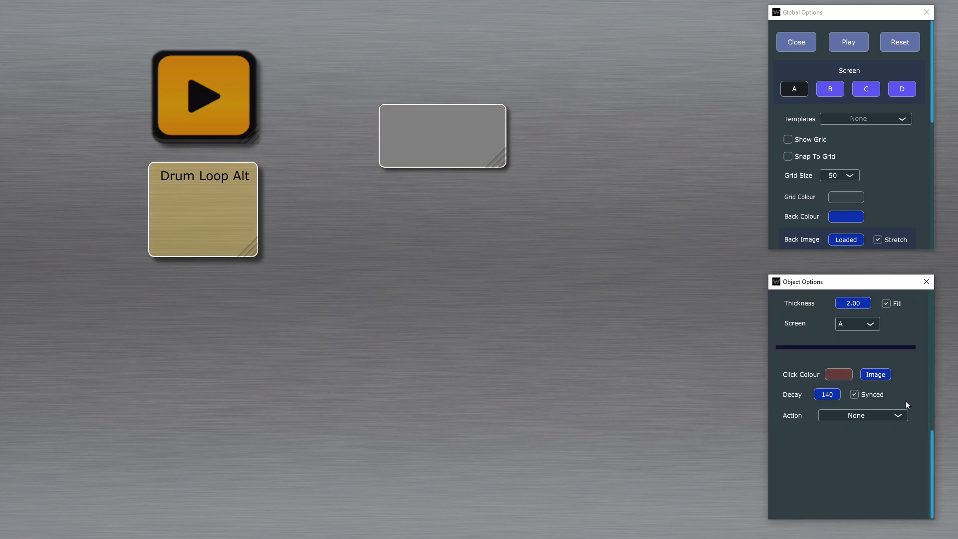
# Step: Try to rename the grey button object to Drum Loop
pyautogui.scroll(10, 915, 403)
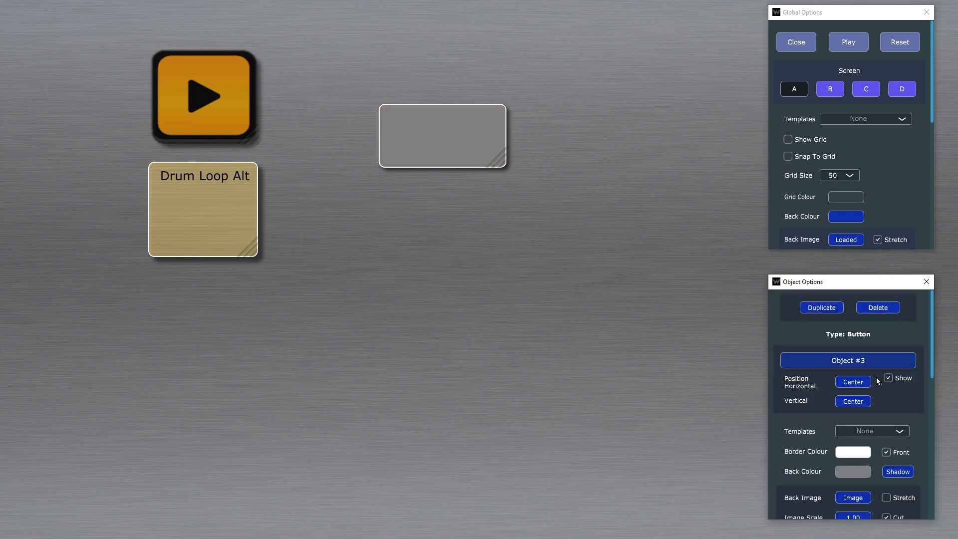
pyautogui.click(897, 379)
pyautogui.scroll(-3, 864, 384)
pyautogui.scroll(3, 864, 385)
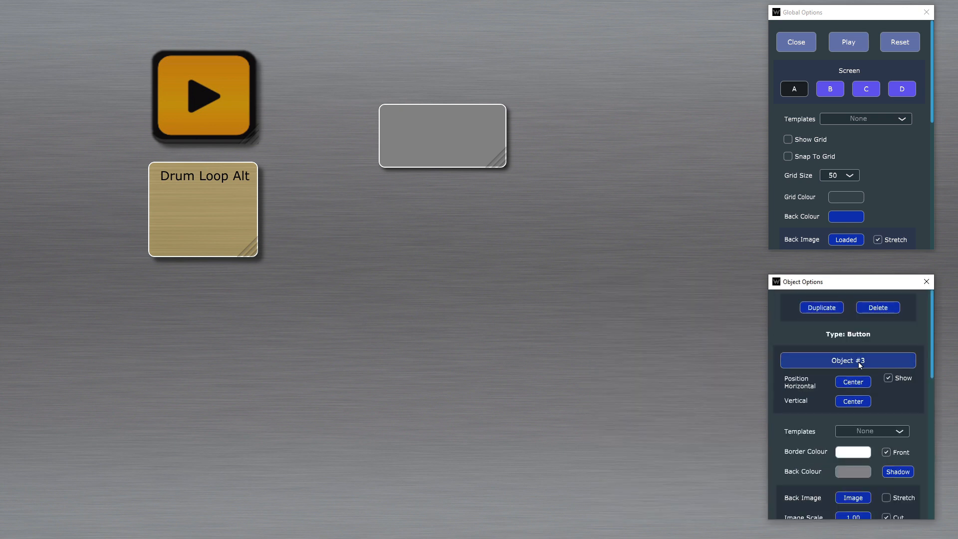
pyautogui.click(858, 360)
pyautogui.write('Drum Loop')
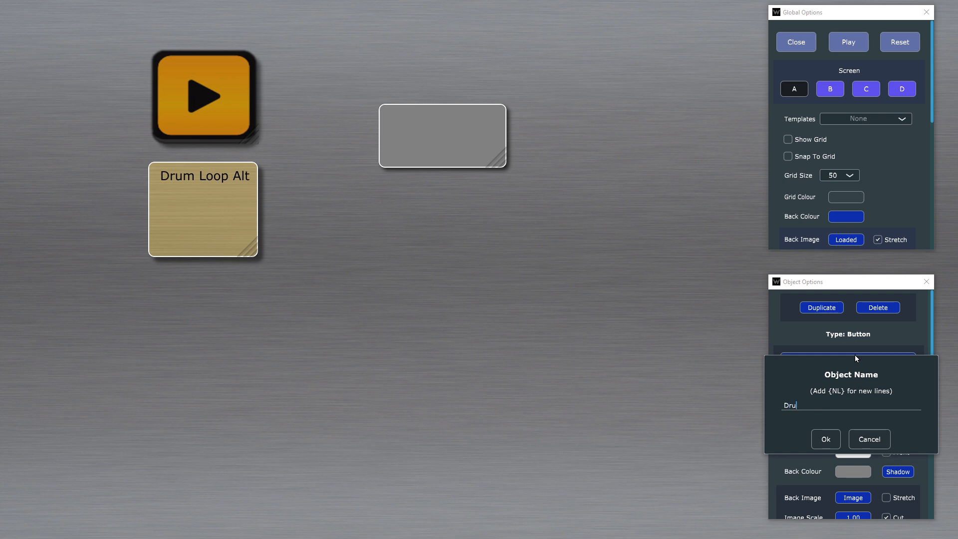
pyautogui.press('Return')
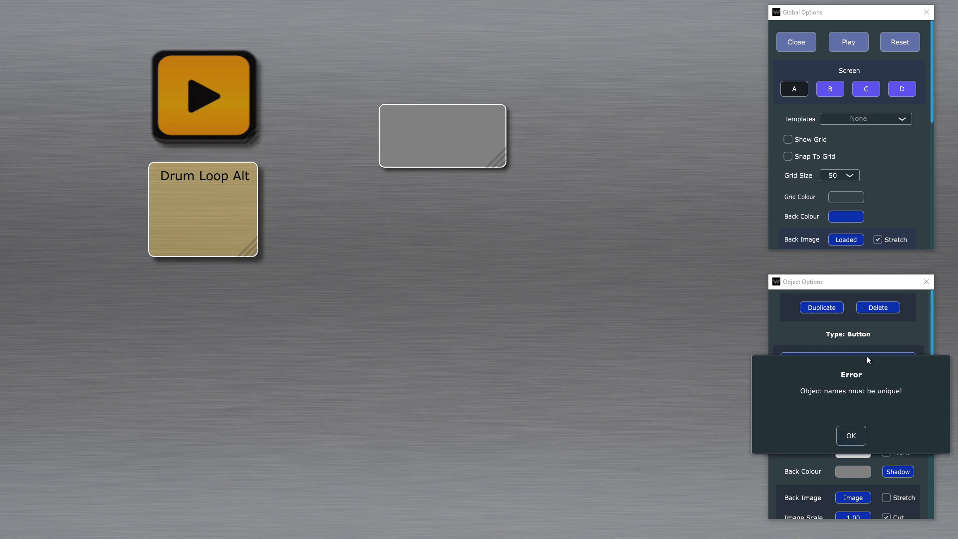
pyautogui.press('Return')
# Step: Assign Area 1.png as the grey button's click image and test it in play mode
pyautogui.scroll(-8, 894, 397)
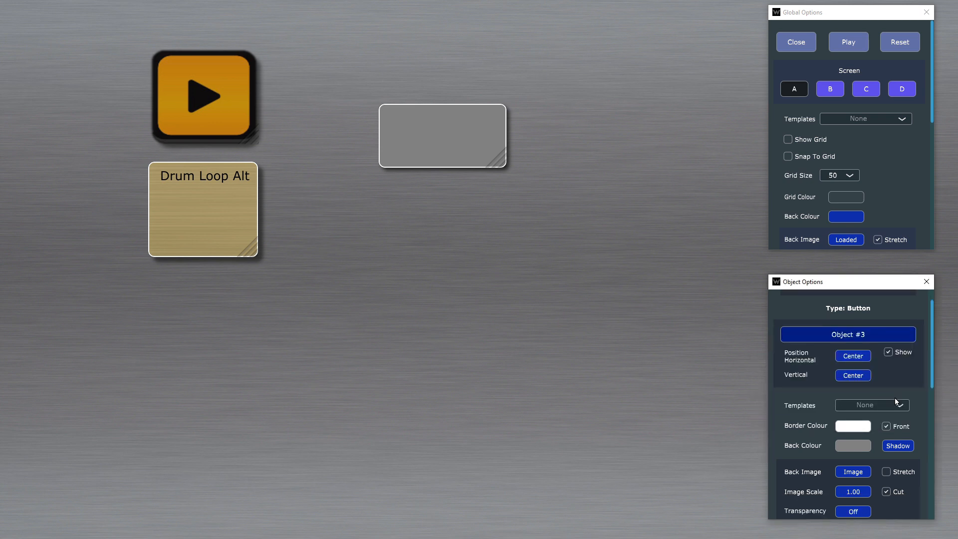
pyautogui.scroll(-3, 894, 399)
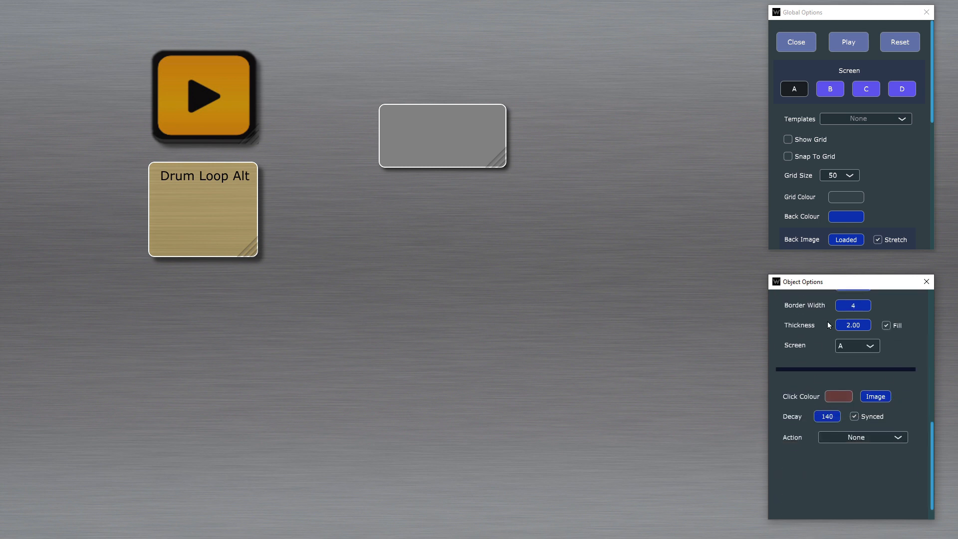
pyautogui.click(876, 397)
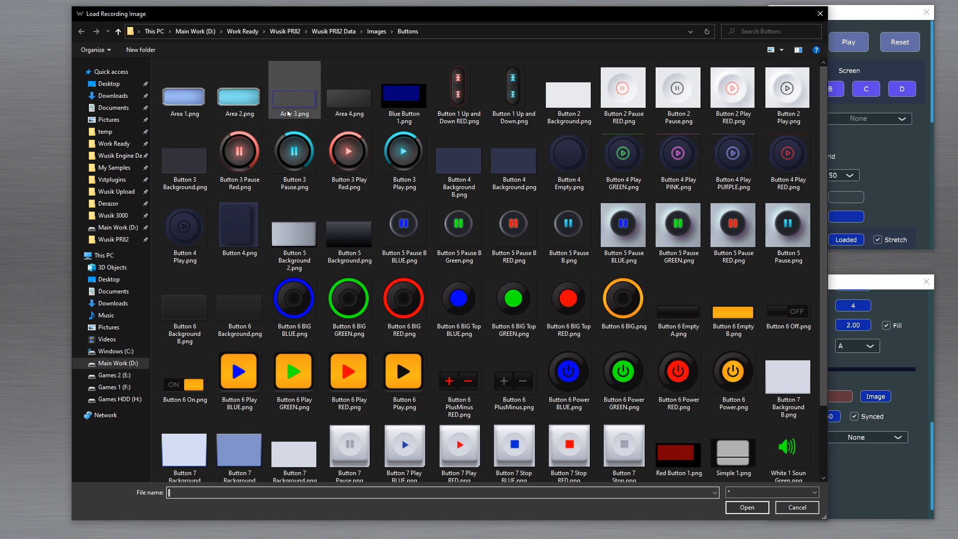
pyautogui.doubleClick(187, 104)
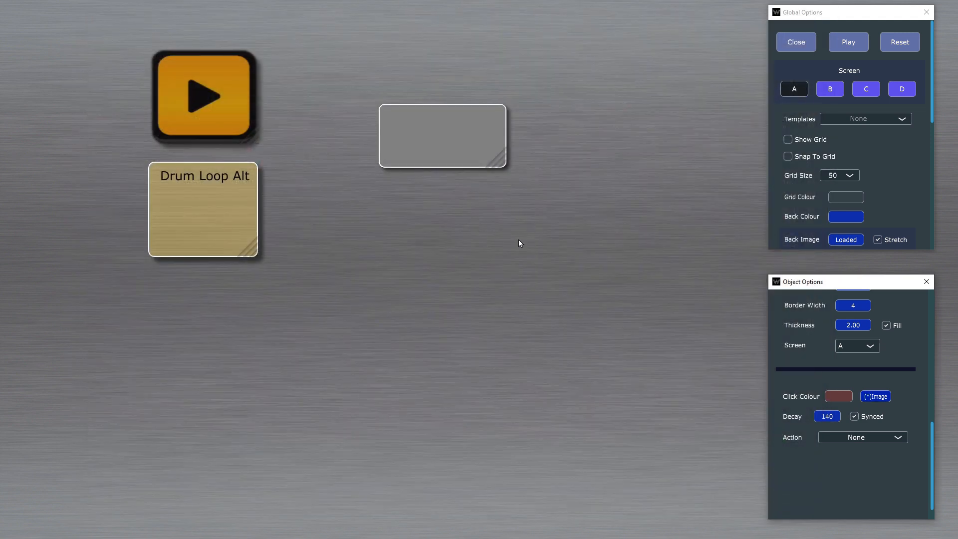
pyautogui.rightClick(473, 148)
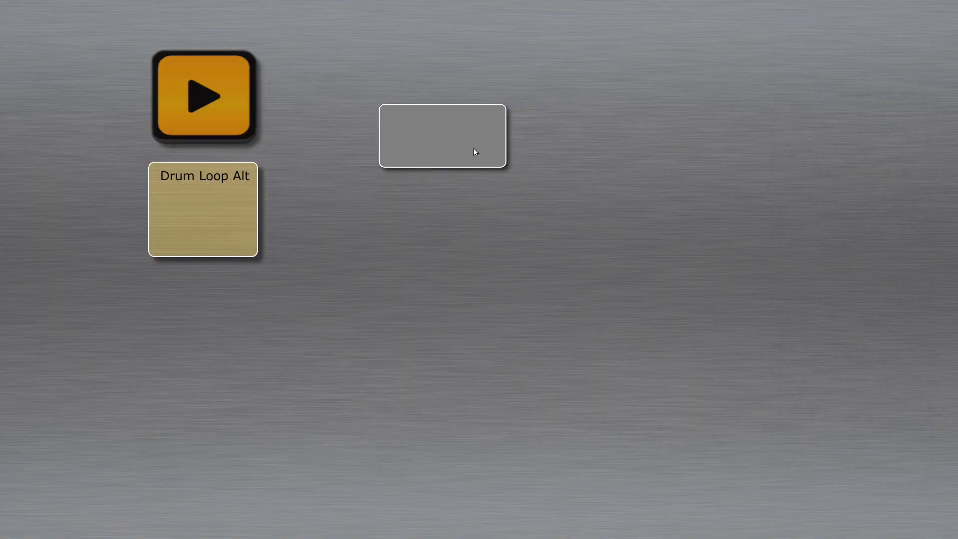
pyautogui.rightClick(474, 147)
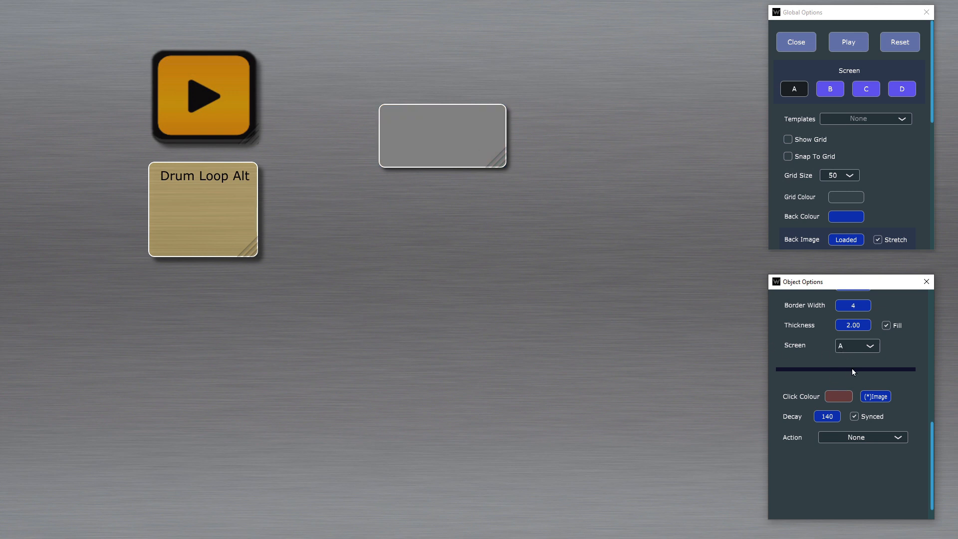
# Step: Delete the grey button object from the project
pyautogui.scroll(8, 834, 403)
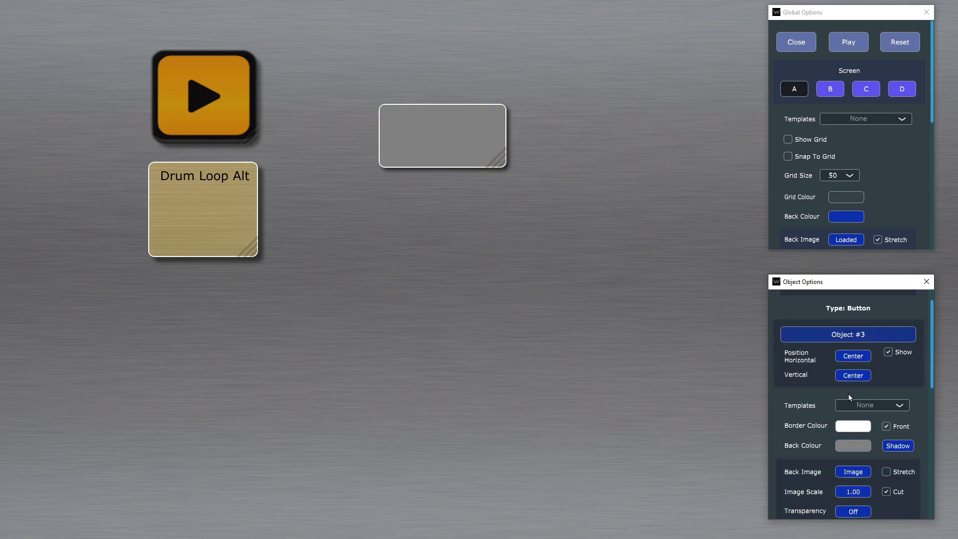
pyautogui.click(877, 307)
pyautogui.press('Return')
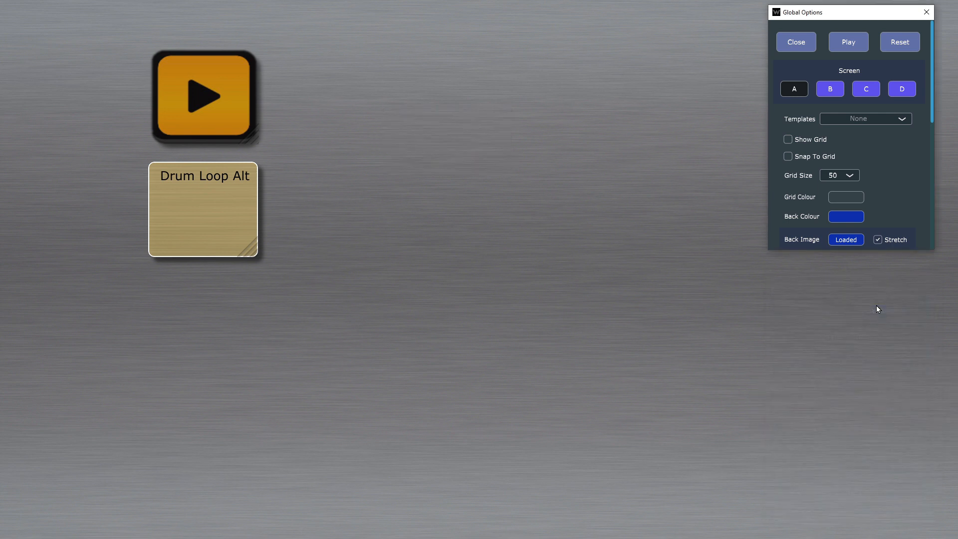
# Step: Add an enlarged Image/Label object beside the orange play button and set its label text to Drum Loop
pyautogui.rightClick(376, 115)
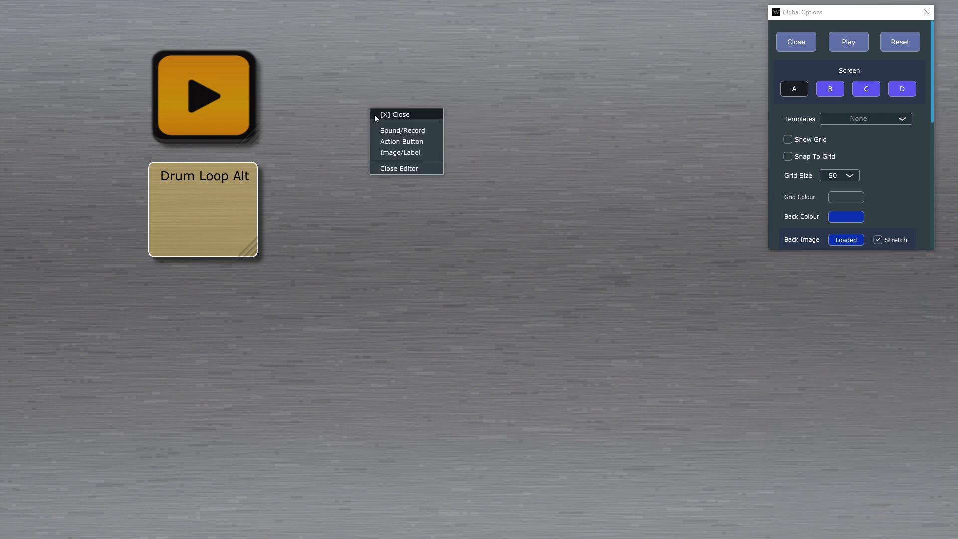
pyautogui.click(427, 155)
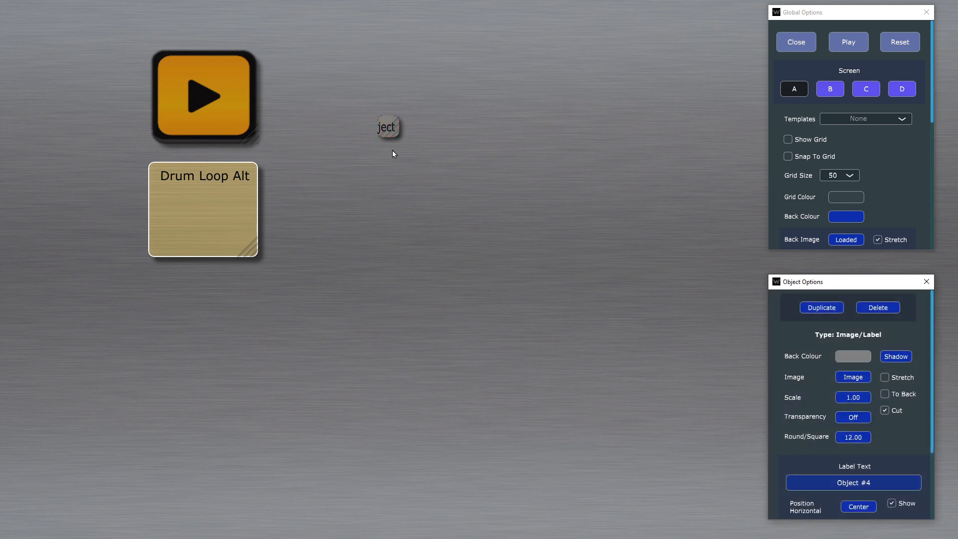
pyautogui.moveTo(396, 135); pyautogui.dragTo(485, 157)
pyautogui.scroll(-4, 885, 394)
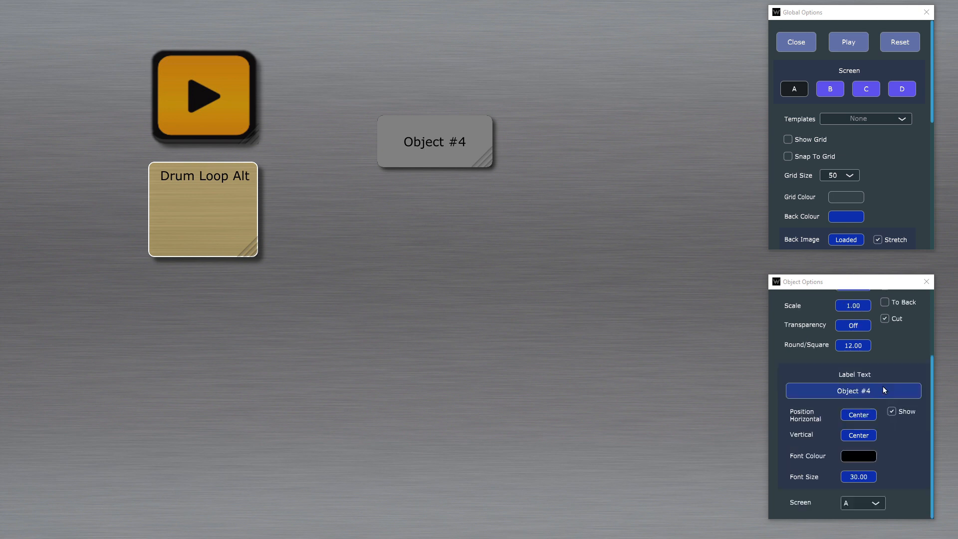
pyautogui.click(878, 392)
pyautogui.write('Drum Loop')
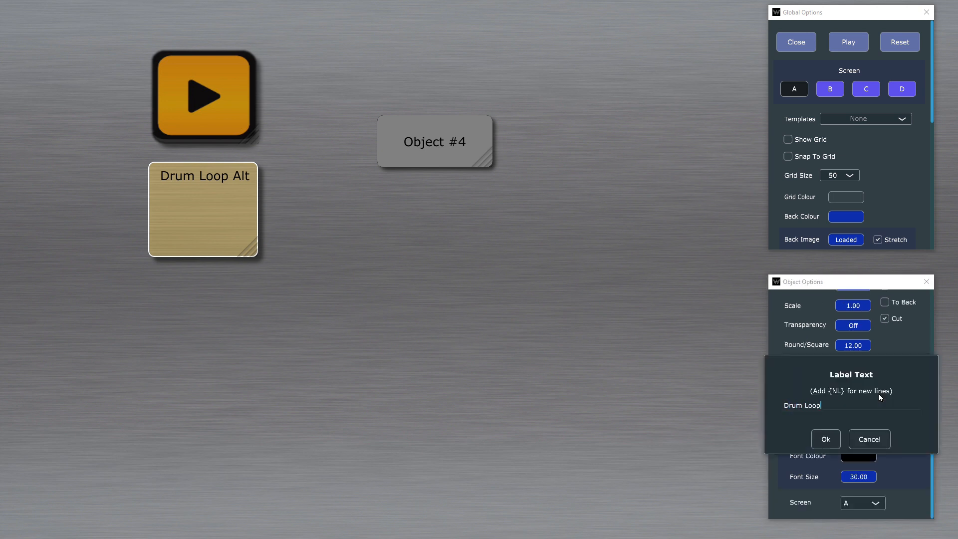
pyautogui.press('Return')
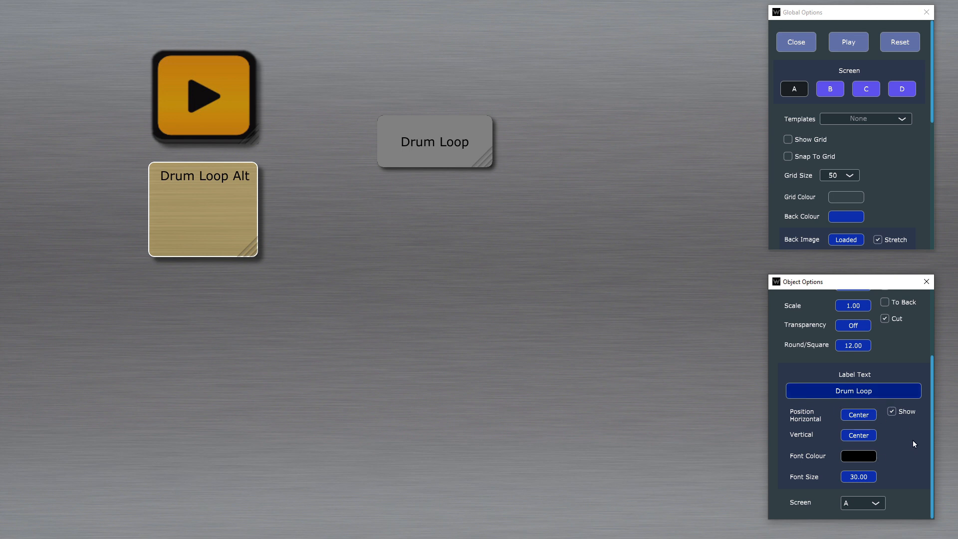
# Step: Make the Drum Loop label's back colour fully transparent and move the label directly above the orange play button
pyautogui.scroll(3, 912, 443)
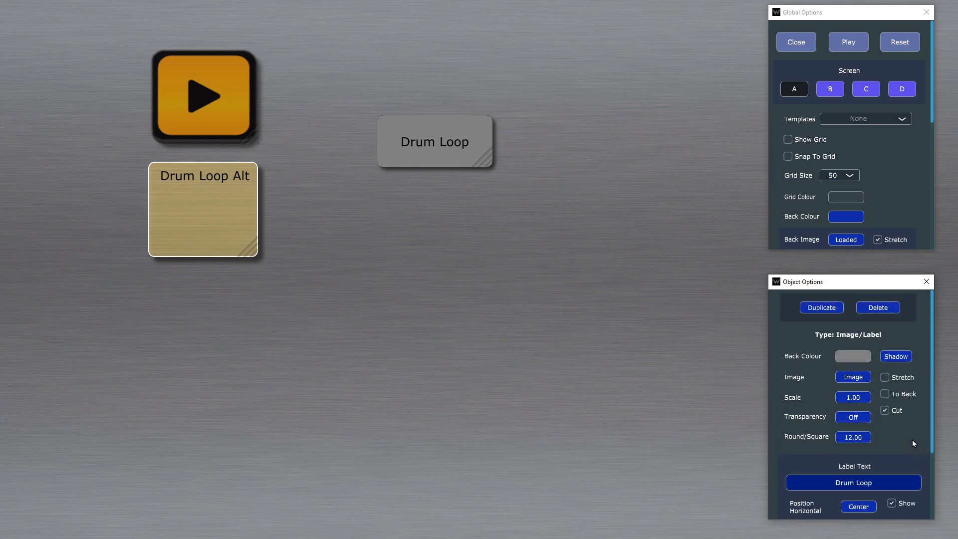
pyautogui.click(852, 355)
pyautogui.moveTo(702, 506); pyautogui.dragTo(681, 503)
pyautogui.moveTo(486, 156); pyautogui.dragTo(206, 36)
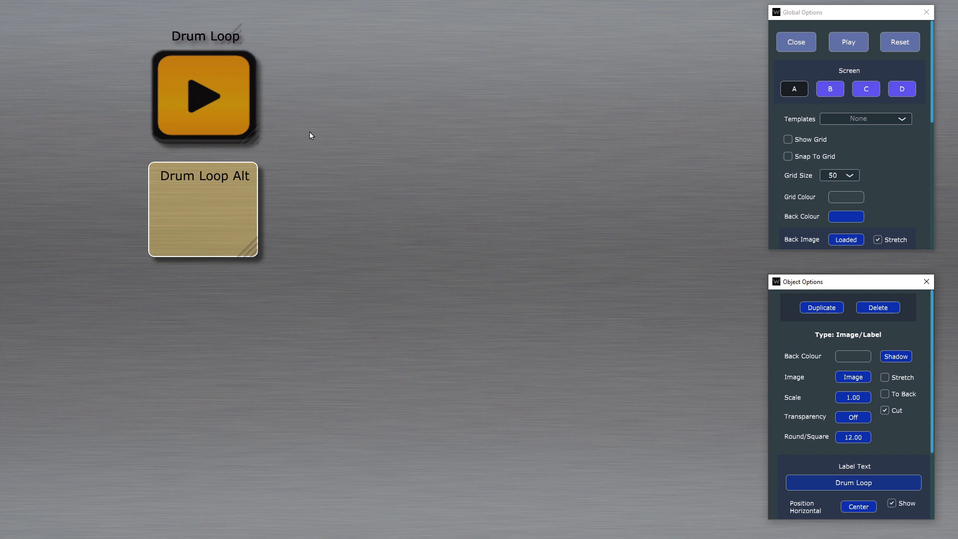
# Step: Set the Drum Loop label's font colour to white
pyautogui.scroll(-3, 866, 439)
pyautogui.click(860, 452)
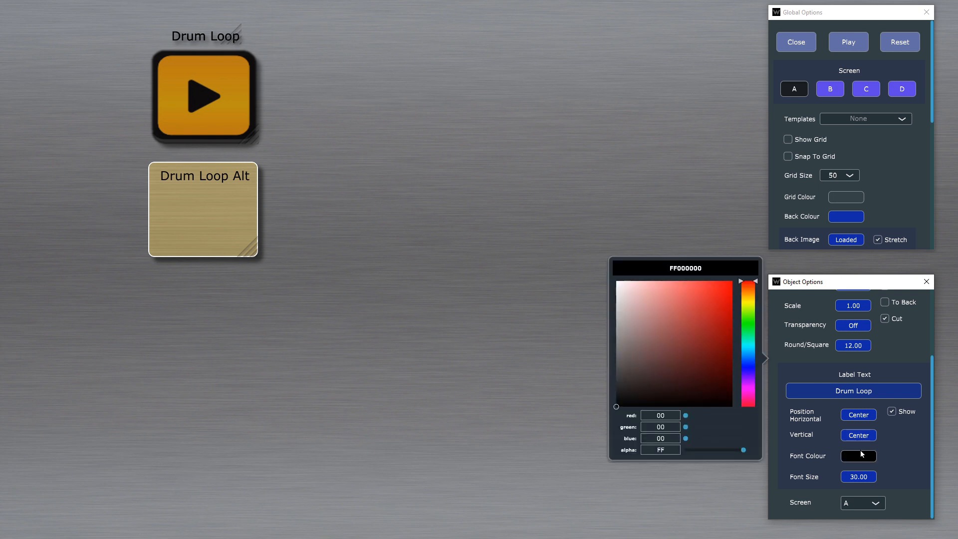
pyautogui.moveTo(654, 314); pyautogui.dragTo(555, 223)
pyautogui.click(466, 163)
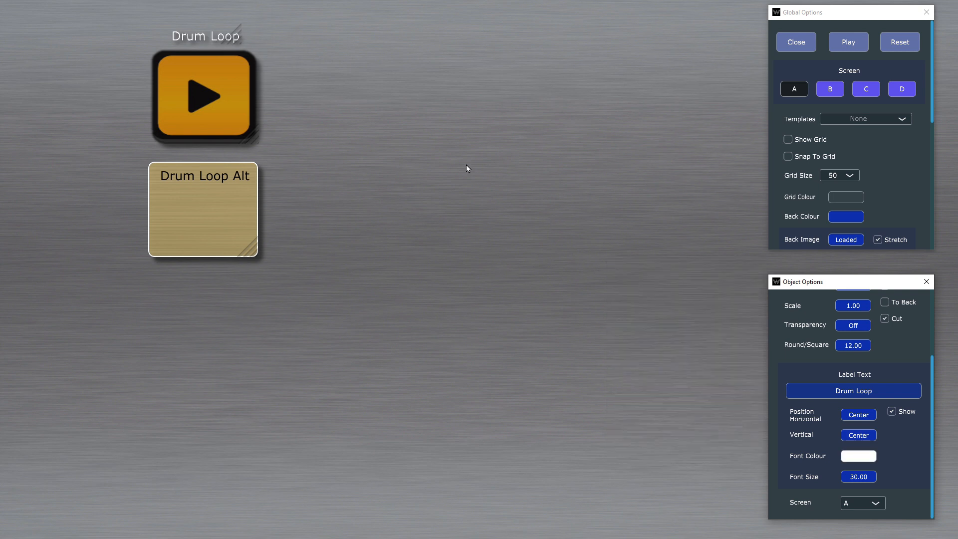
pyautogui.rightClick(465, 164)
pyautogui.click(486, 161)
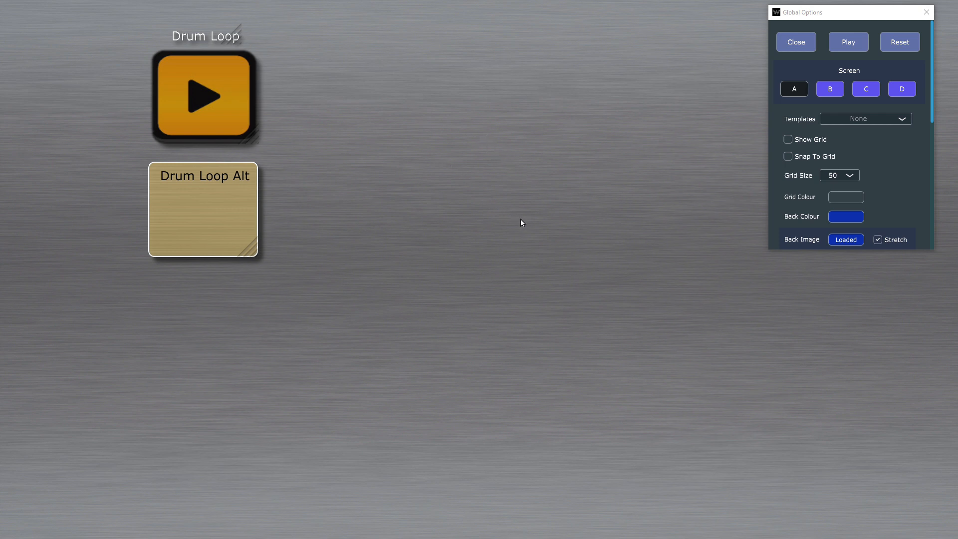
# Step: Examine the settings of the orange drum loop object and its label, toggling the label text's Show option off and on
pyautogui.click(226, 36)
pyautogui.scroll(-10, 837, 379)
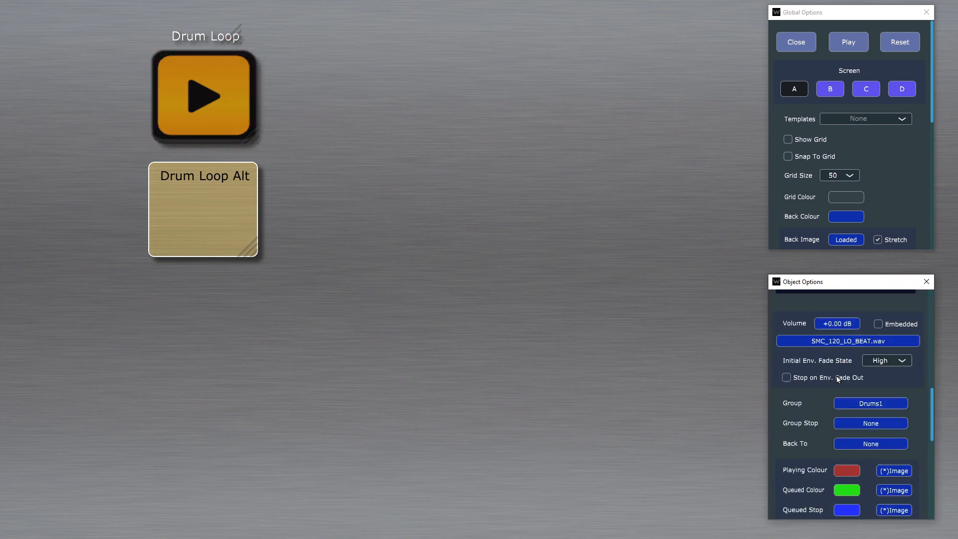
pyautogui.scroll(-1, 838, 379)
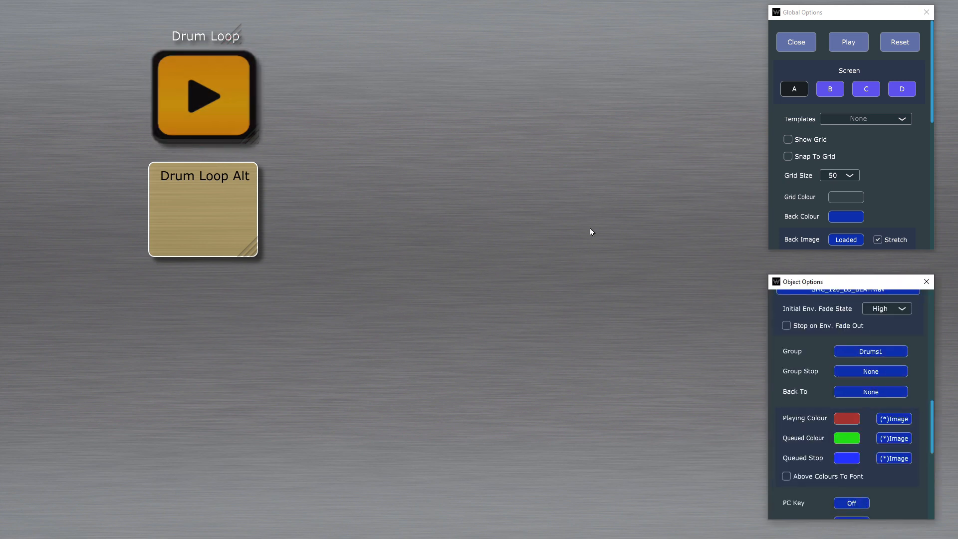
pyautogui.click(231, 29)
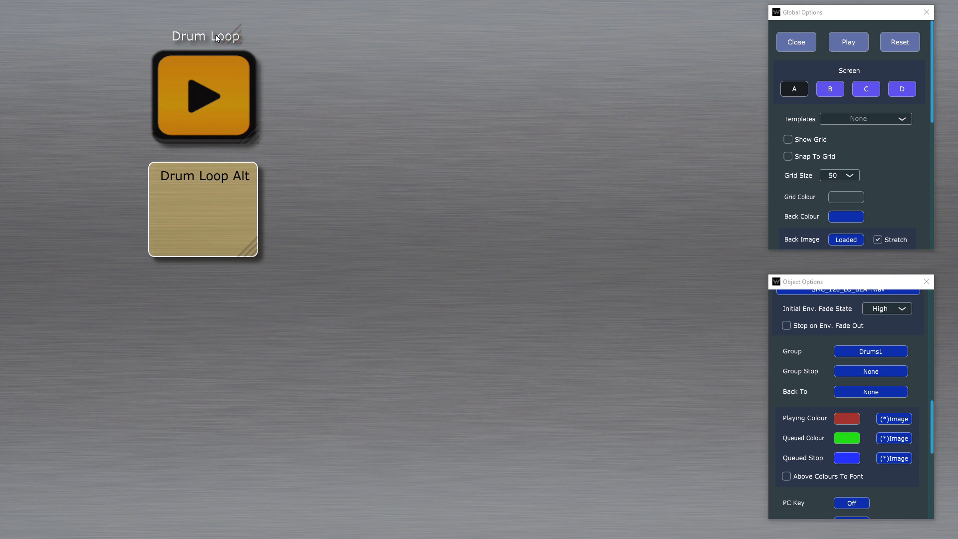
pyautogui.click(217, 39)
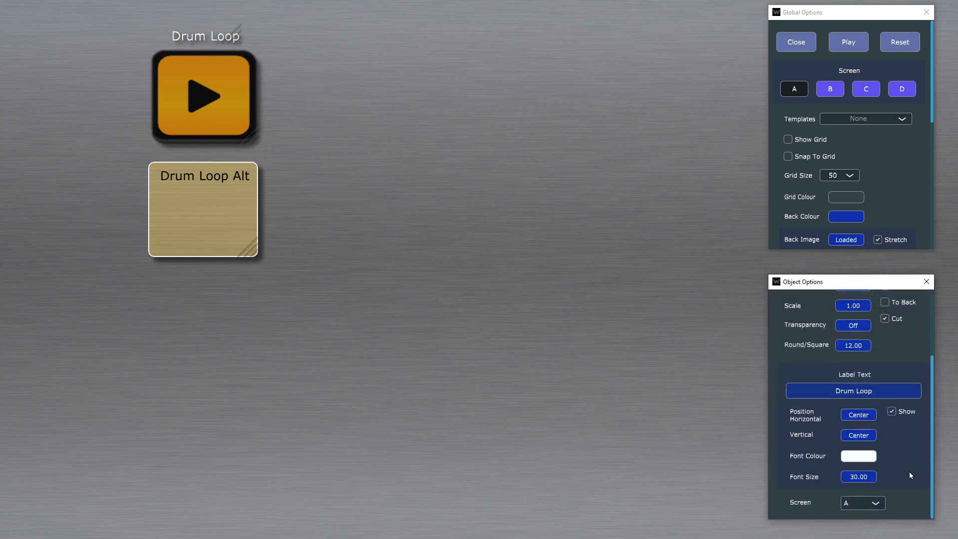
pyautogui.scroll(2, 908, 475)
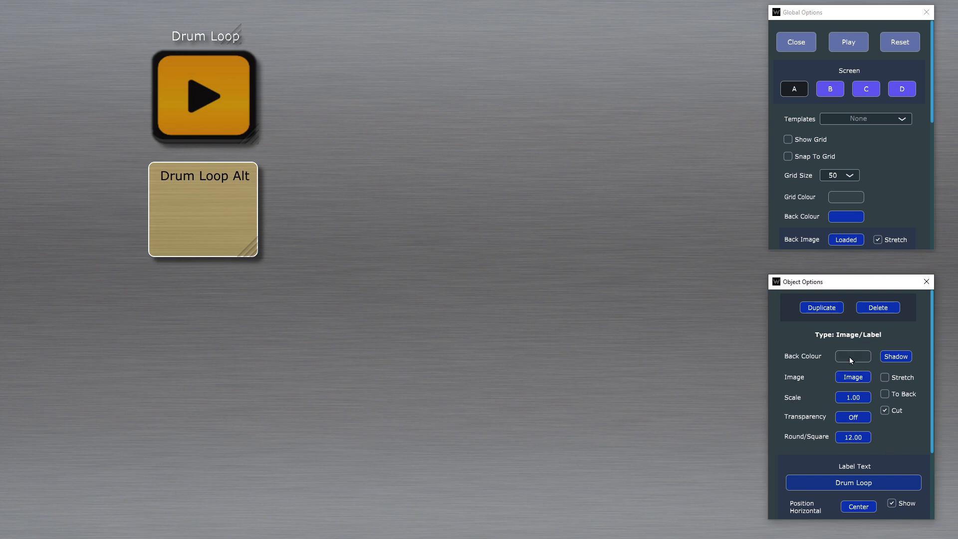
pyautogui.scroll(-2, 870, 444)
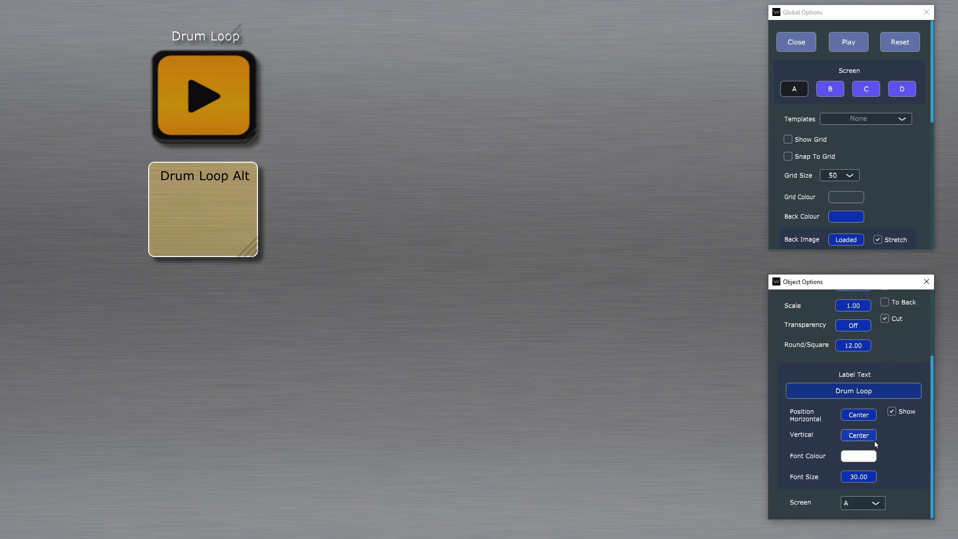
pyautogui.click(893, 411)
pyautogui.click(893, 411)
# Step: Add an Action Button object, enlarge it and place it below the Drum Loop Alt object
pyautogui.rightClick(369, 170)
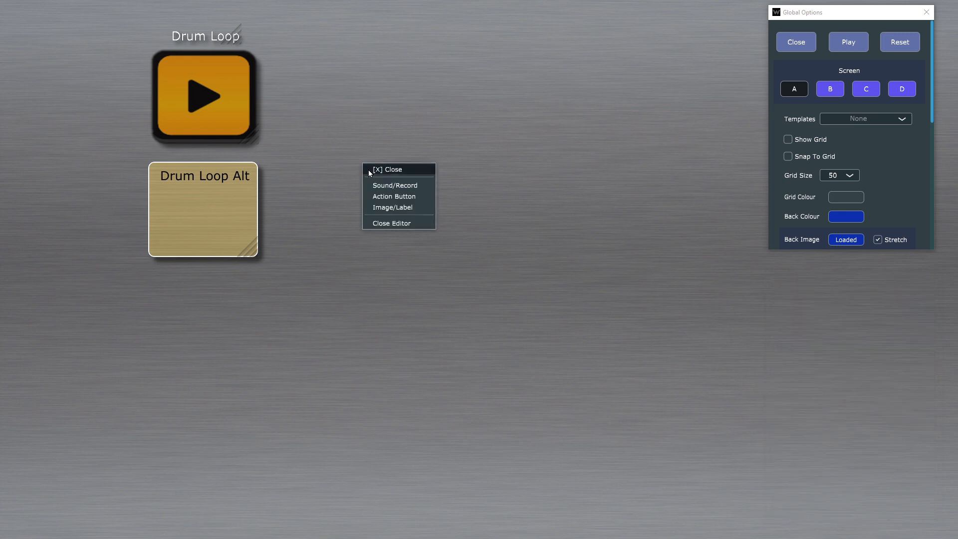
pyautogui.click(413, 196)
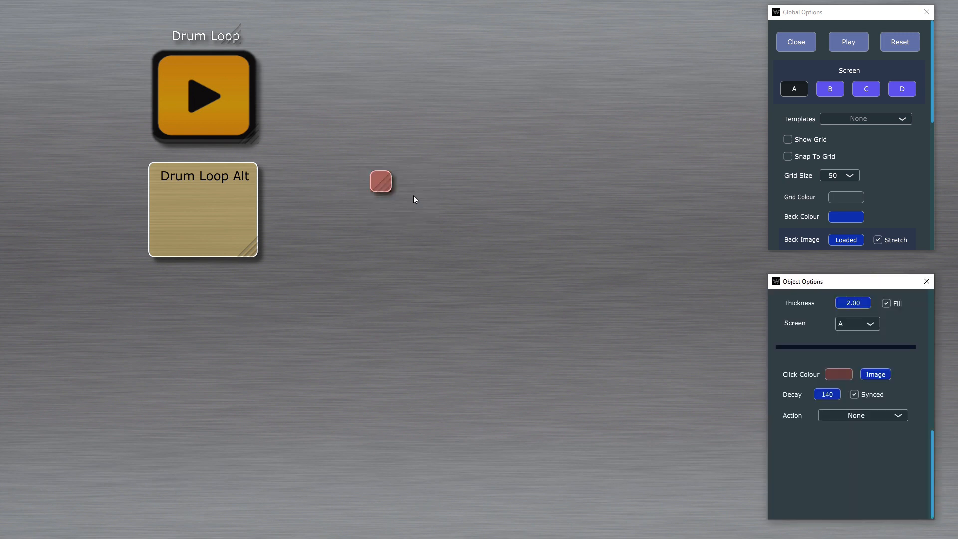
pyautogui.moveTo(418, 219); pyautogui.dragTo(222, 373)
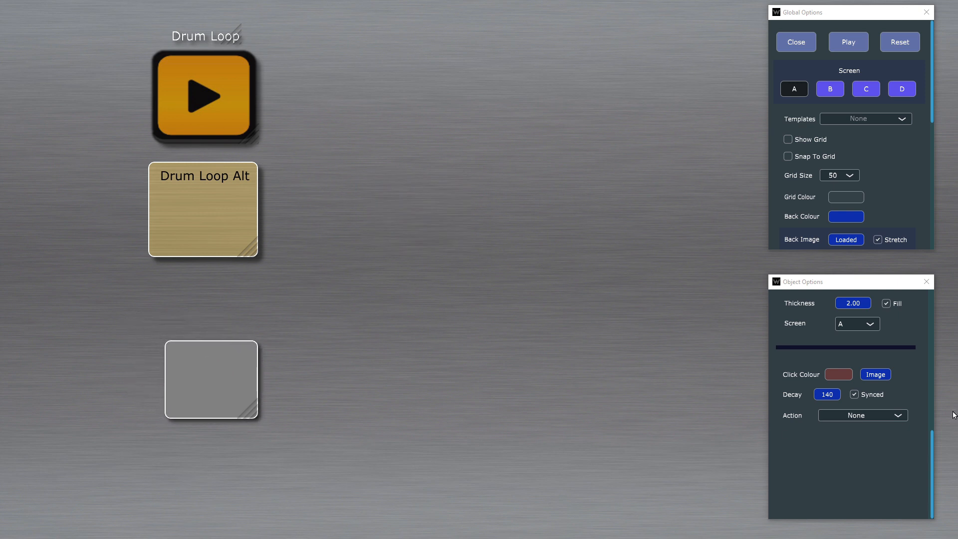
# Step: Set the new action button's click decay to 800 and turn off its Synced option
pyautogui.click(834, 394)
pyautogui.write('800')
pyautogui.press('Return')
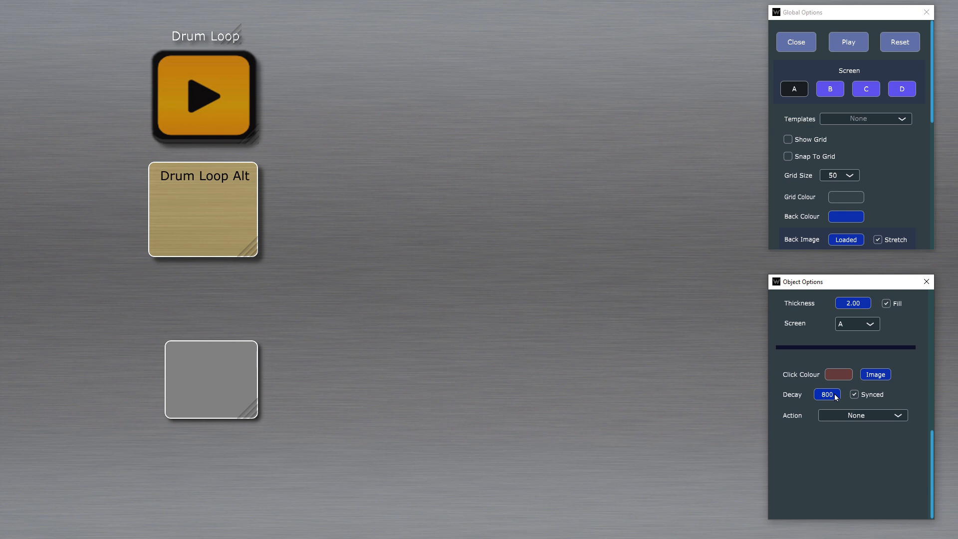
pyautogui.click(201, 375)
pyautogui.click(869, 394)
# Step: Try the Panic action and the Multi Starter action on the new action button
pyautogui.click(872, 414)
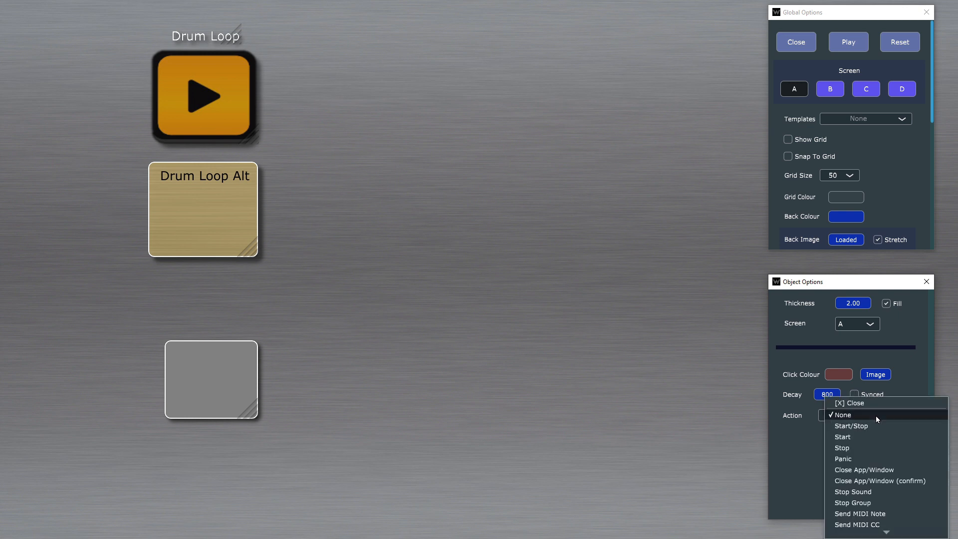
pyautogui.click(881, 460)
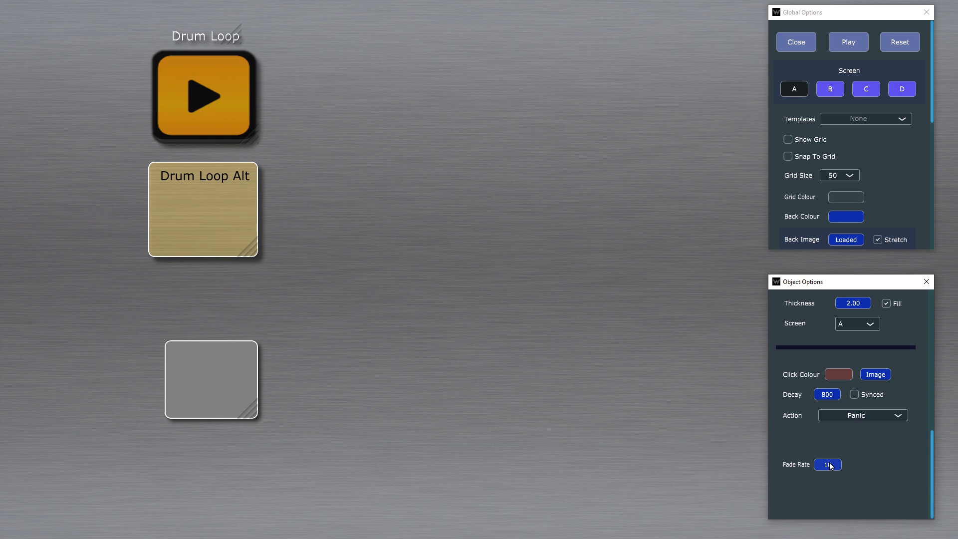
pyautogui.click(888, 419)
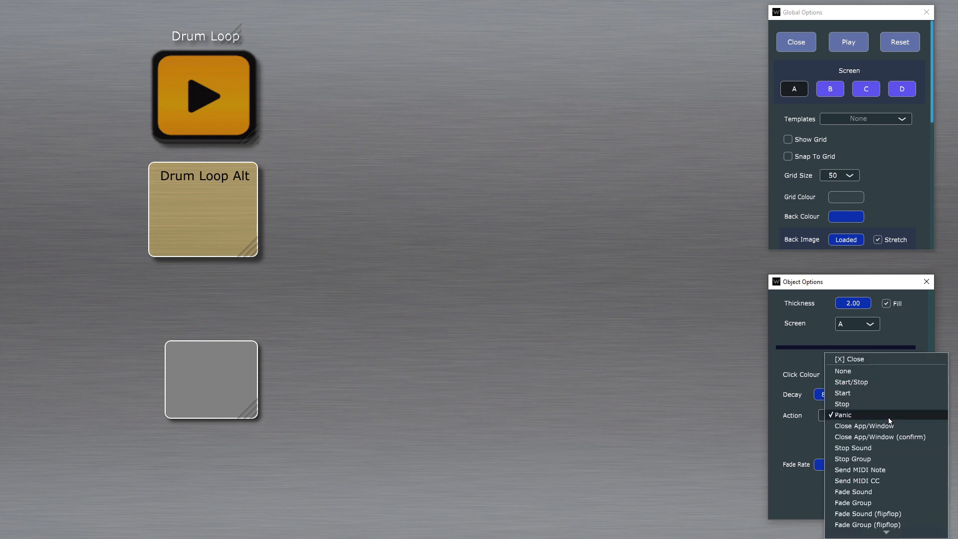
pyautogui.click(889, 420)
pyautogui.click(889, 417)
pyautogui.scroll(-5, 905, 466)
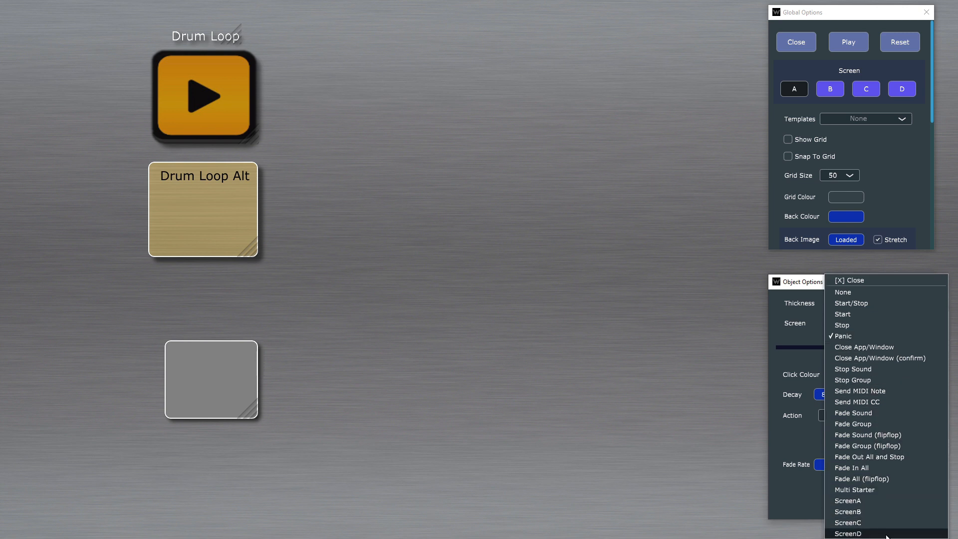
pyautogui.click(893, 491)
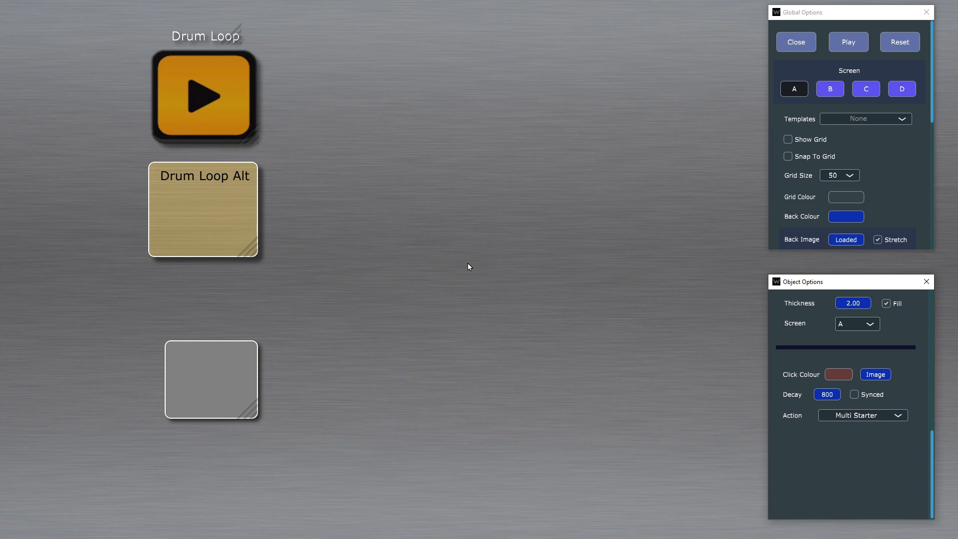
# Step: Set the action button's action to Fade In All and the project's initial envelope to Low
pyautogui.click(890, 417)
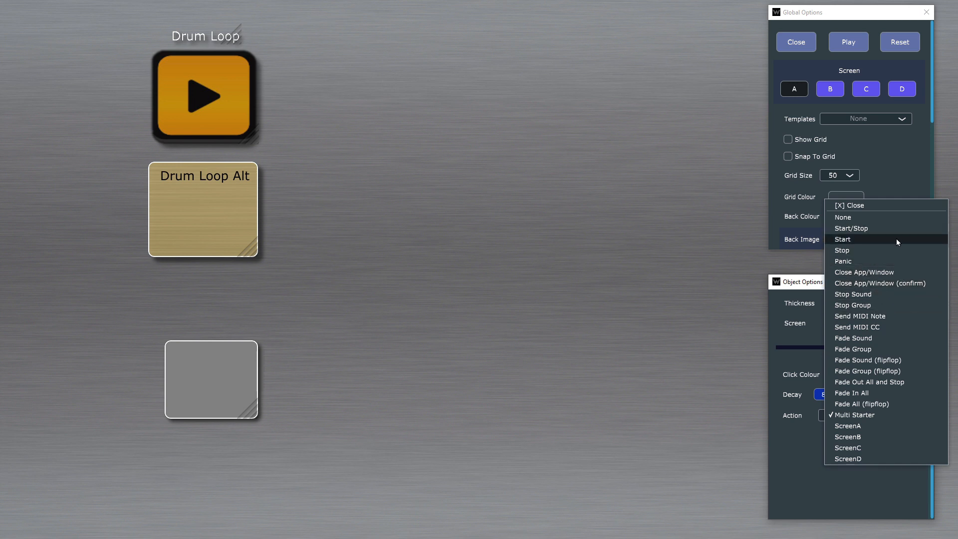
pyautogui.click(901, 395)
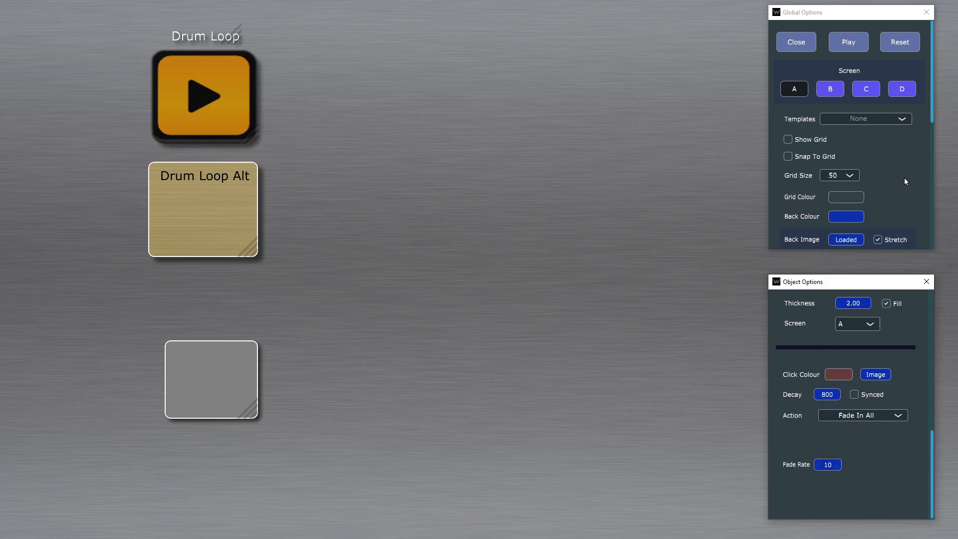
pyautogui.scroll(-3, 901, 160)
pyautogui.scroll(-3, 899, 155)
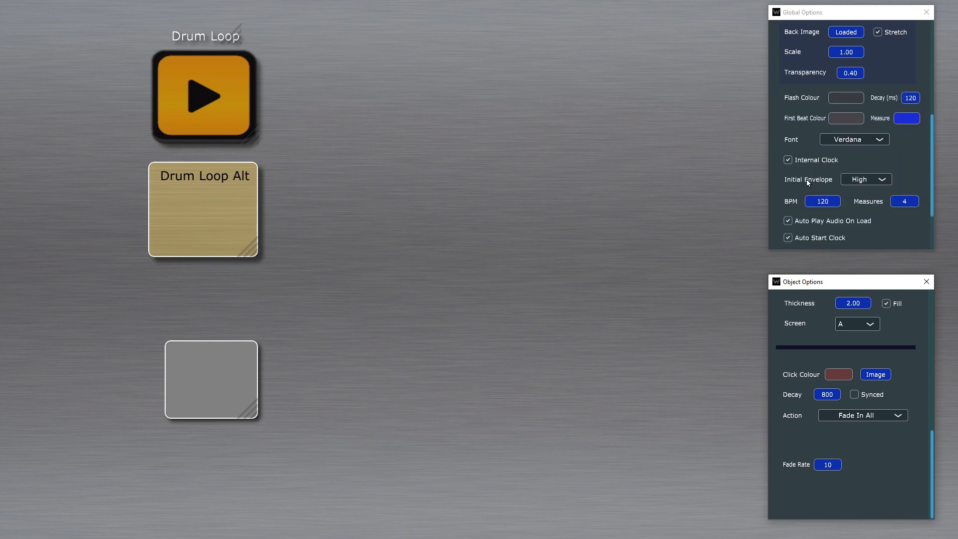
pyautogui.click(872, 178)
pyautogui.click(872, 198)
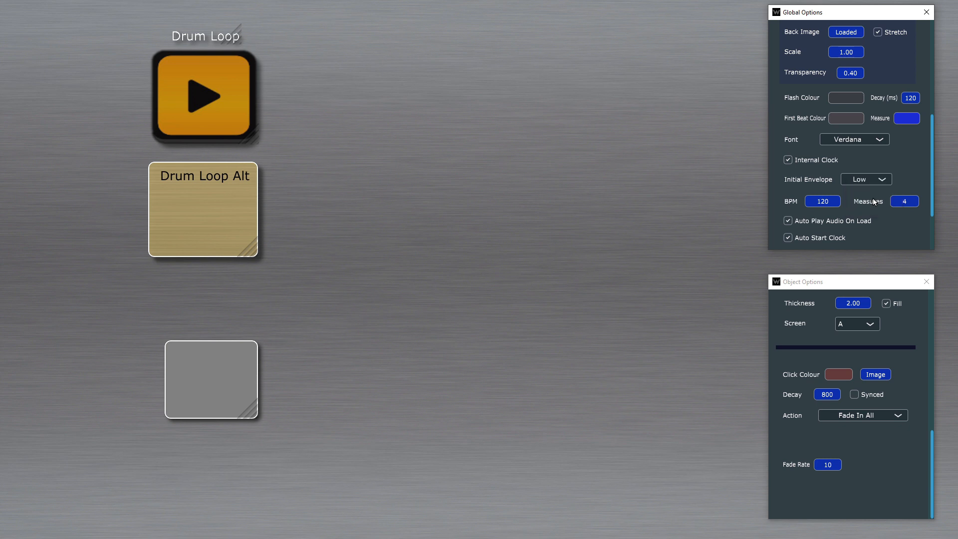
# Step: Set the action button's fade rate to 3000 ms
pyautogui.click(827, 468)
pyautogui.write('3000')
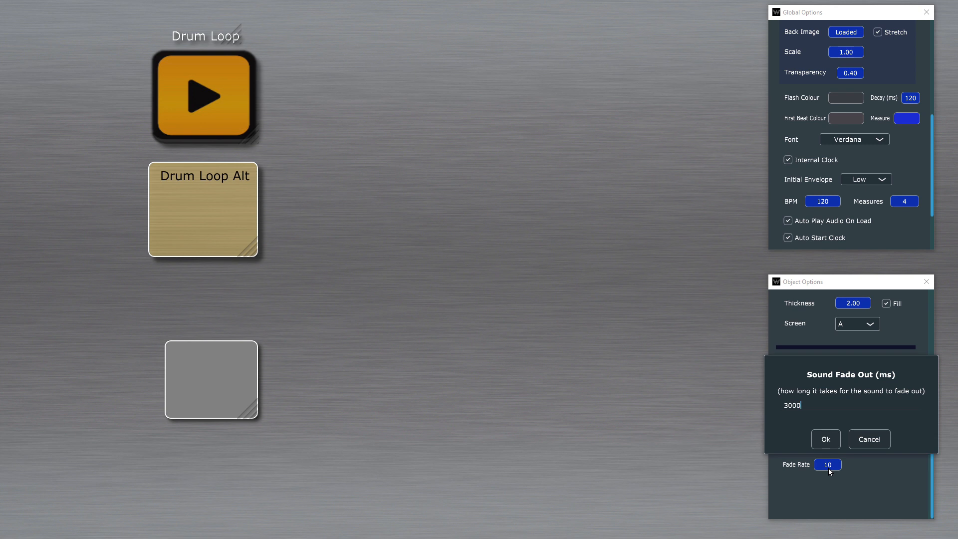
pyautogui.press('Return')
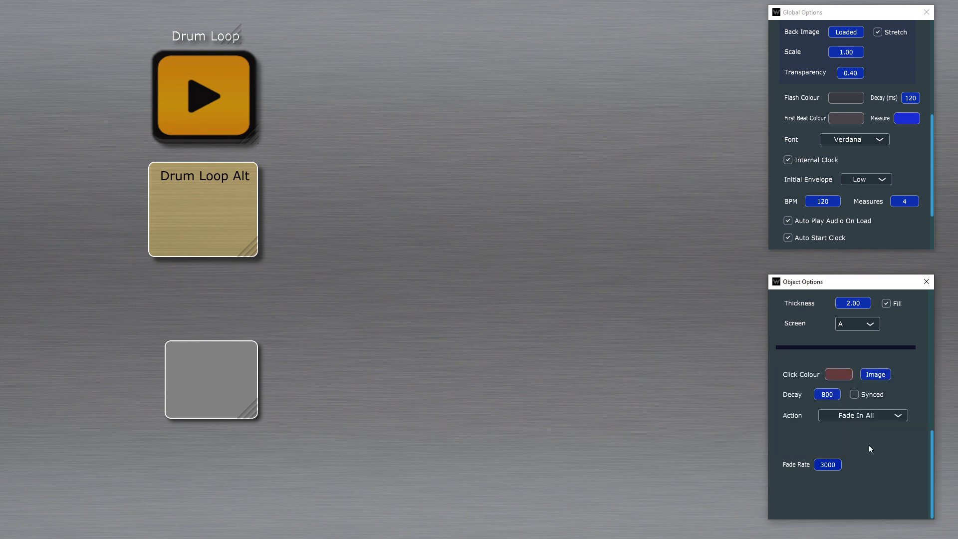
# Step: Test the Fade In All action in play mode by starting the Drum Loop and triggering the action button, and return to editing
pyautogui.press('Escape')
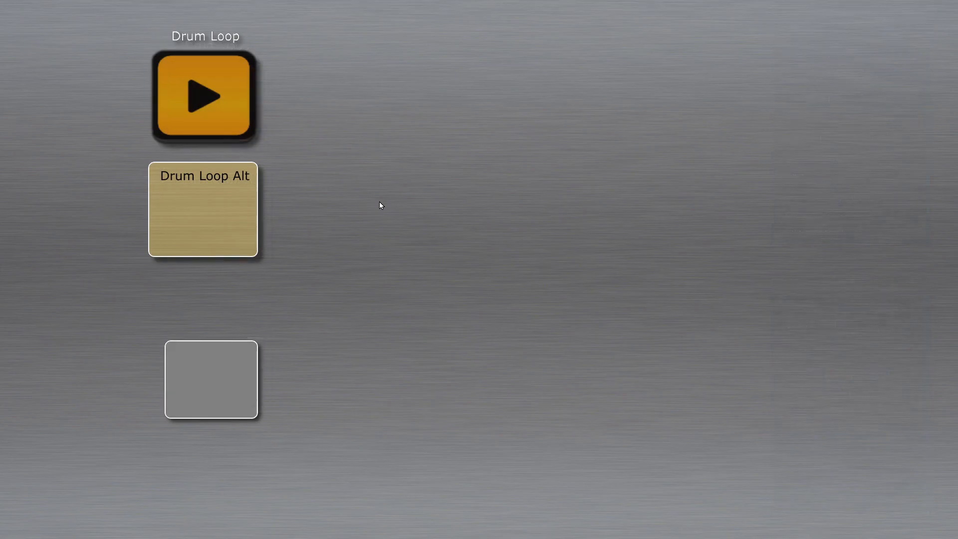
pyautogui.click(196, 102)
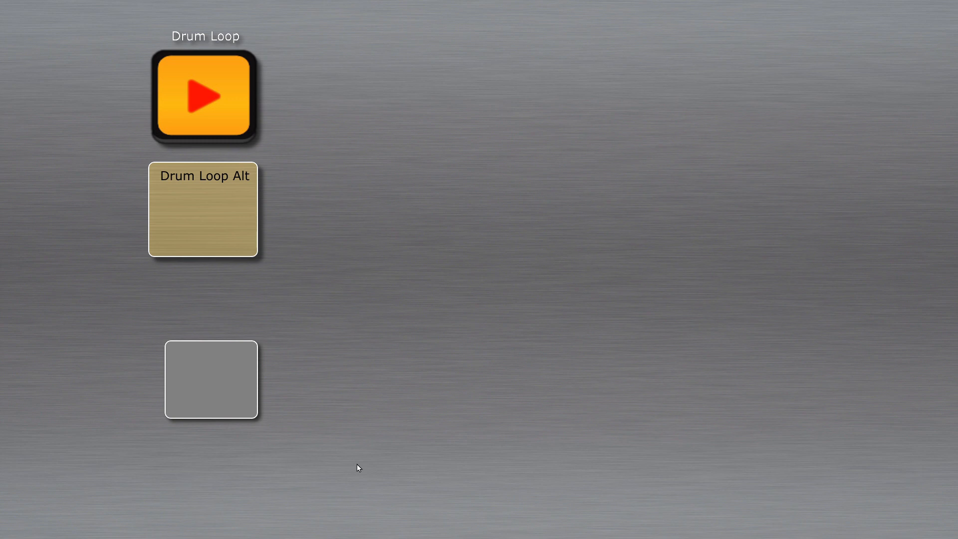
pyautogui.click(209, 374)
pyautogui.click(209, 373)
pyautogui.click(224, 371)
pyautogui.rightClick(247, 330)
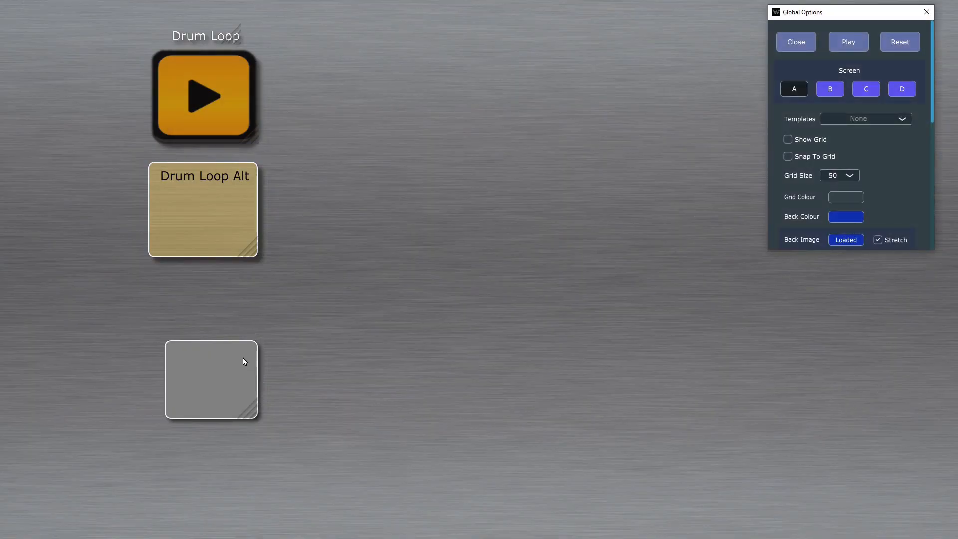
# Step: Change the grey action button's action to Fade All (flipflop)
pyautogui.rightClick(241, 355)
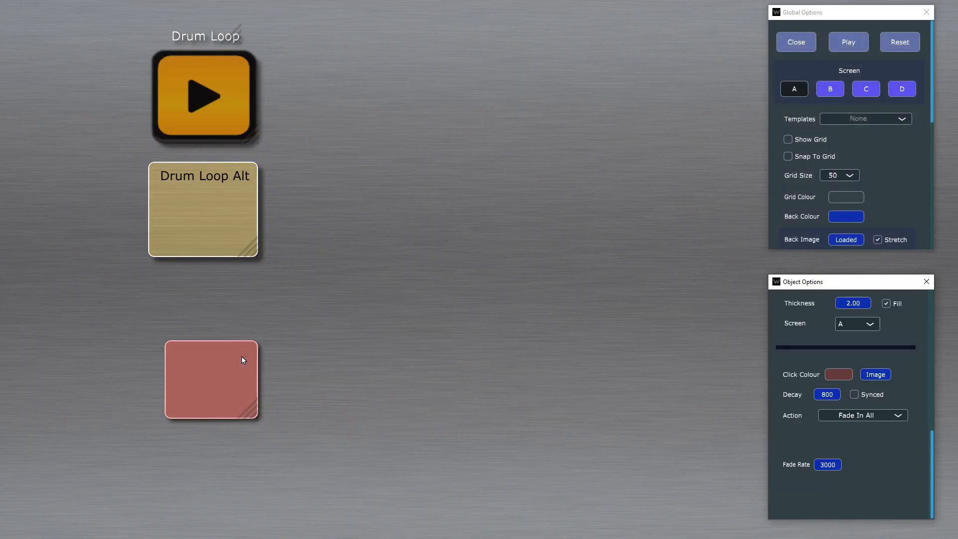
pyautogui.click(882, 419)
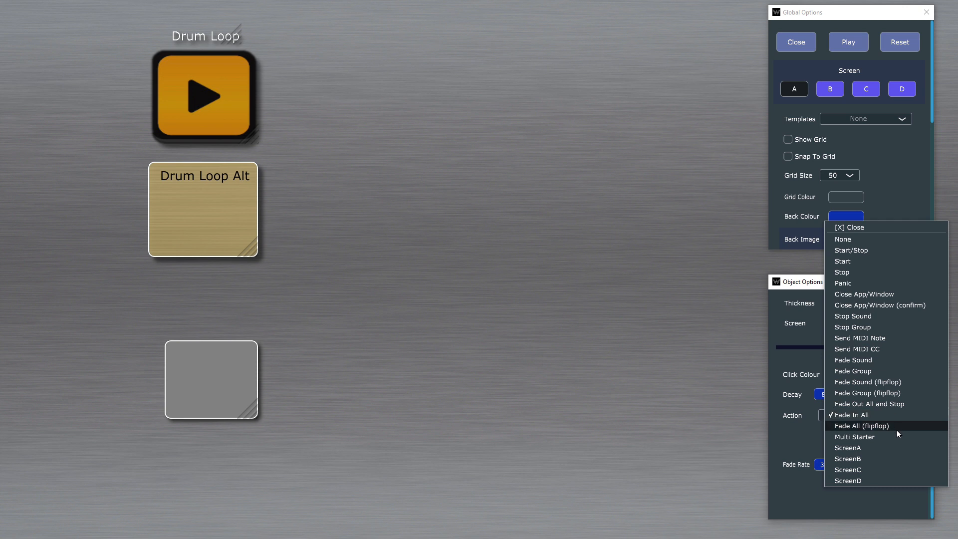
pyautogui.click(897, 427)
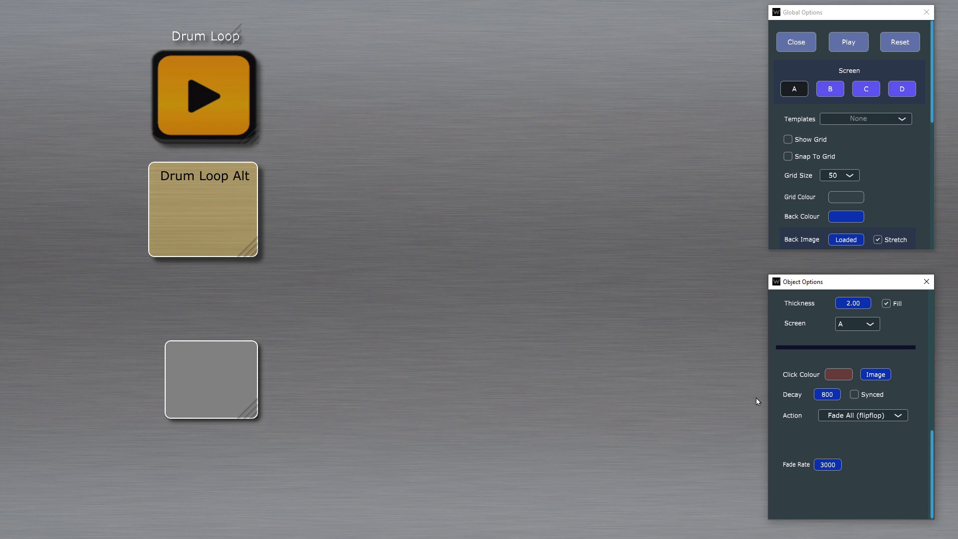
# Step: Test the flipflop fade in play mode with the Drum Loop running, and return to editing
pyautogui.rightClick(618, 369)
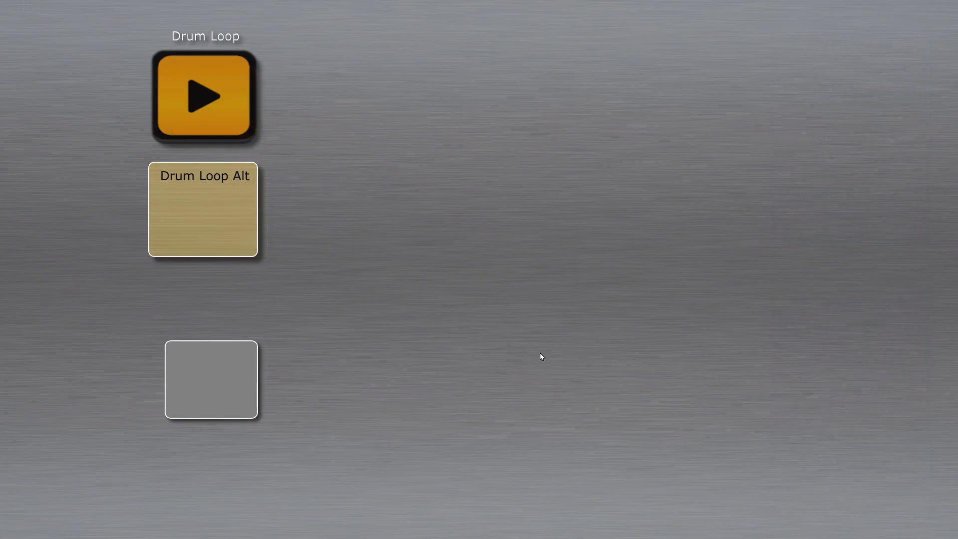
pyautogui.click(191, 93)
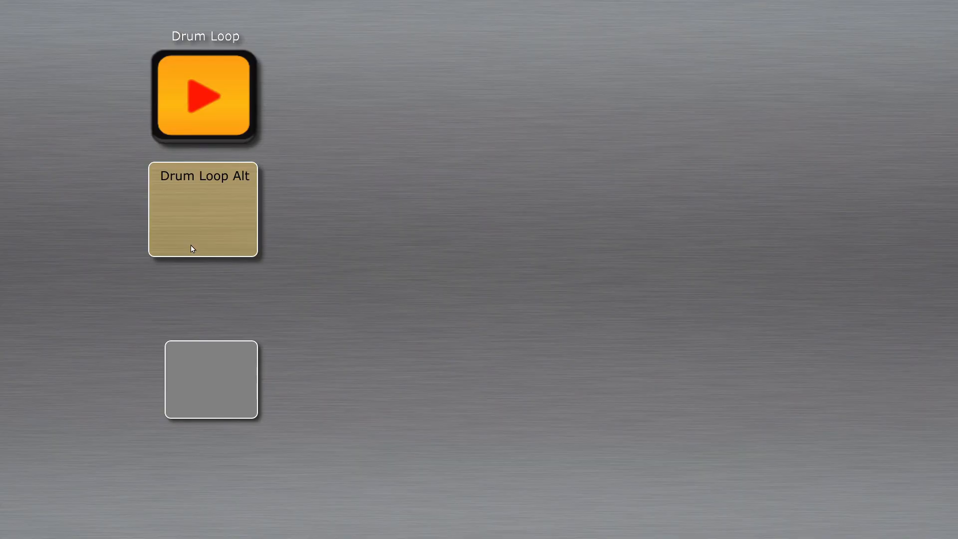
pyautogui.click(241, 397)
pyautogui.click(222, 366)
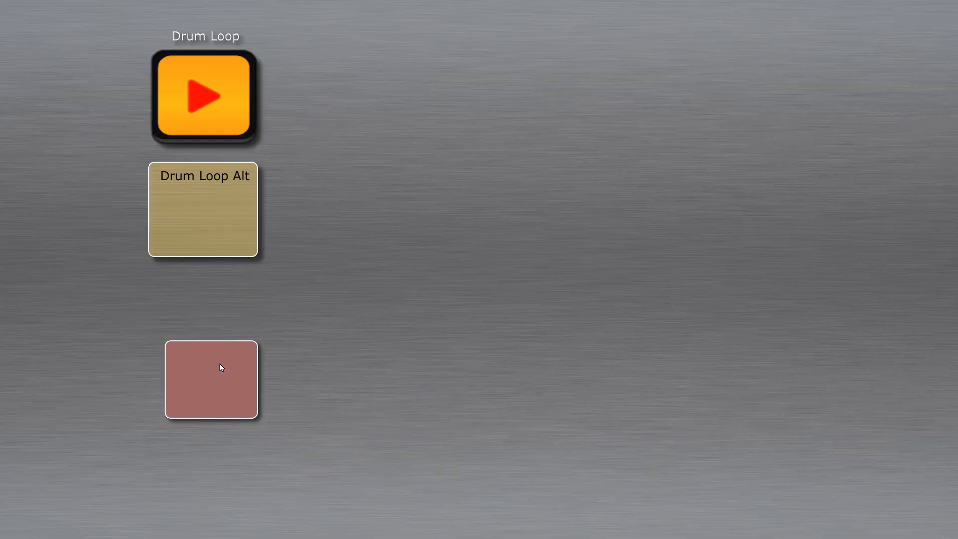
pyautogui.rightClick(509, 357)
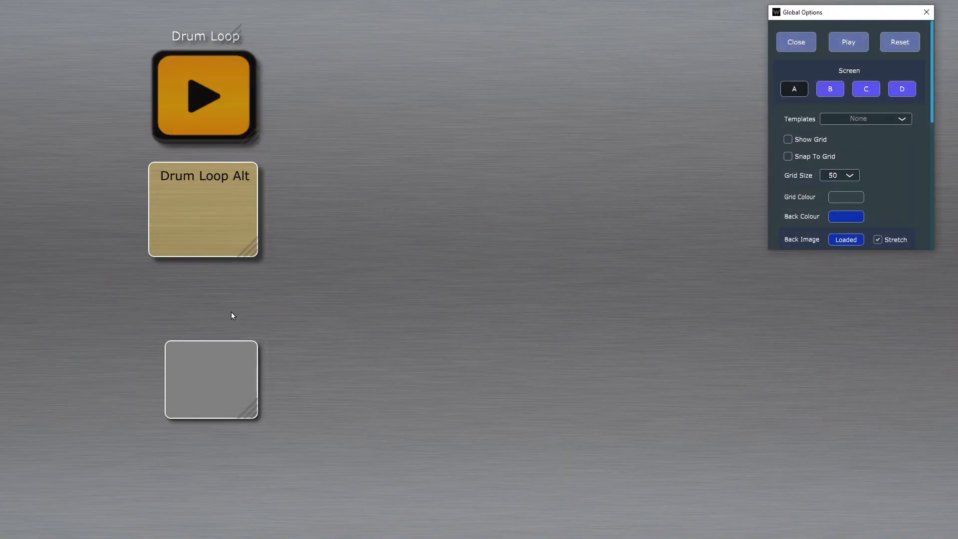
# Step: Set the action button's action to Fade Sound with Drum Loop as the target sound
pyautogui.click(223, 378)
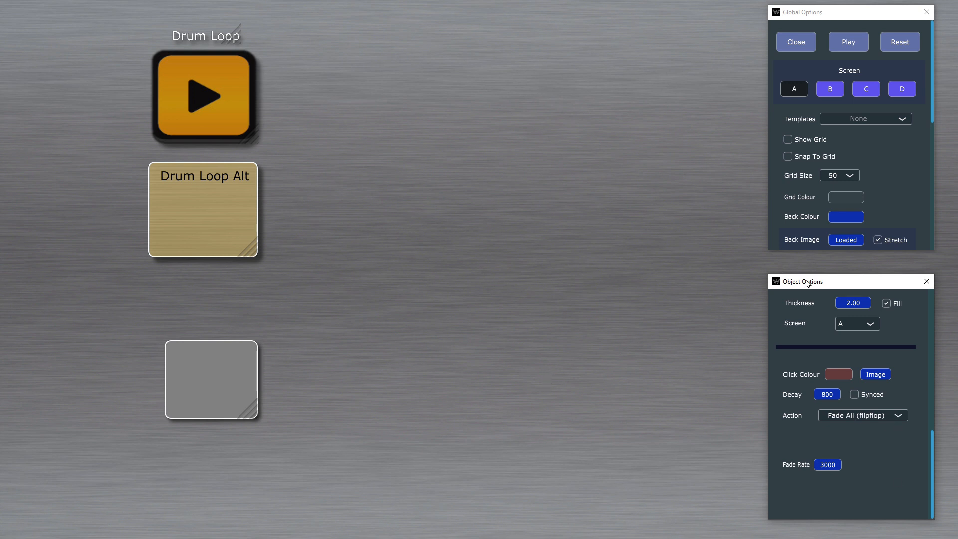
pyautogui.scroll(-4, 921, 170)
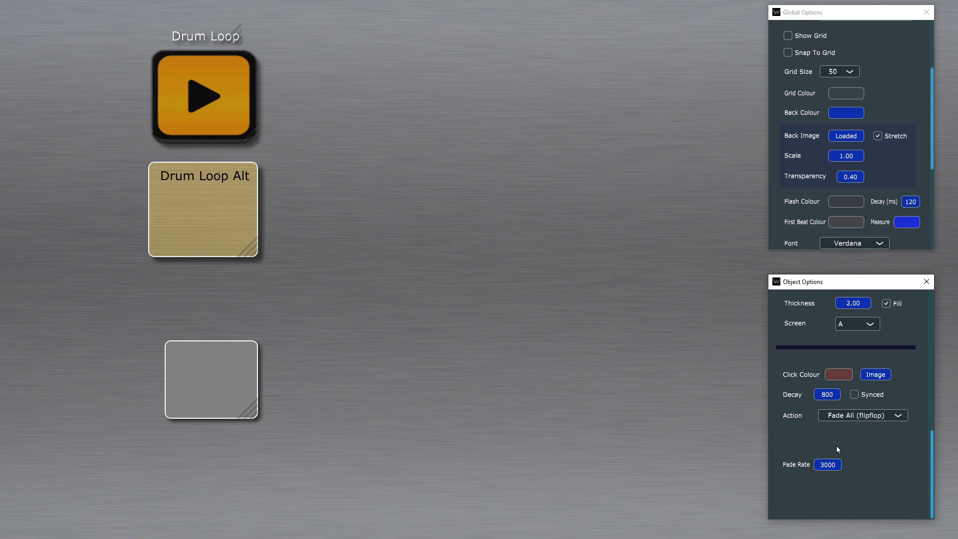
pyautogui.click(897, 423)
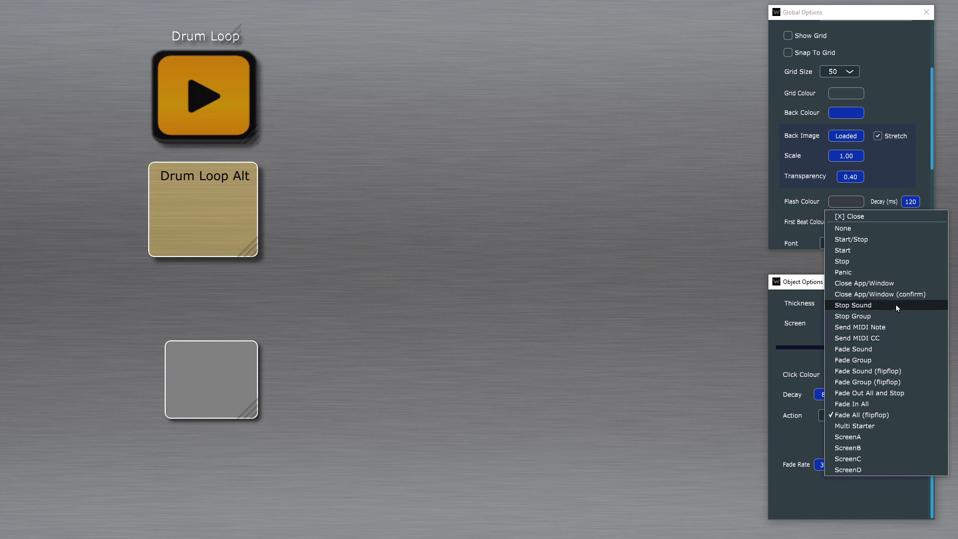
pyautogui.click(896, 352)
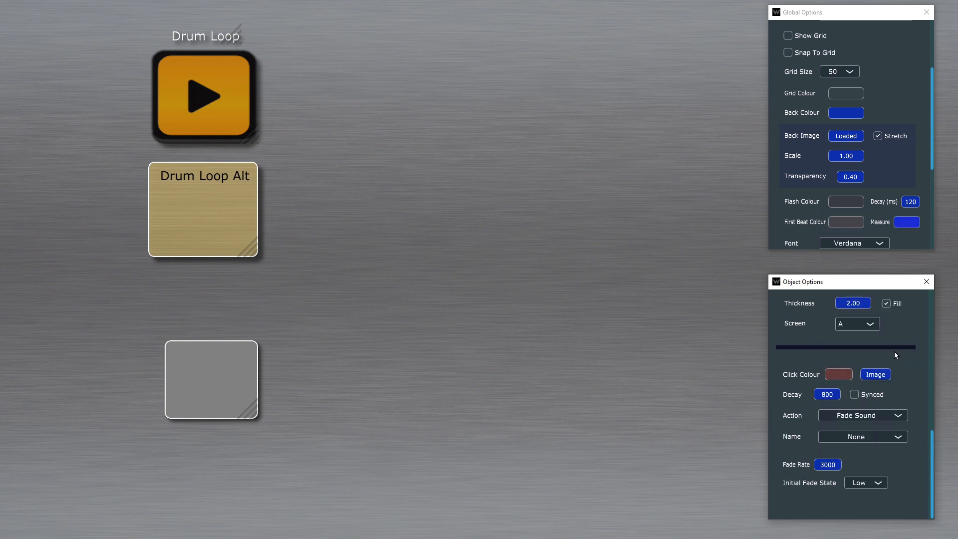
pyautogui.click(856, 440)
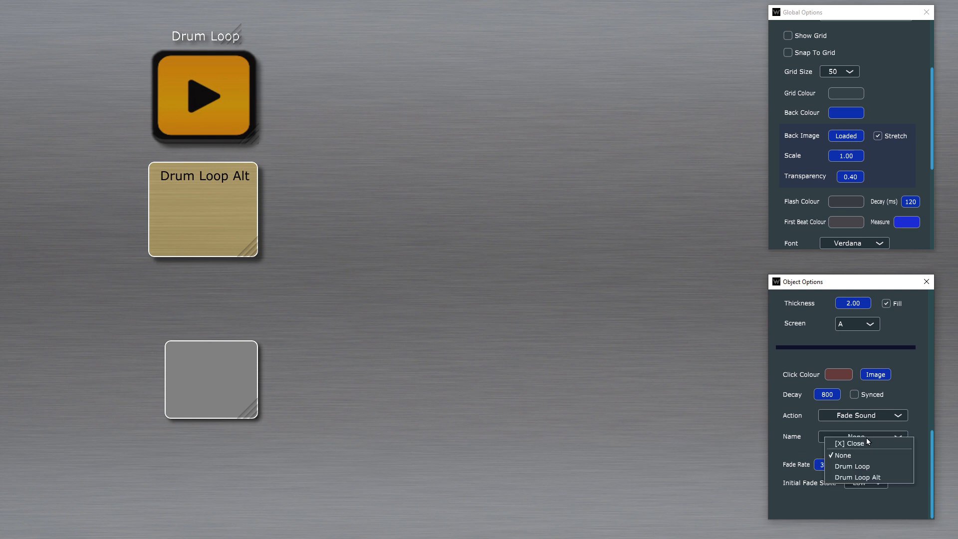
pyautogui.click(868, 467)
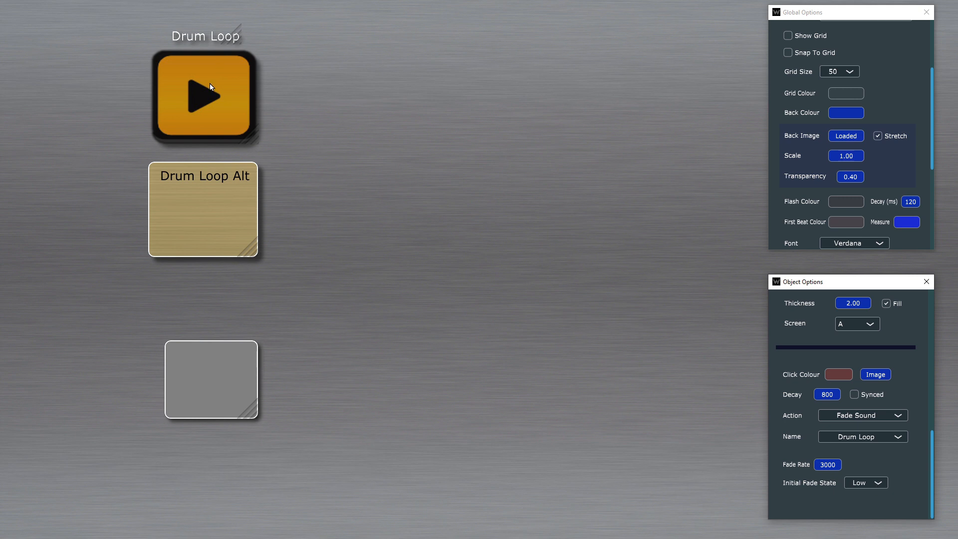
# Step: Set the orange Drum Loop object's initial envelope fade state to Low
pyautogui.click(215, 63)
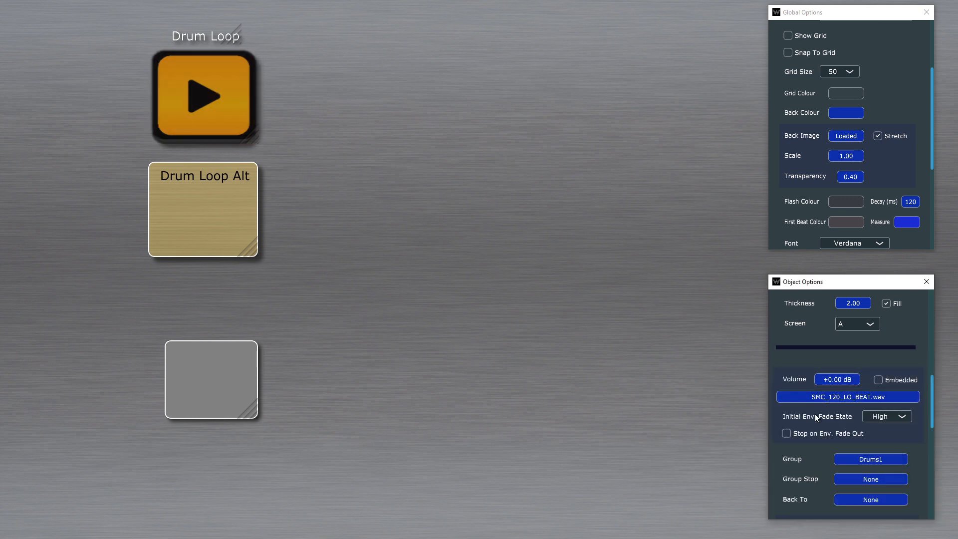
pyautogui.click(899, 417)
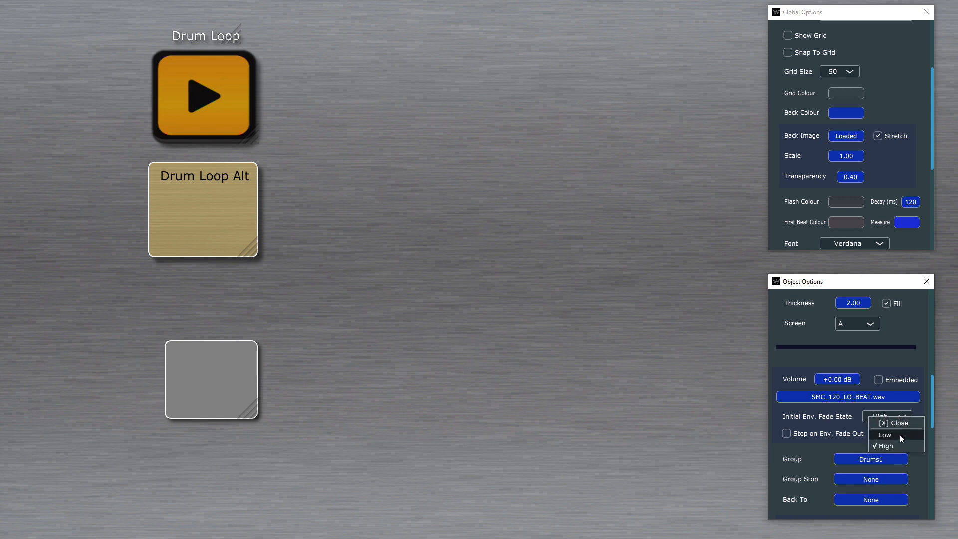
pyautogui.click(901, 436)
# Step: Test the Fade Sound action in play mode by starting the Drum Loop and triggering the action button, and return to editing
pyautogui.press('Escape')
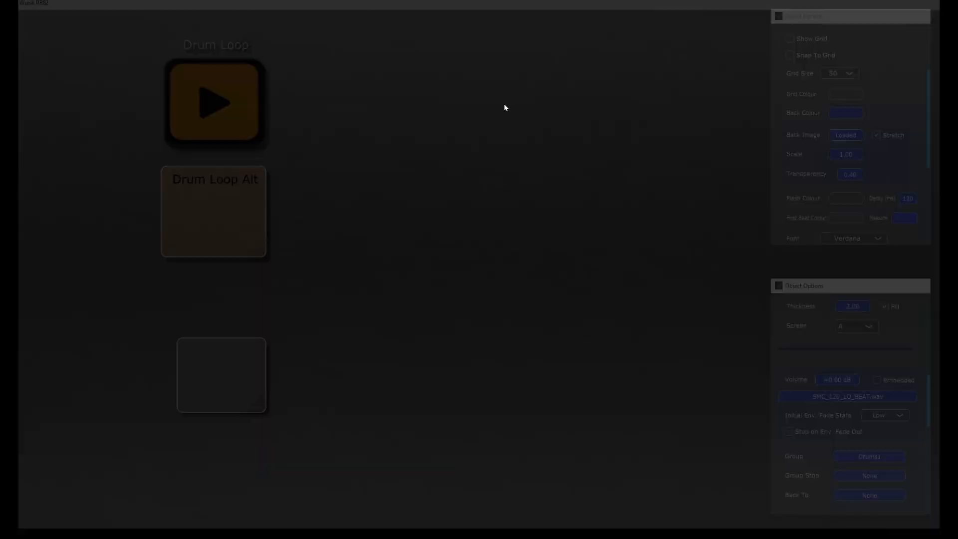
pyautogui.click(227, 107)
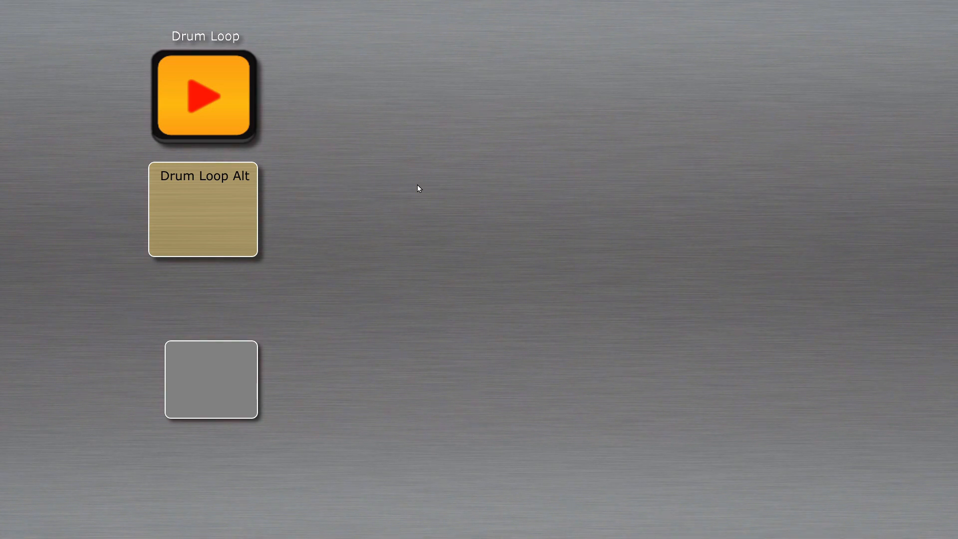
pyautogui.click(216, 380)
pyautogui.click(220, 381)
pyautogui.press('Escape')
# Step: Change the grey action button's action to Fade Sound (flipflop)
pyautogui.click(191, 94)
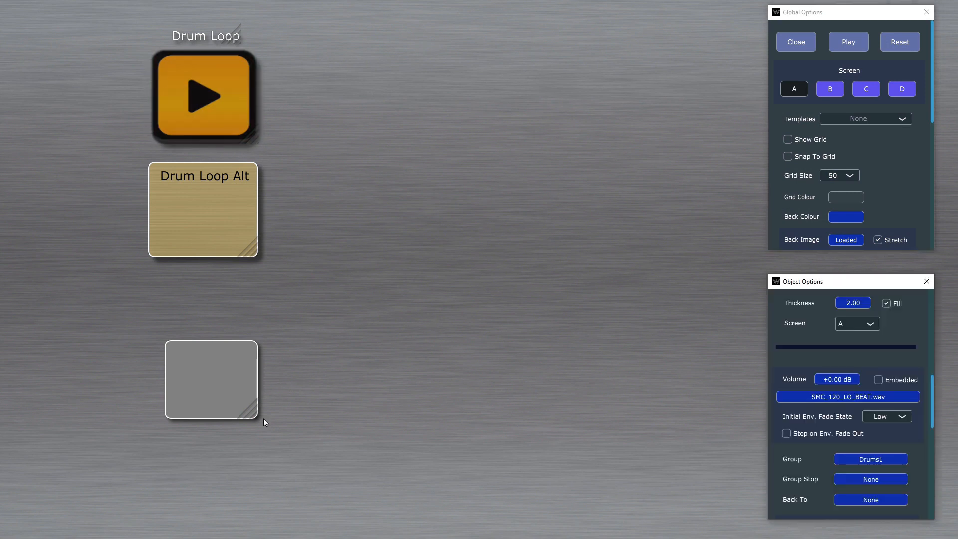
pyautogui.click(230, 399)
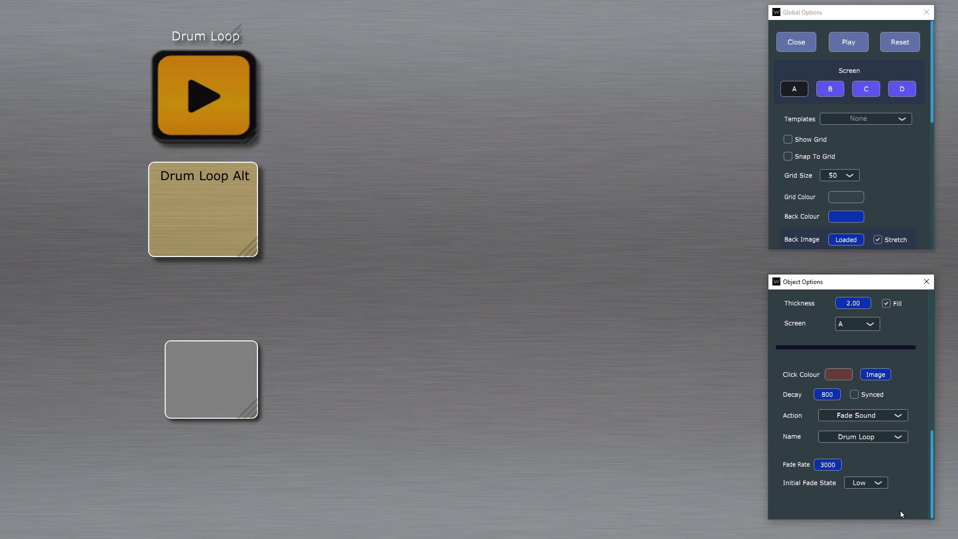
pyautogui.click(901, 415)
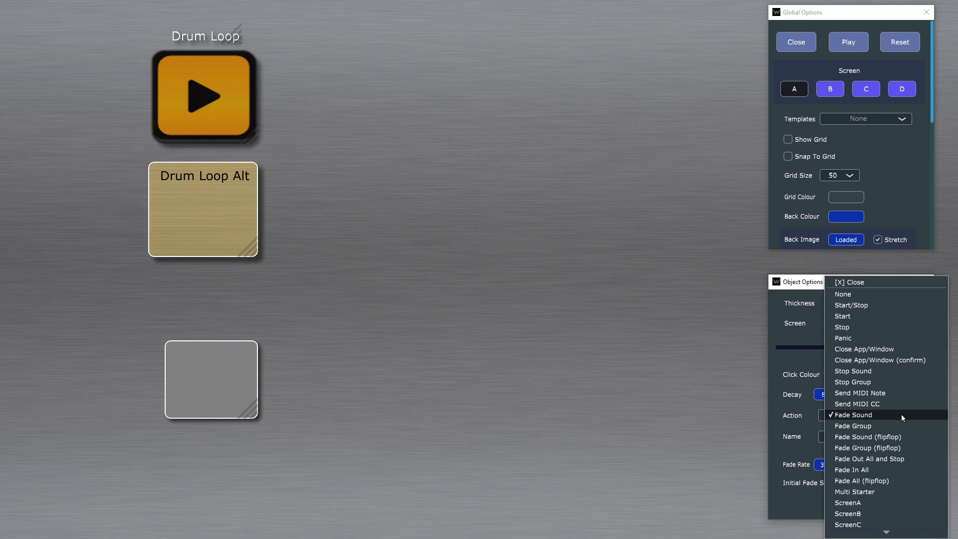
pyautogui.click(902, 415)
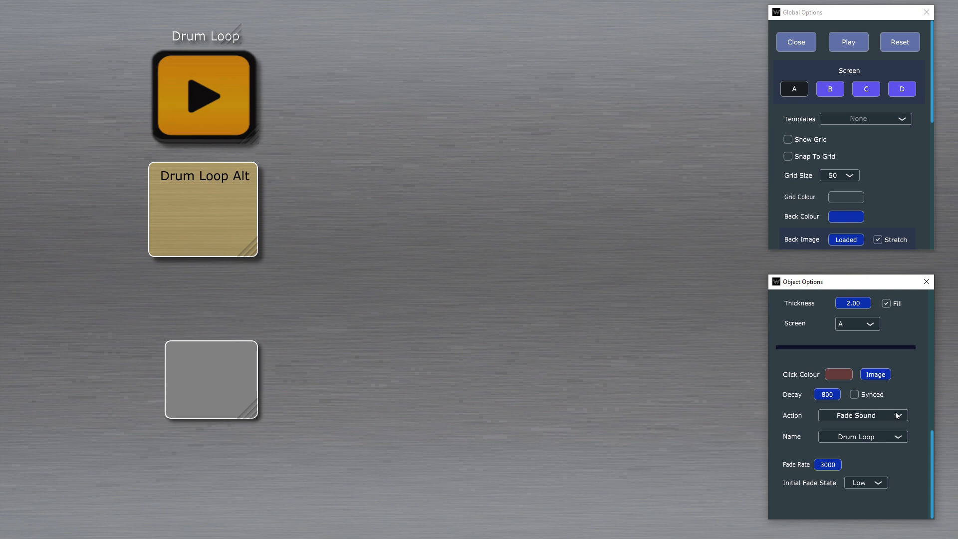
pyautogui.click(896, 415)
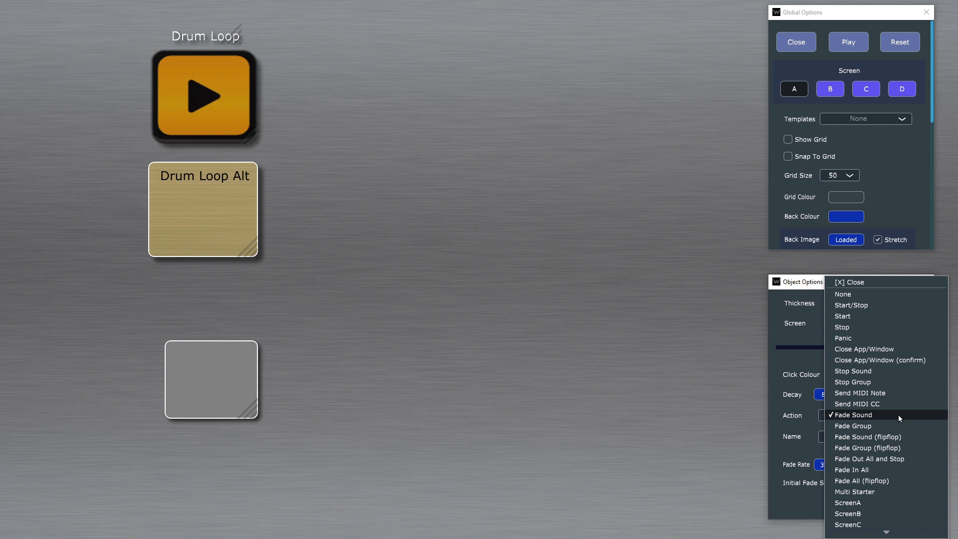
pyautogui.click(898, 437)
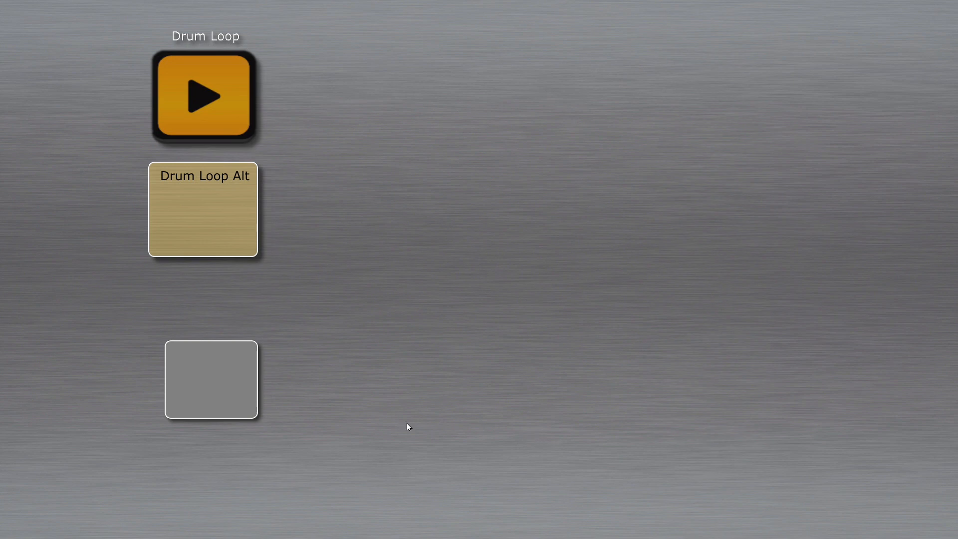
# Step: Try the flipflop fade on the running Drum Loop in play mode, and check the Drum Loop's and action button's settings in the editor
pyautogui.click(244, 63)
pyautogui.click(243, 369)
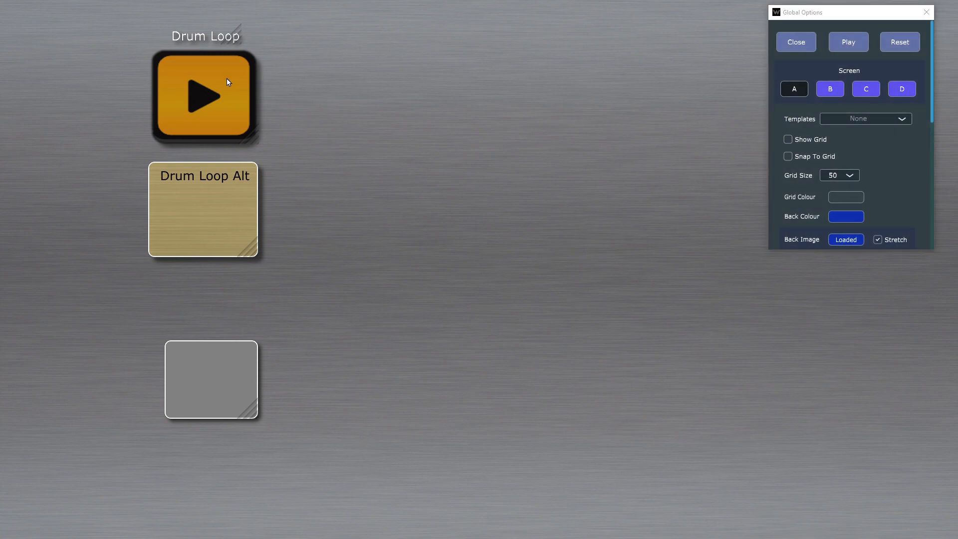
pyautogui.click(228, 81)
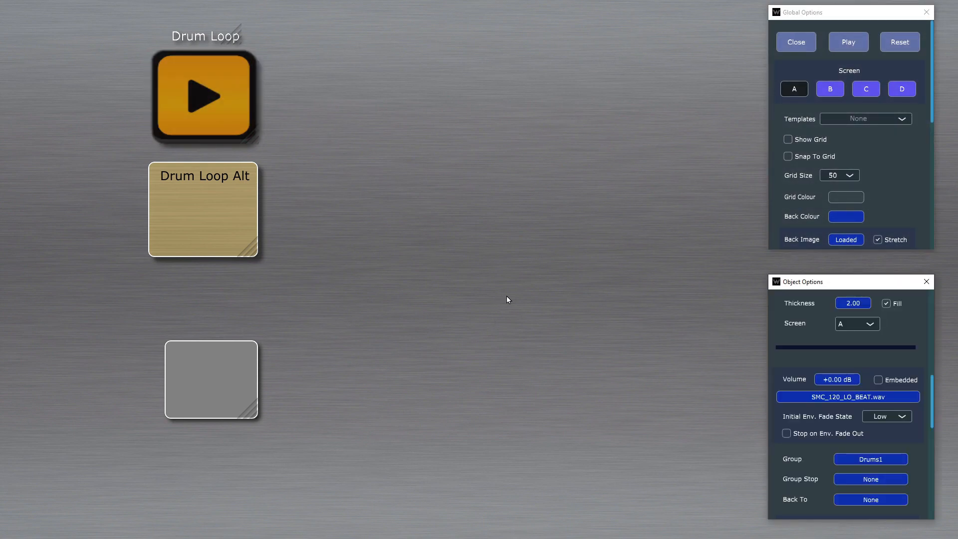
pyautogui.scroll(-3, 903, 442)
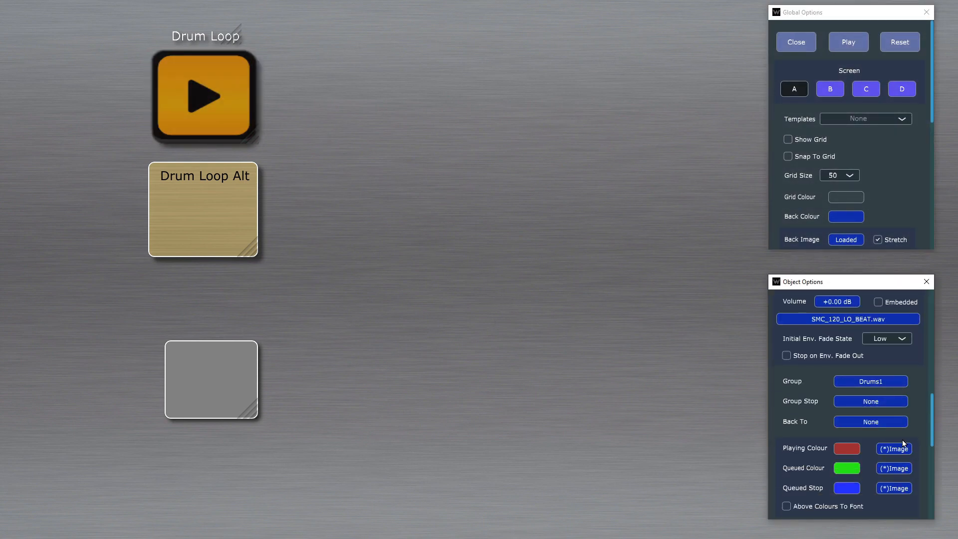
pyautogui.click(229, 396)
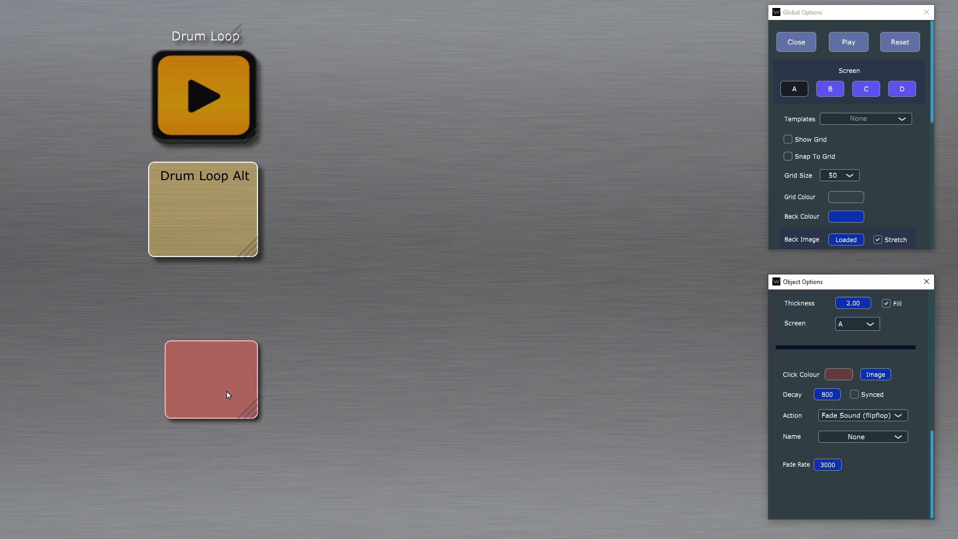
# Step: Set the project's global Initial Envelope to High
pyautogui.scroll(-5, 873, 173)
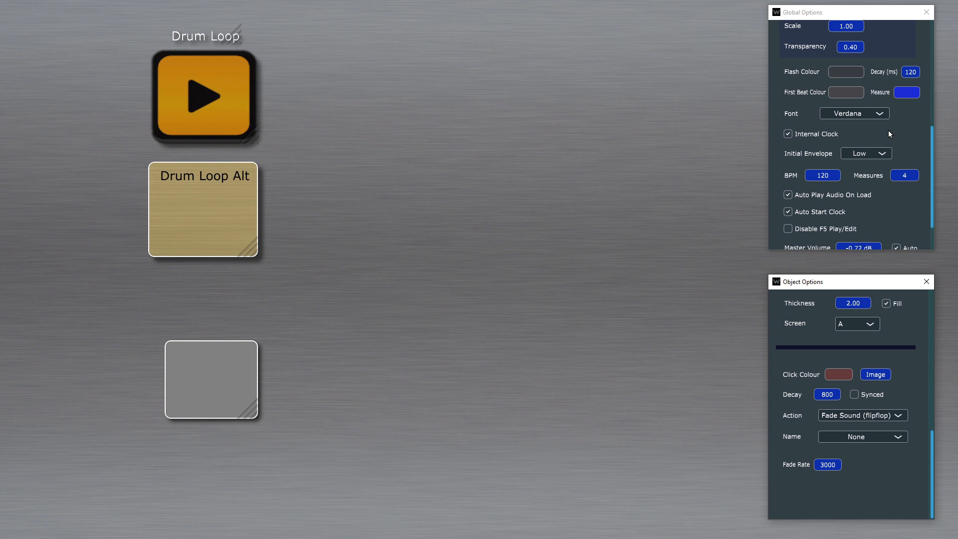
pyautogui.click(876, 155)
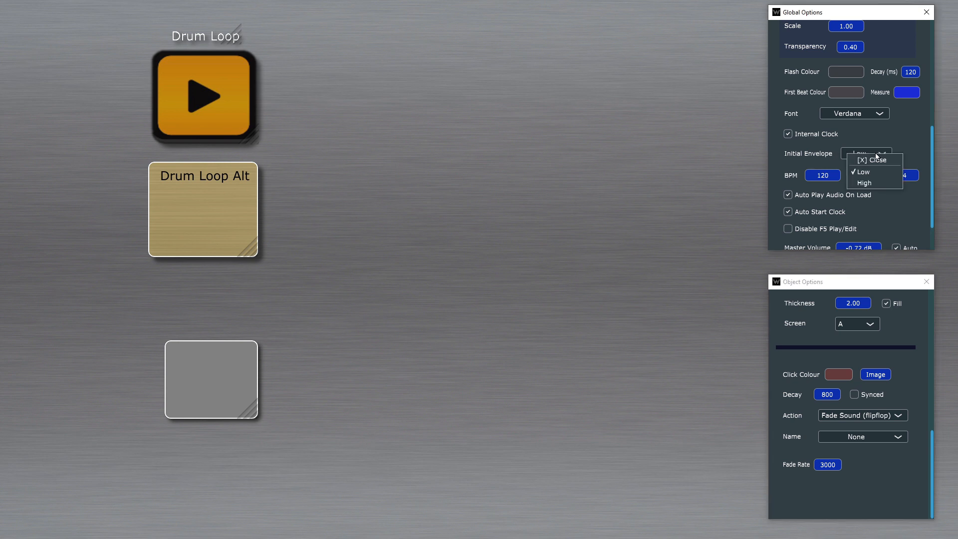
pyautogui.click(888, 183)
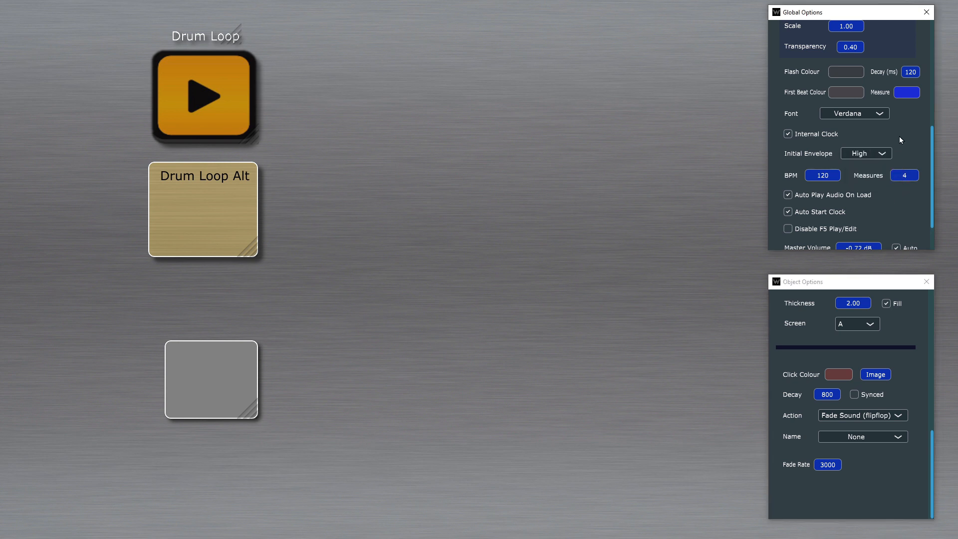
# Step: Test the action button in play mode with the Drum Loop running and the High initial envelope, and return to editing
pyautogui.press('F5')
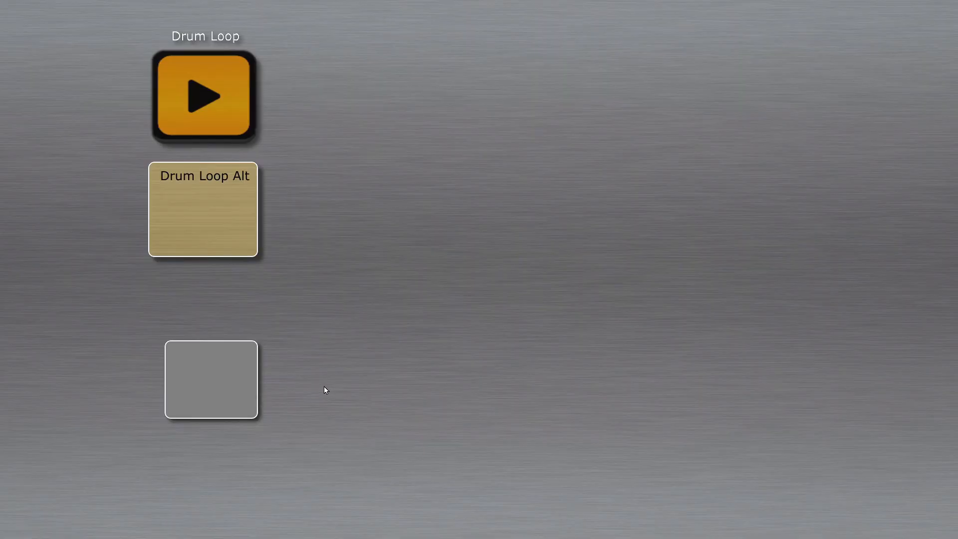
pyautogui.click(216, 131)
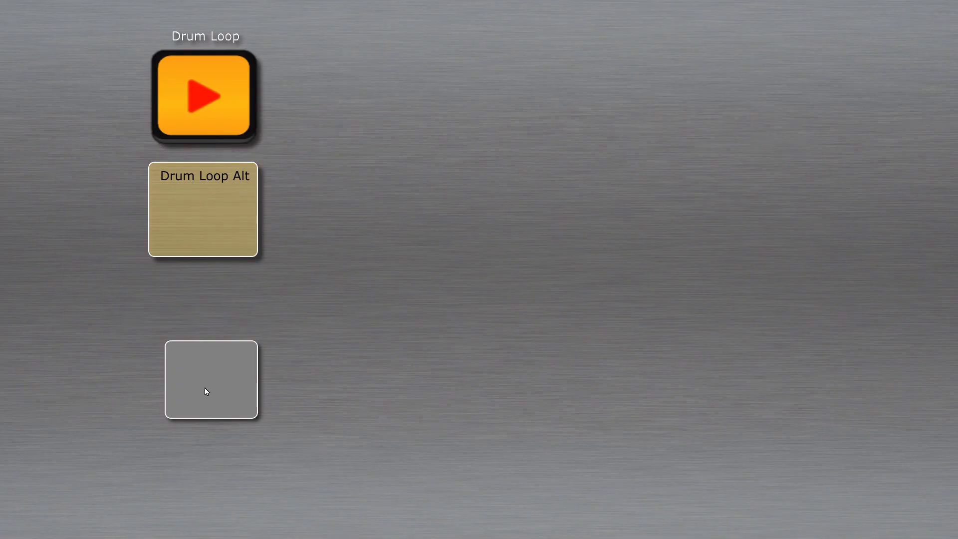
pyautogui.click(211, 355)
pyautogui.click(217, 359)
pyautogui.rightClick(204, 373)
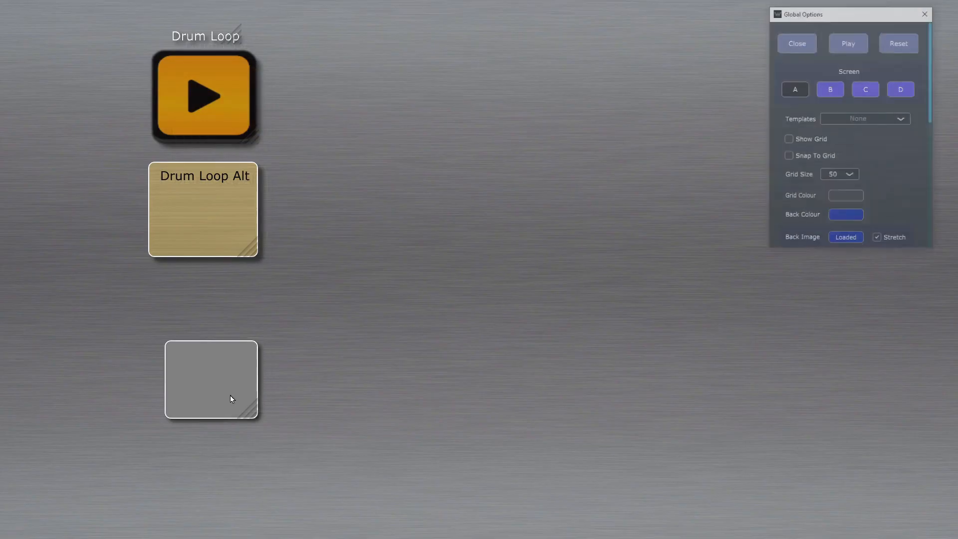
# Step: Set the action button's target sound to Drum Loop and check the project's Initial Envelope setting
pyautogui.click(238, 381)
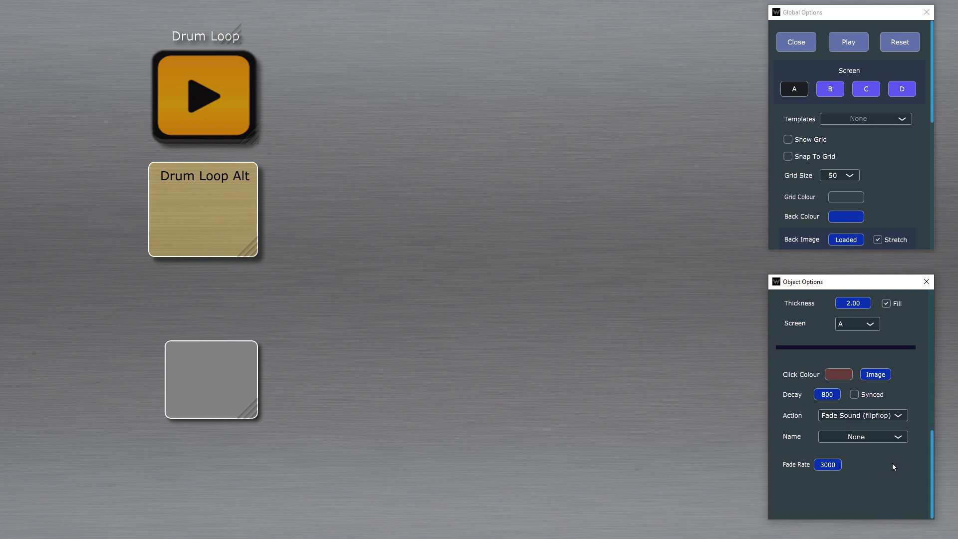
pyautogui.click(880, 441)
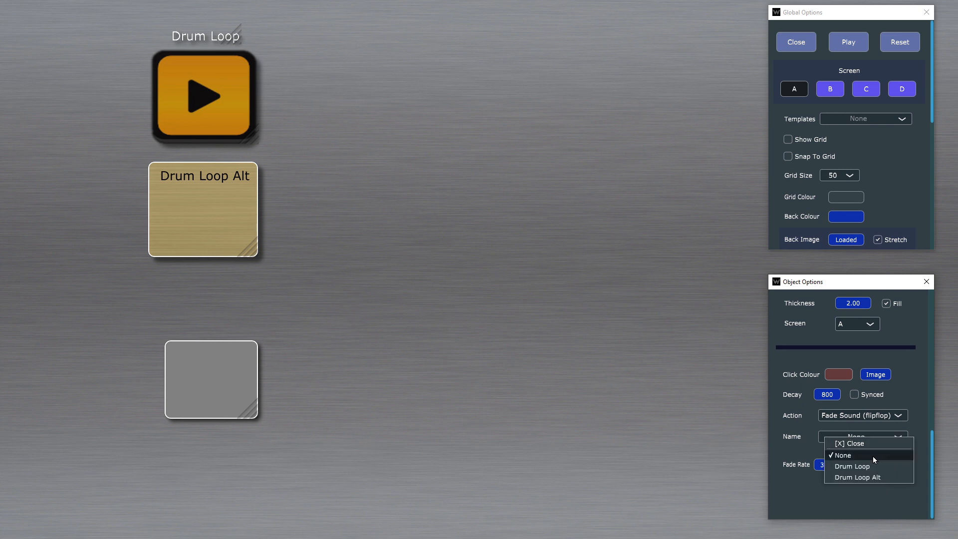
pyautogui.click(882, 466)
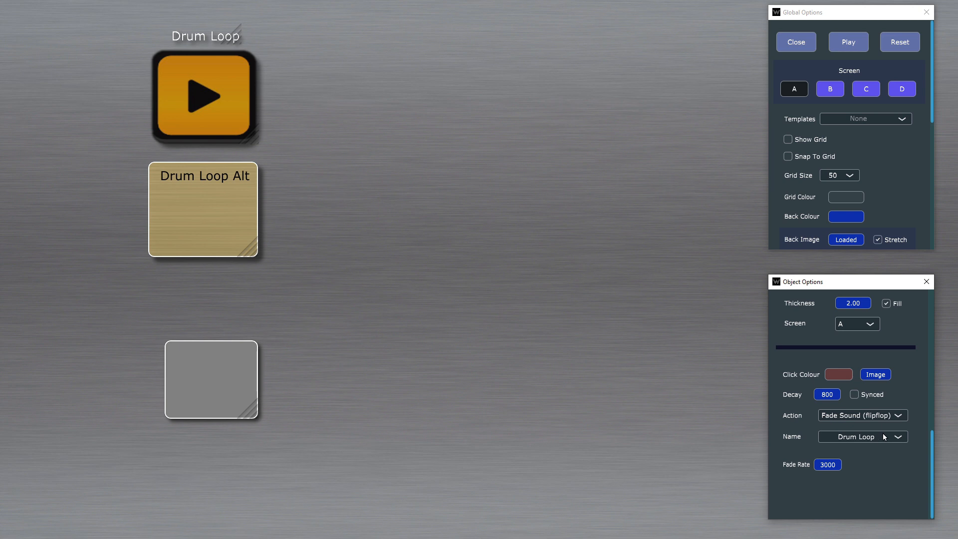
pyautogui.scroll(-5, 914, 150)
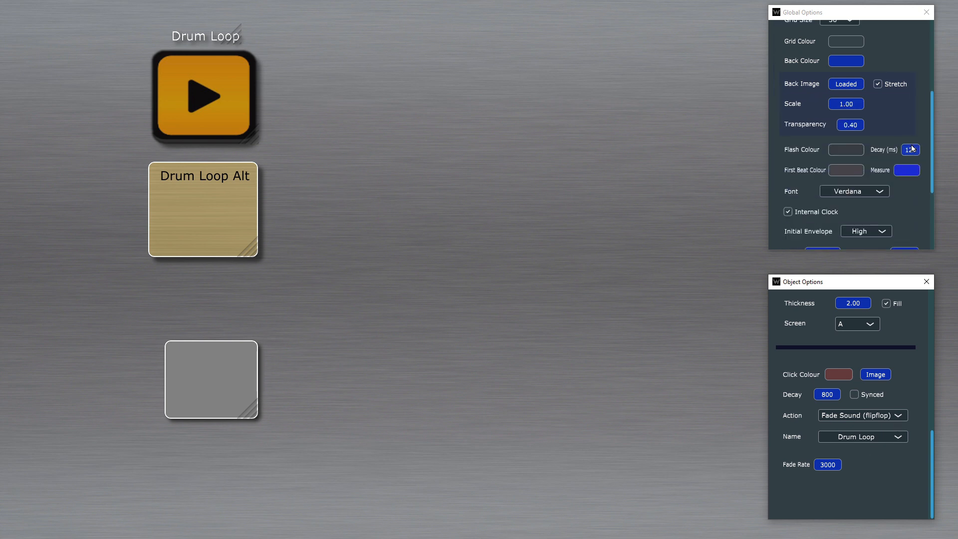
pyautogui.scroll(-1, 841, 184)
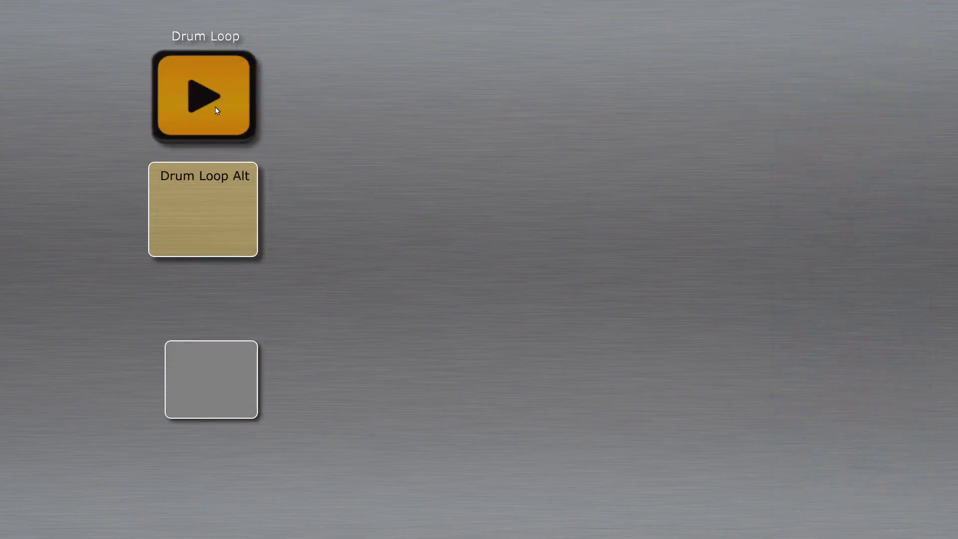
# Step: Start the Drum Loop in play mode, trigger its flipflop fade twice with the action button, and return to editing
pyautogui.click(214, 106)
pyautogui.click(237, 389)
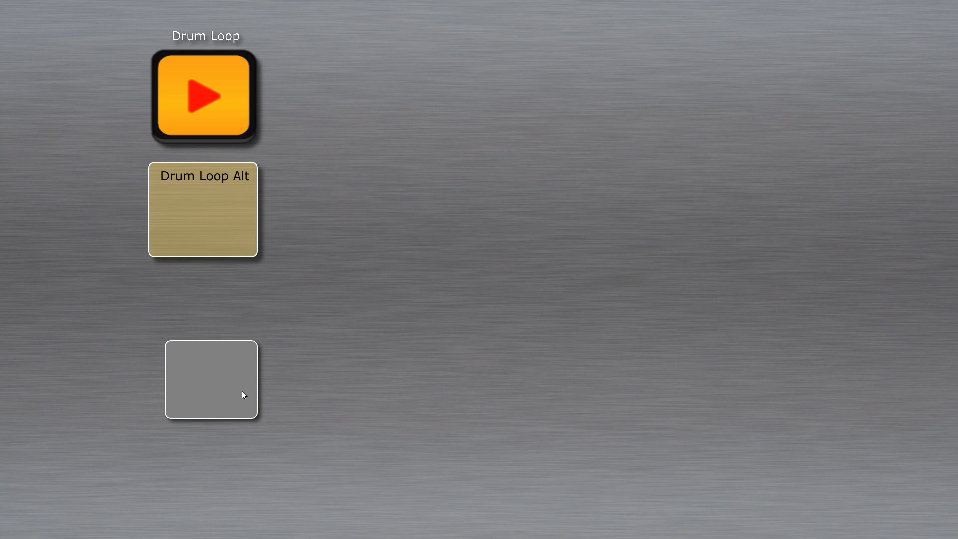
pyautogui.click(242, 391)
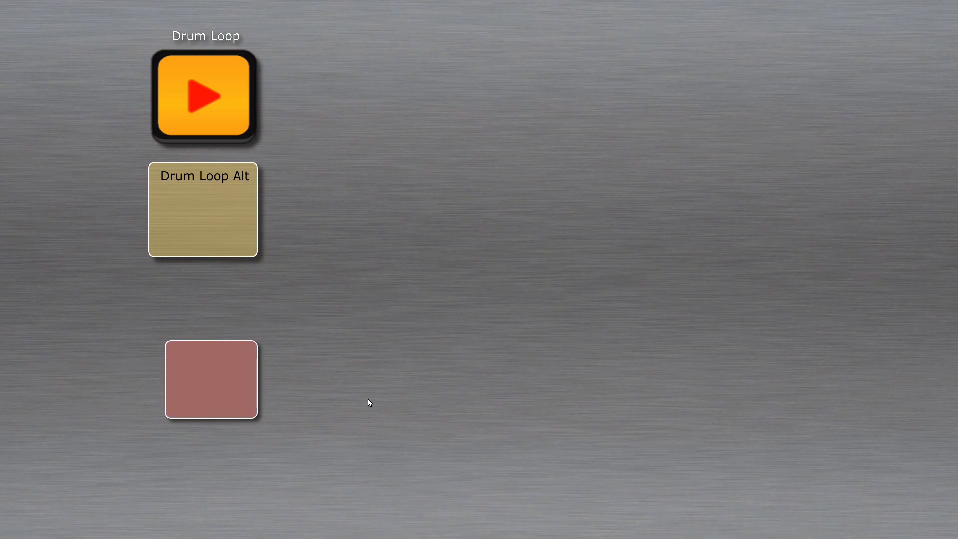
pyautogui.rightClick(418, 353)
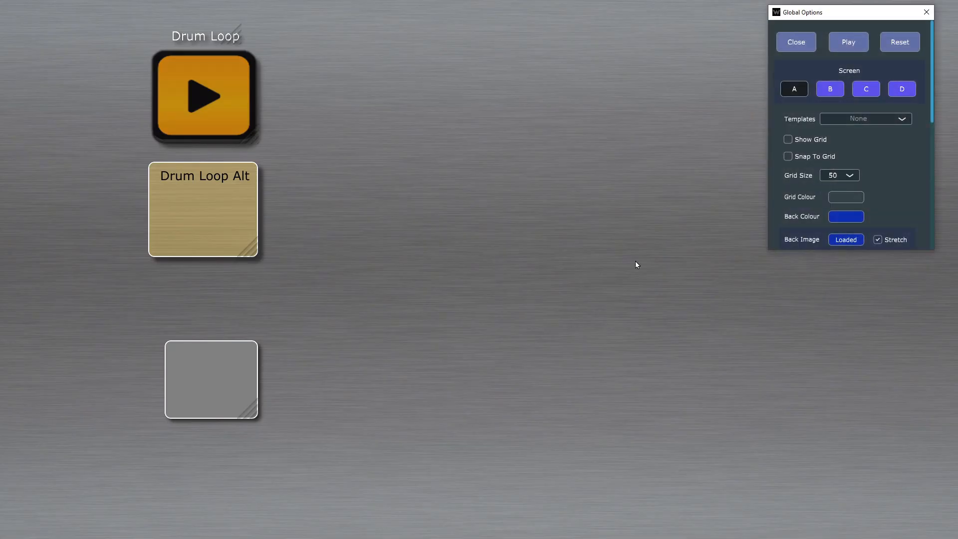
# Step: Review the orange Drum Loop object's options and turn off Auto Start Clock for the project
pyautogui.click(207, 103)
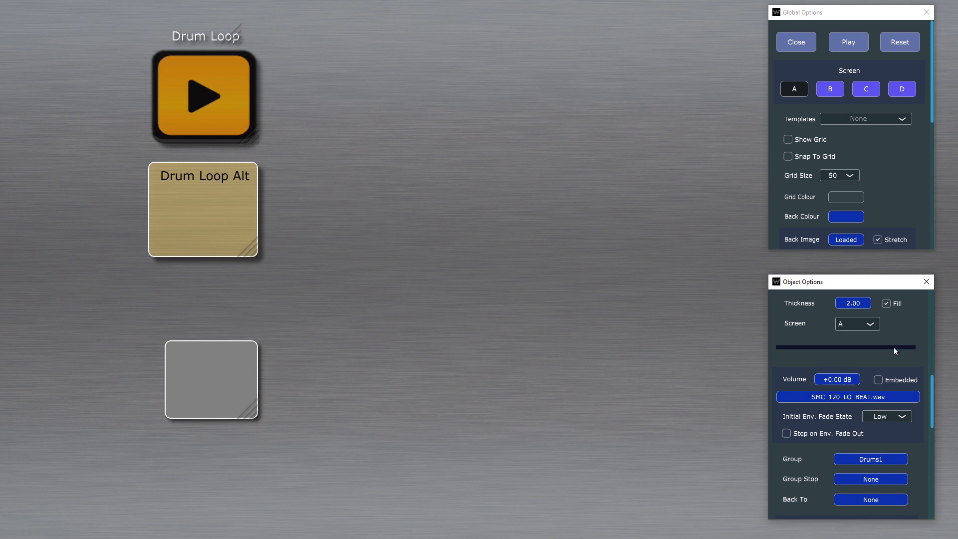
pyautogui.scroll(-10, 901, 350)
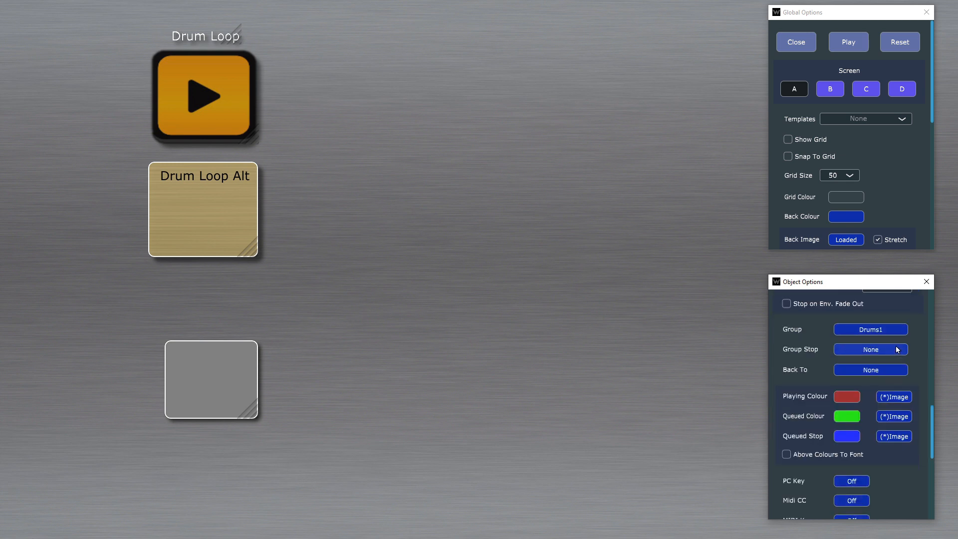
pyautogui.scroll(-2, 898, 355)
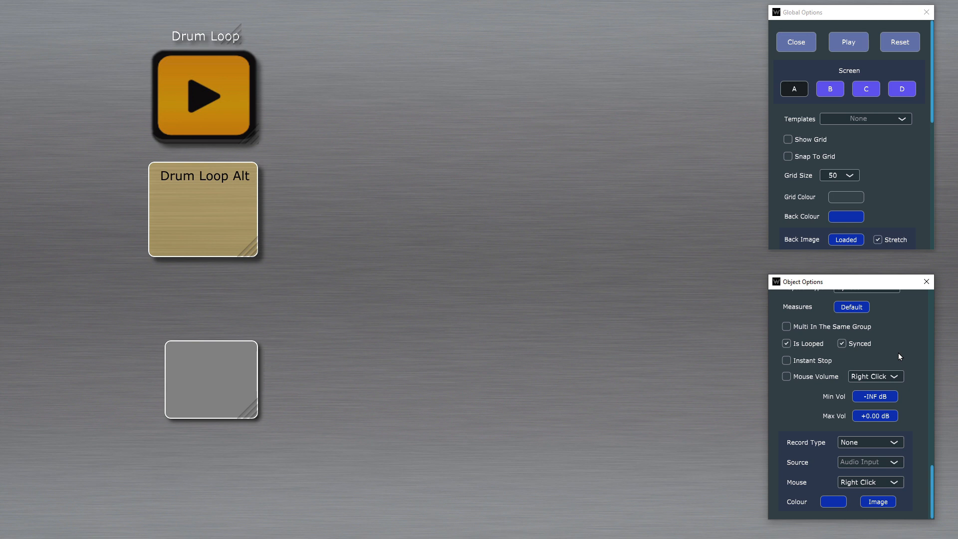
pyautogui.scroll(5, 903, 355)
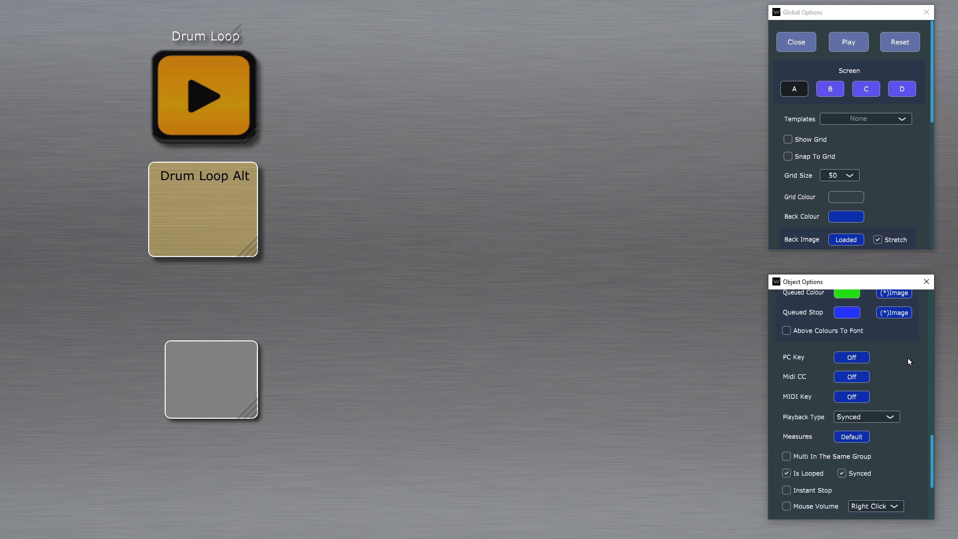
pyautogui.scroll(8, 905, 355)
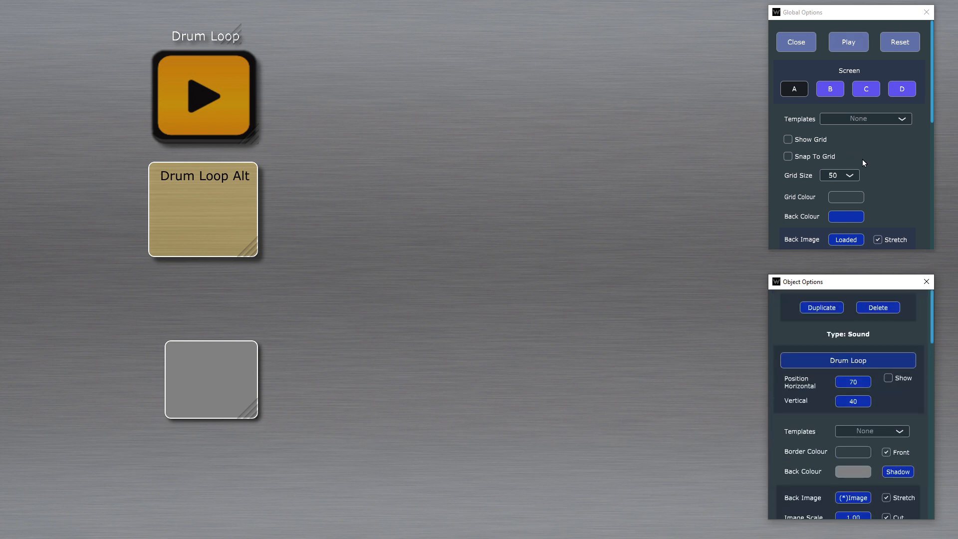
pyautogui.scroll(-6, 906, 148)
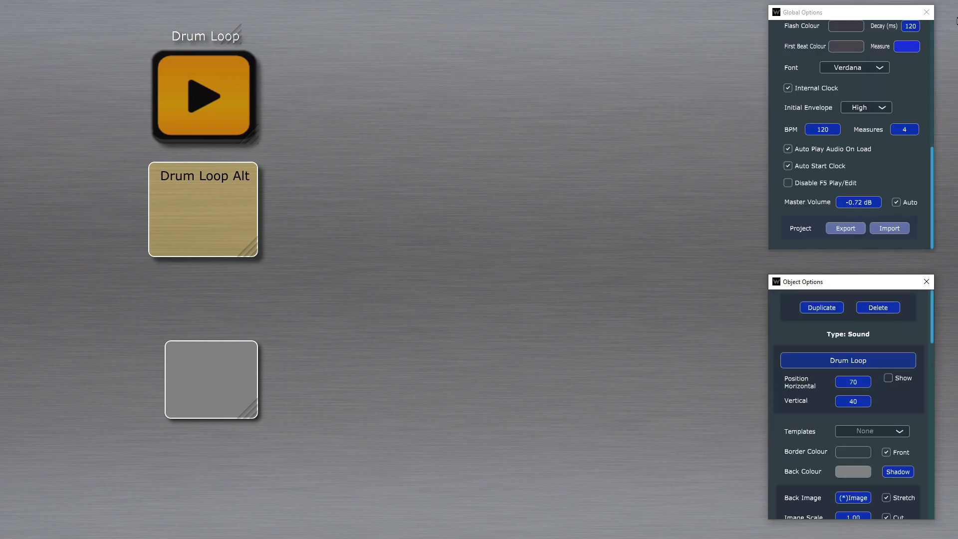
pyautogui.click(884, 166)
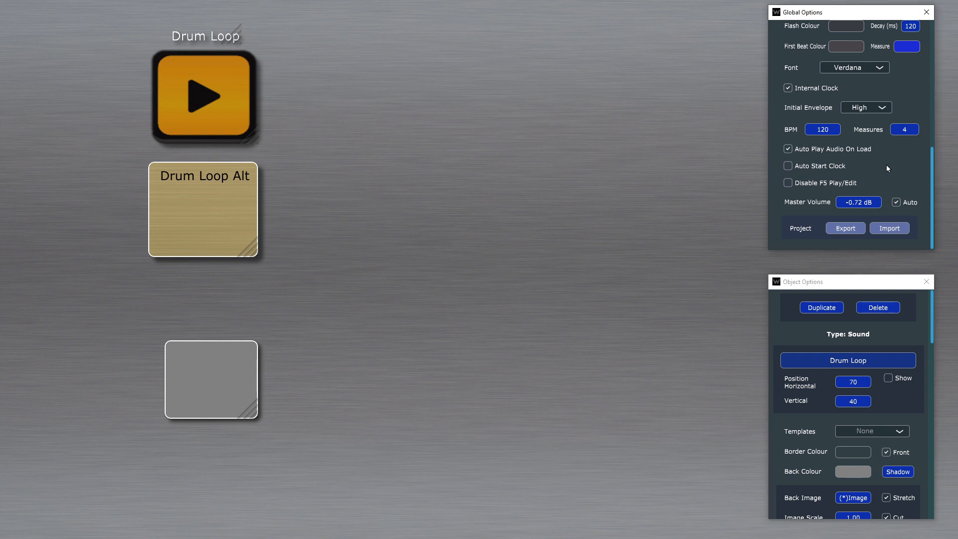
pyautogui.scroll(6, 885, 170)
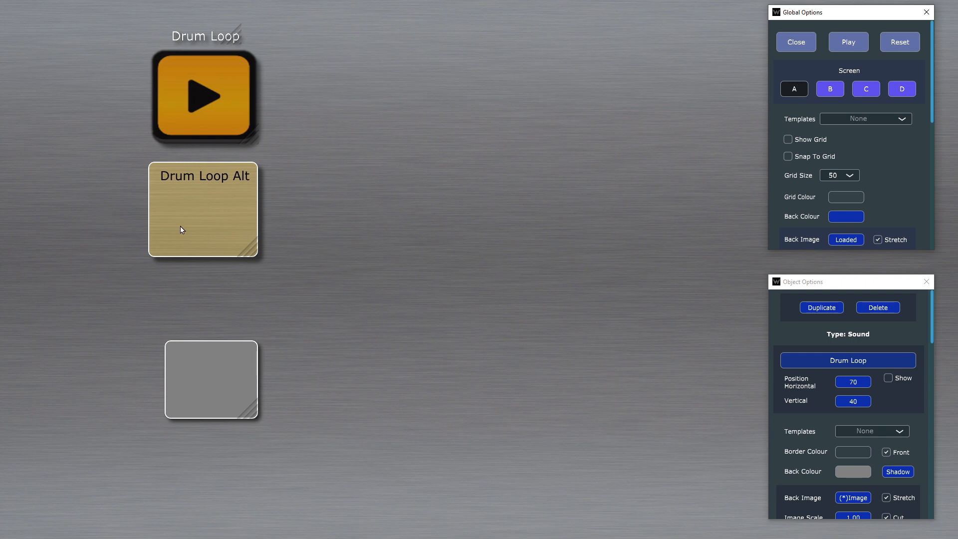
# Step: Add a new Sound/Record object based on Drum Loop Alt in the empty area to its right
pyautogui.click(198, 226)
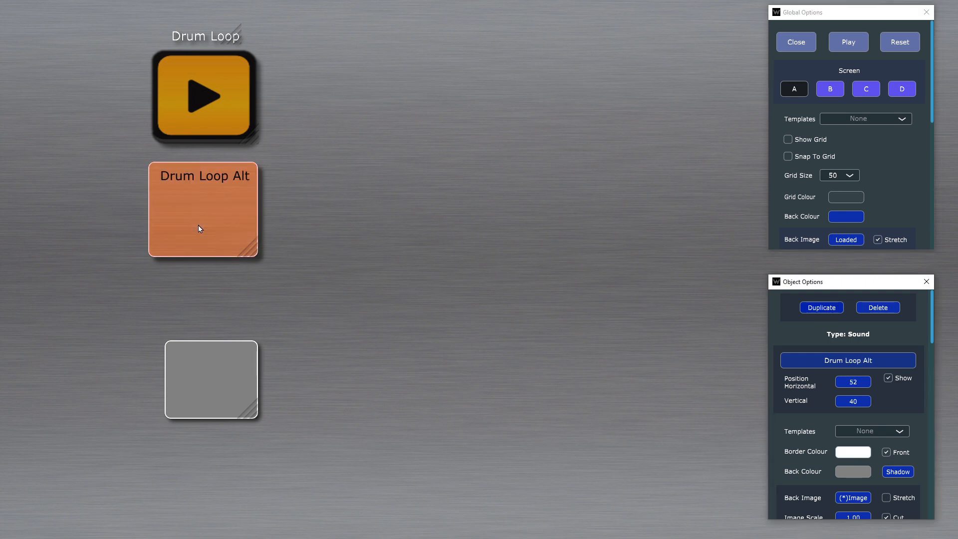
pyautogui.rightClick(417, 163)
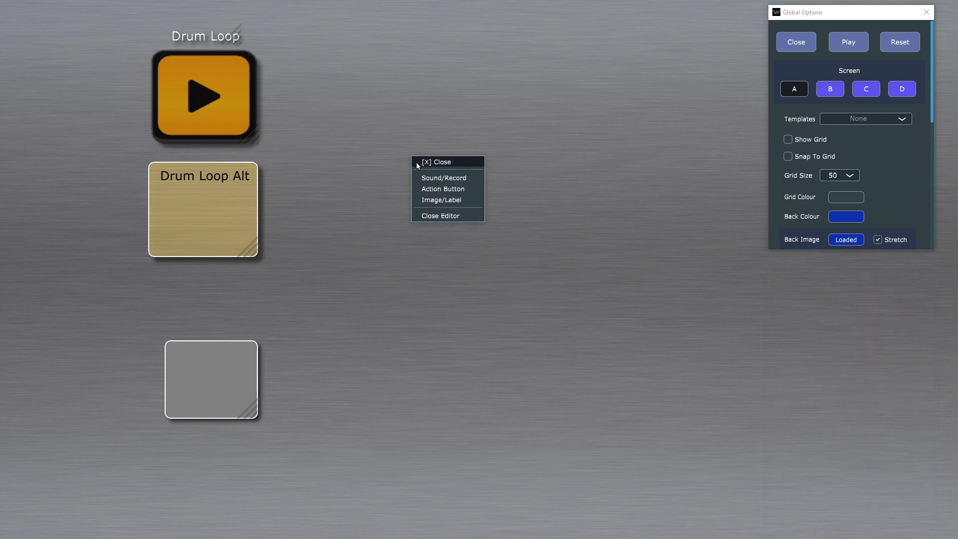
pyautogui.click(454, 180)
# Step: Replace the new sound object's audio with SMC_120_BASIC_BEAT.wav and toggle its playback on the canvas
pyautogui.scroll(-5, 878, 379)
pyautogui.scroll(-5, 876, 375)
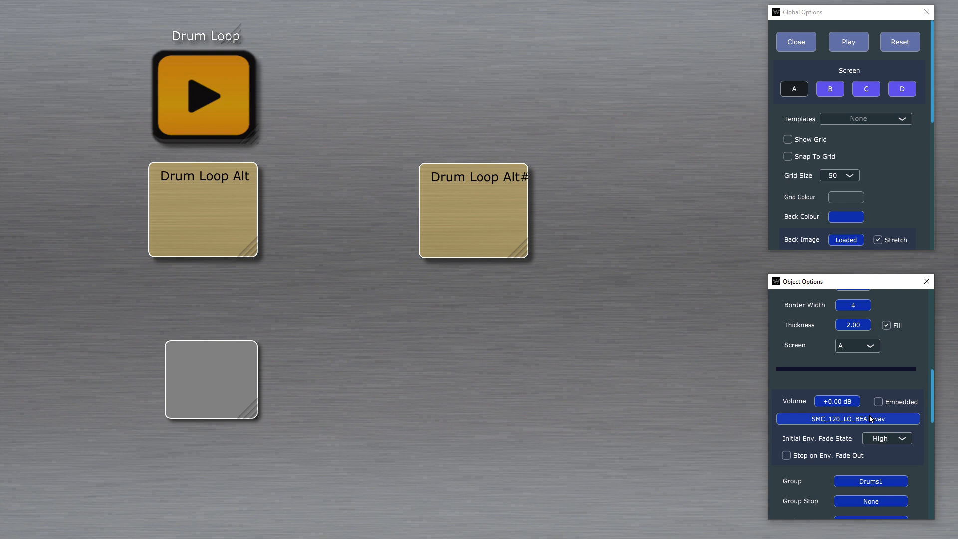
pyautogui.click(872, 424)
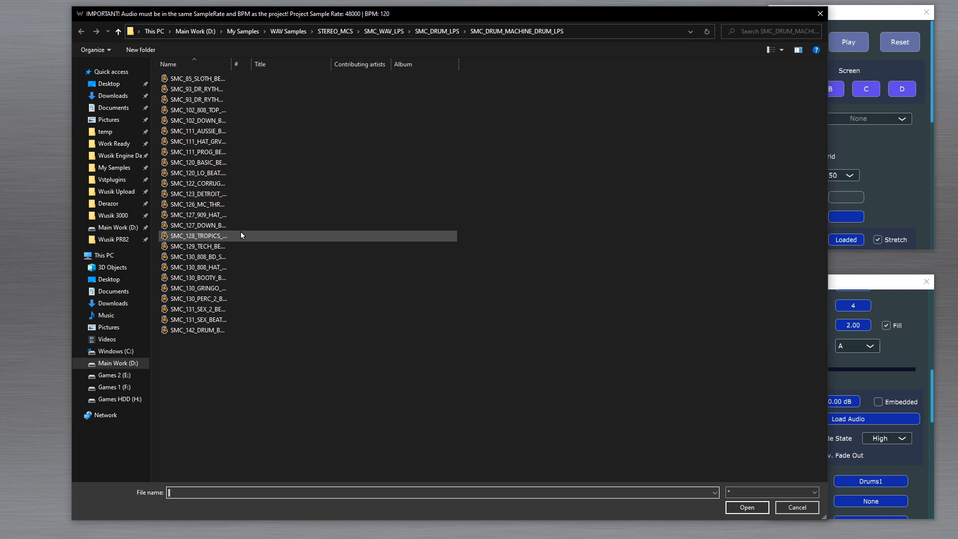
pyautogui.doubleClick(212, 165)
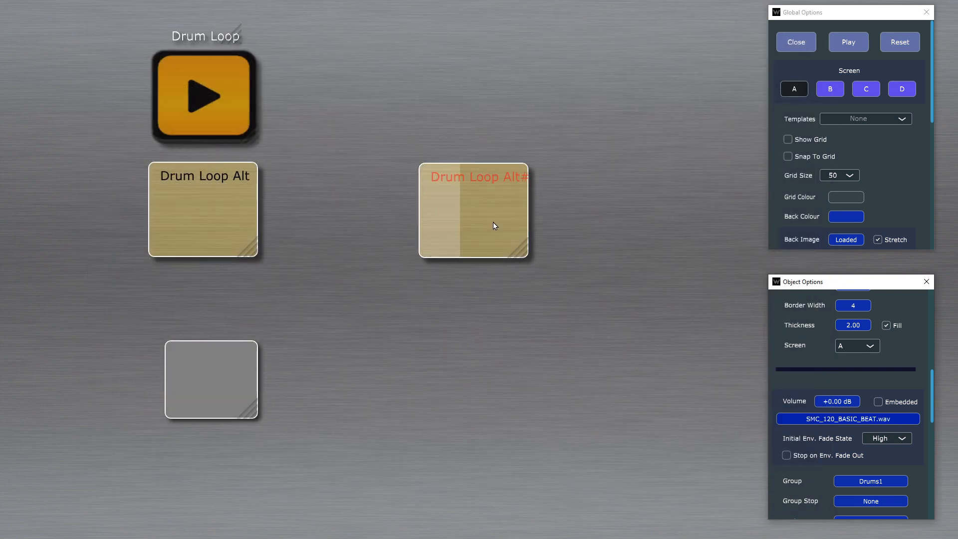
pyautogui.click(493, 224)
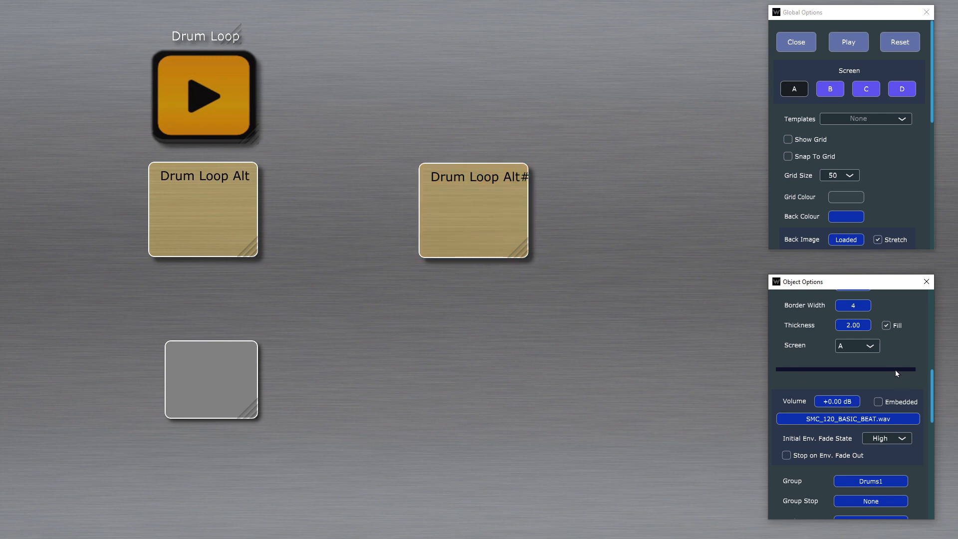
# Step: Set the new sound object's Measures to 2 and move the object up beside the orange Drum Loop
pyautogui.scroll(-4, 895, 369)
pyautogui.scroll(-4, 899, 365)
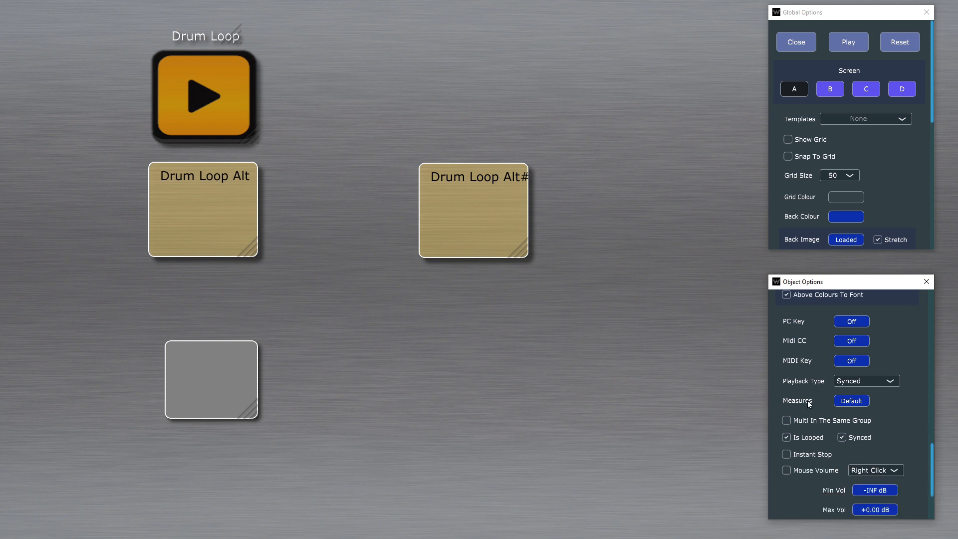
pyautogui.click(849, 401)
pyautogui.write('2')
pyautogui.press('Return')
pyautogui.moveTo(466, 190); pyautogui.dragTo(387, 73)
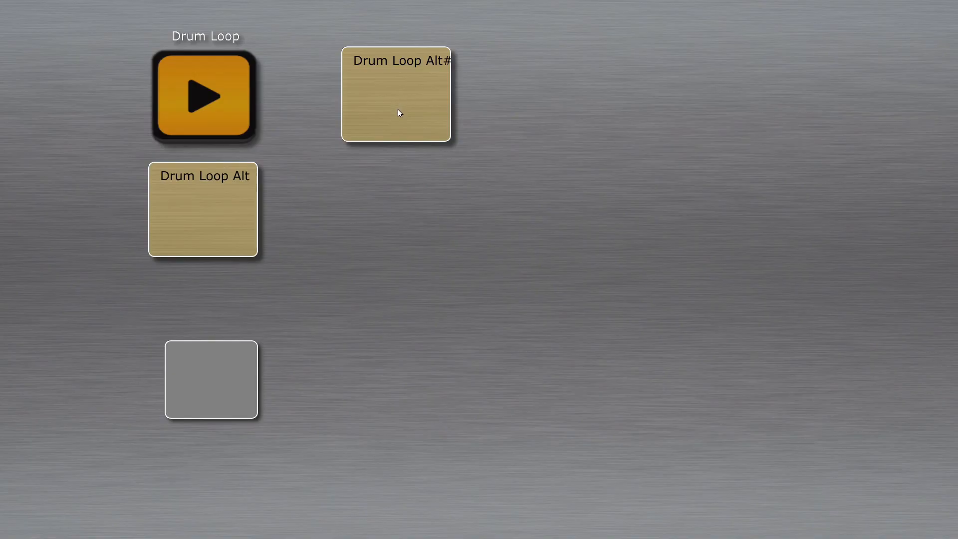
# Step: Start the new sound object in play mode, trigger the grey action button, and return to editing
pyautogui.click(400, 110)
pyautogui.click(217, 403)
pyautogui.rightClick(373, 201)
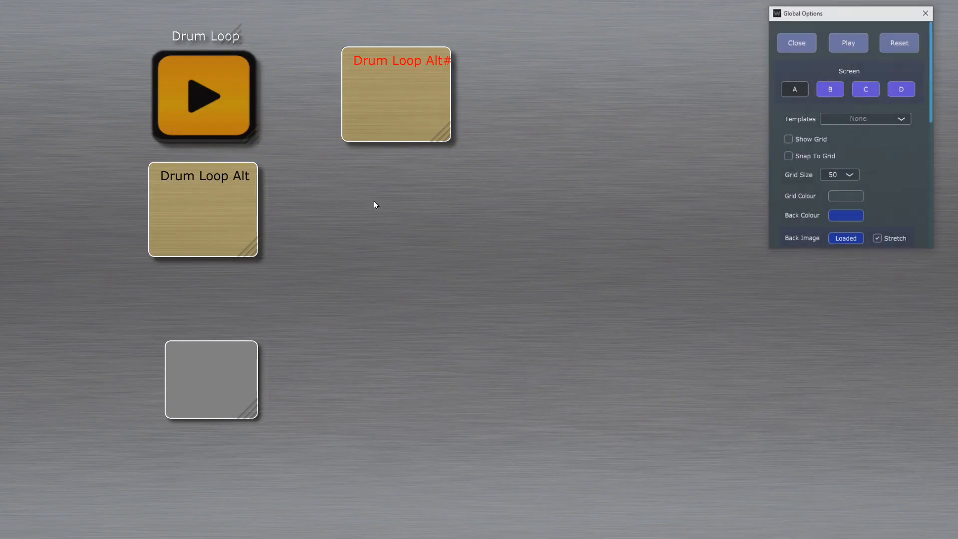
# Step: Examine the new sound object's options, including its playback, recording and group settings, and stop its playback
pyautogui.click(396, 122)
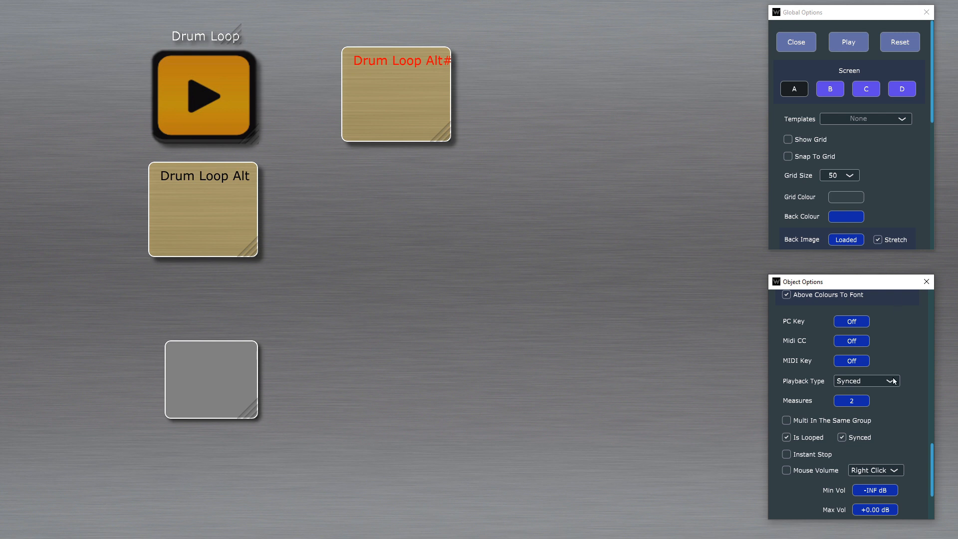
pyautogui.scroll(-1, 907, 415)
pyautogui.scroll(5, 907, 415)
pyautogui.scroll(3, 908, 417)
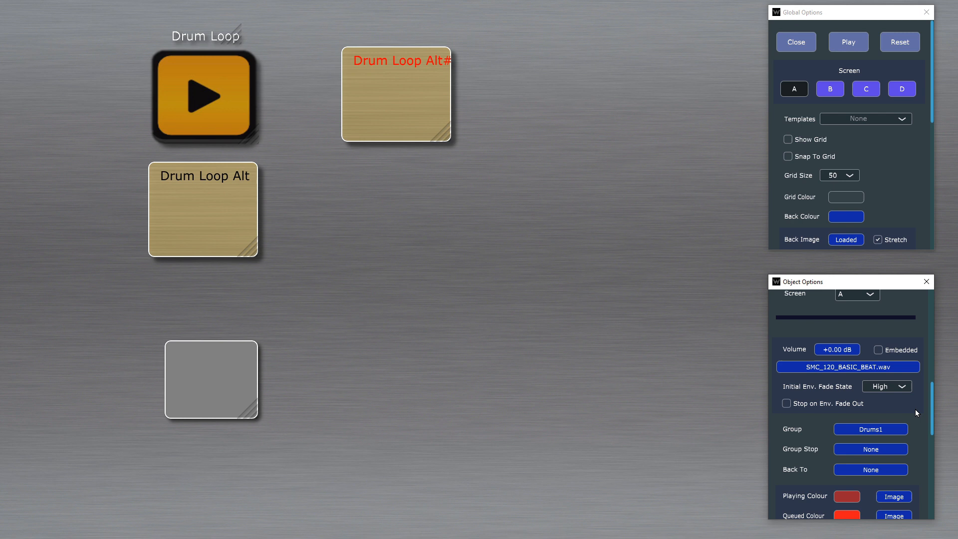
pyautogui.scroll(3, 895, 419)
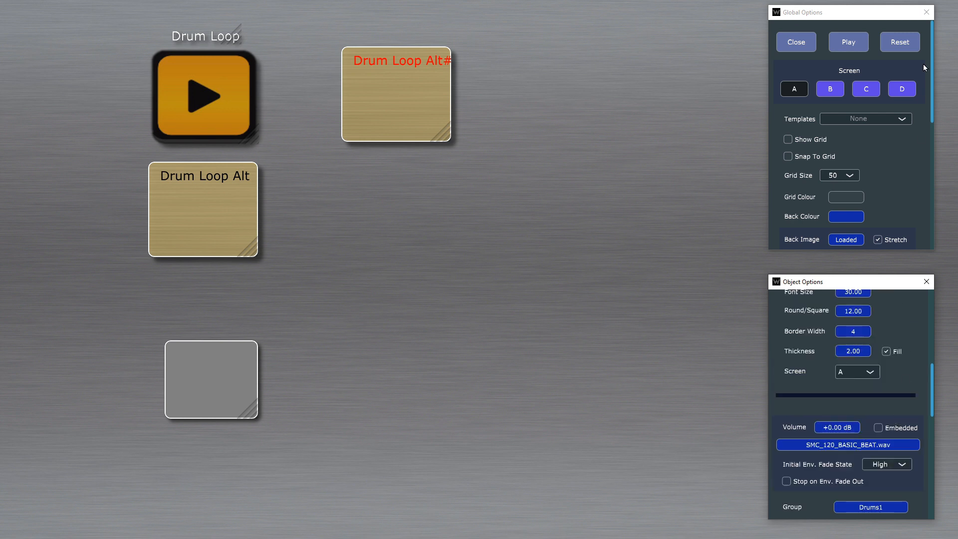
pyautogui.scroll(-3, 887, 195)
pyautogui.click(419, 131)
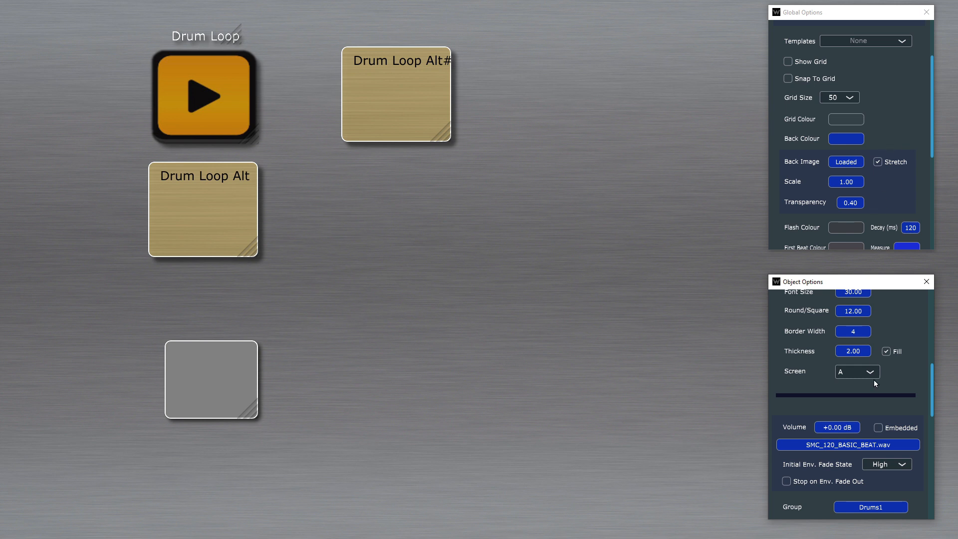
pyautogui.scroll(-10, 875, 382)
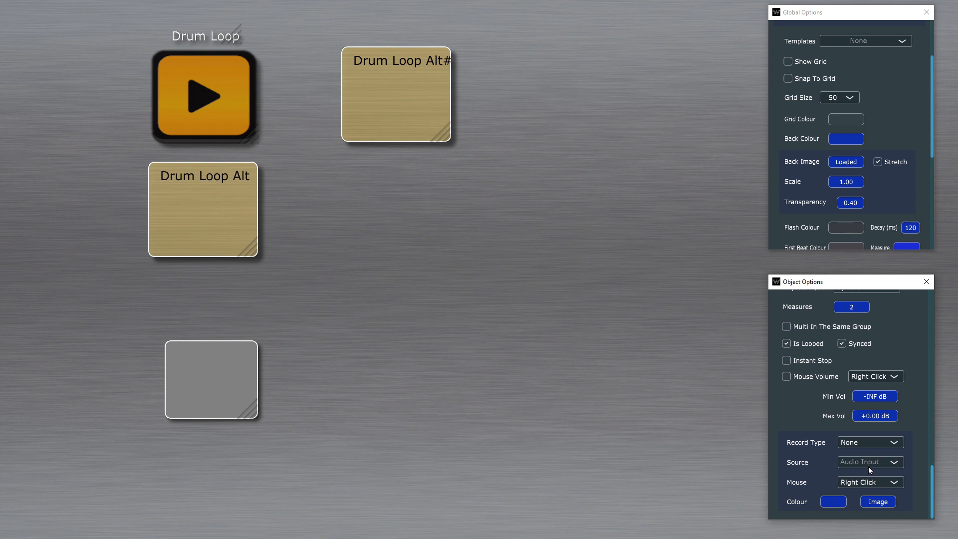
pyautogui.scroll(2, 868, 466)
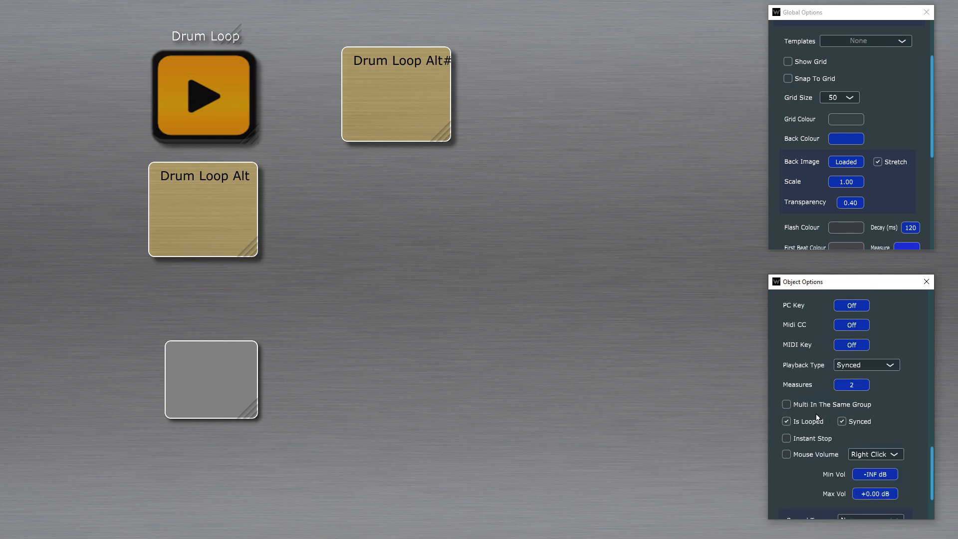
pyautogui.scroll(2, 864, 395)
pyautogui.scroll(3, 865, 398)
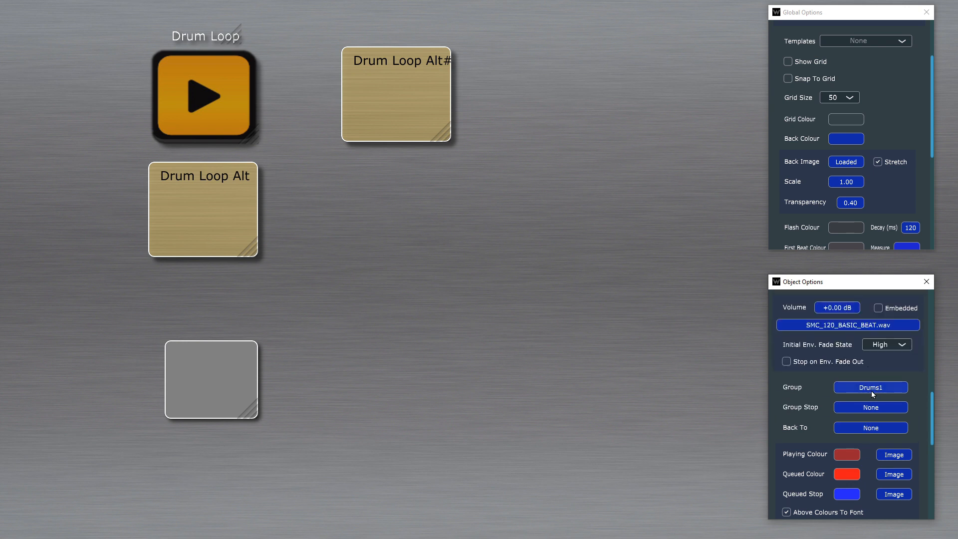
# Step: Clear the Group name of the new sound object
pyautogui.click(871, 390)
pyautogui.press('BackSpace')
pyautogui.press('Return')
pyautogui.click(865, 391)
pyautogui.press('BackSpace')
pyautogui.press('Return')
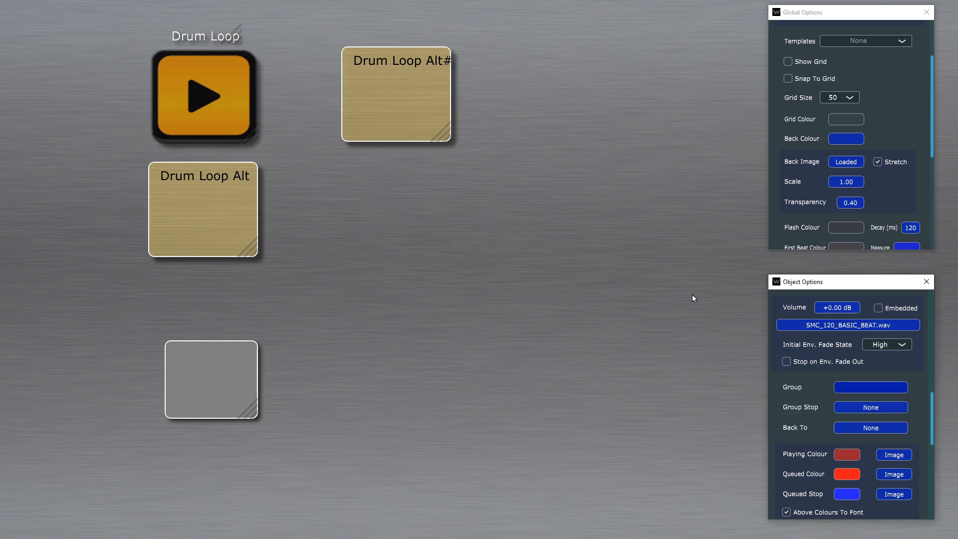
# Step: In play mode, start the new sound, Drum Loop and Drum Loop Alt, triggering the action button between them, and return to editing
pyautogui.hotkey('ctrl', 'e')
pyautogui.click(398, 109)
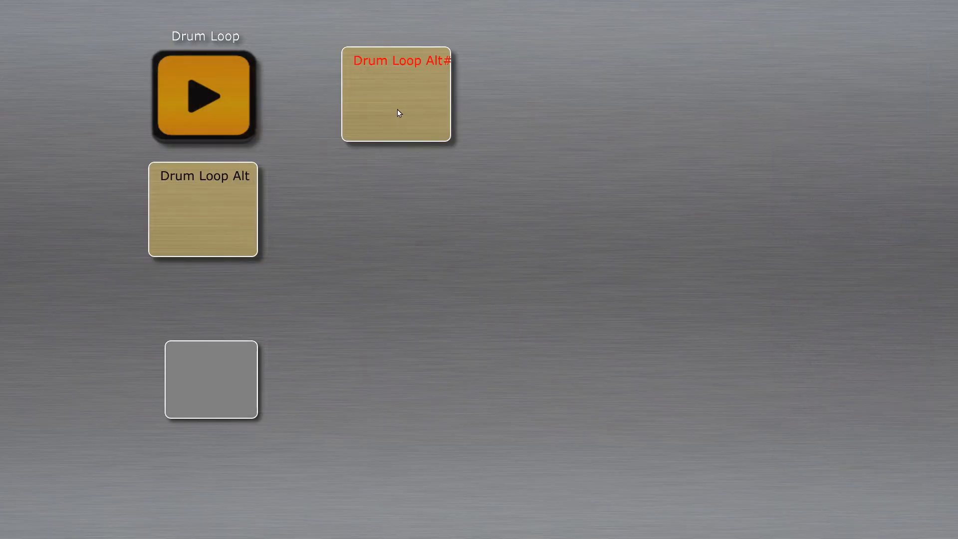
pyautogui.click(193, 90)
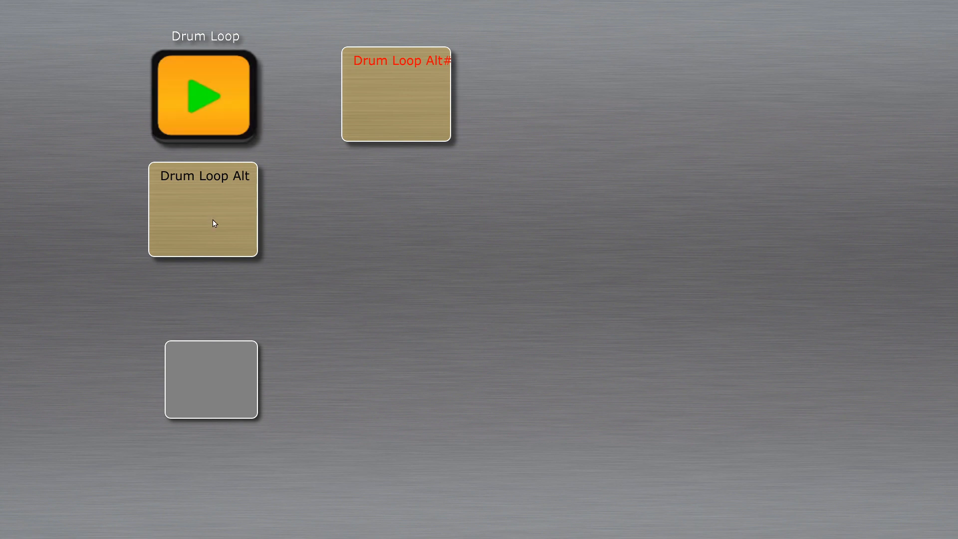
pyautogui.click(231, 376)
pyautogui.click(228, 384)
pyautogui.click(165, 205)
pyautogui.click(211, 389)
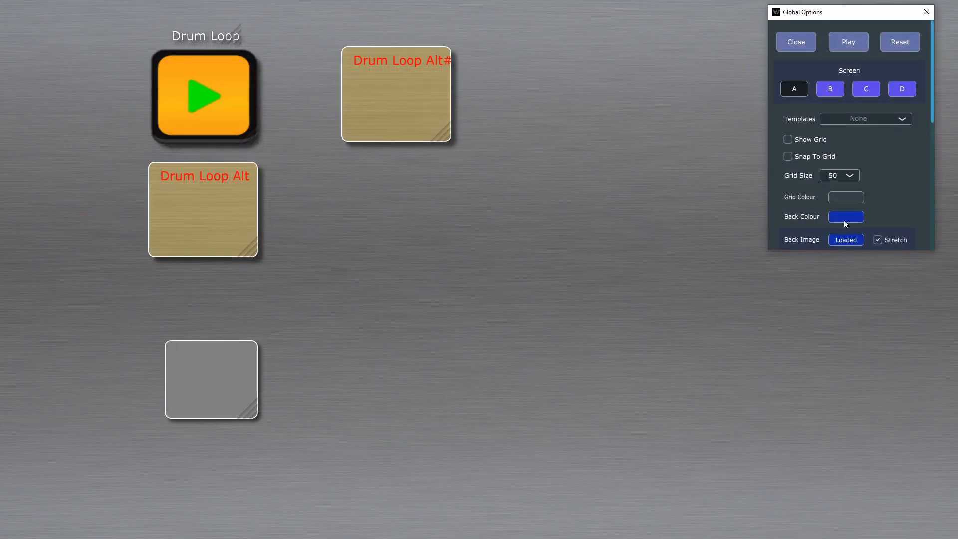
# Step: Examine the project's global options and the new sound object's options from appearance to recording, stopping its playback
pyautogui.scroll(-6, 903, 160)
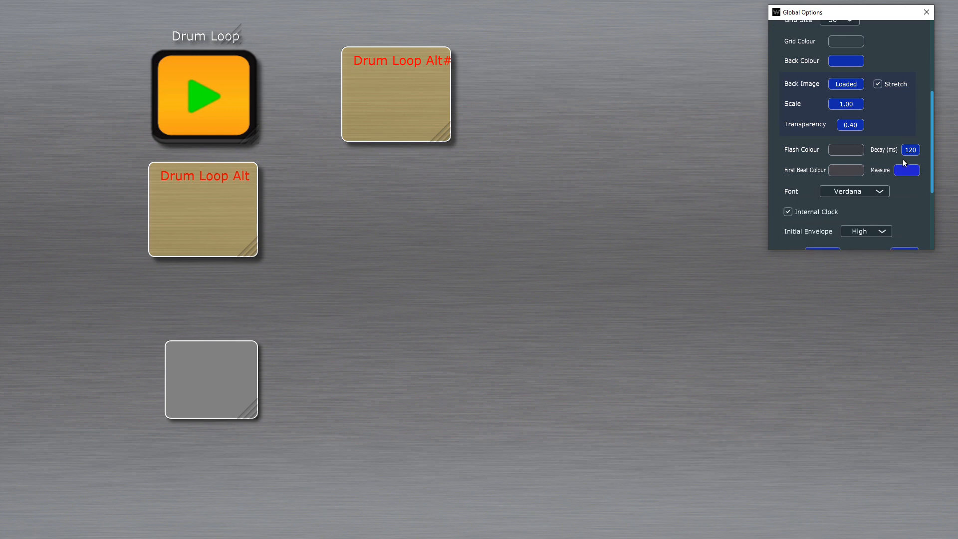
pyautogui.scroll(-3, 902, 160)
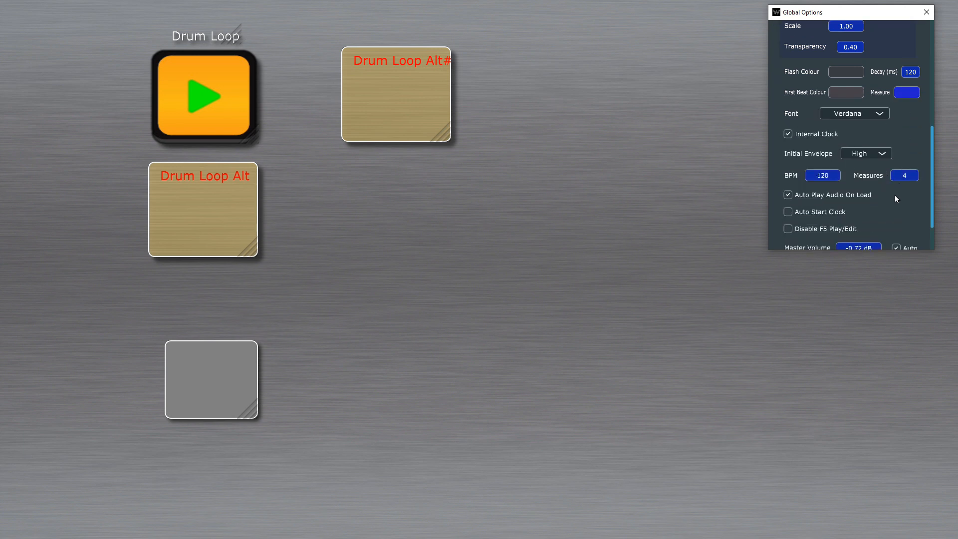
pyautogui.scroll(-2, 896, 198)
pyautogui.click(396, 123)
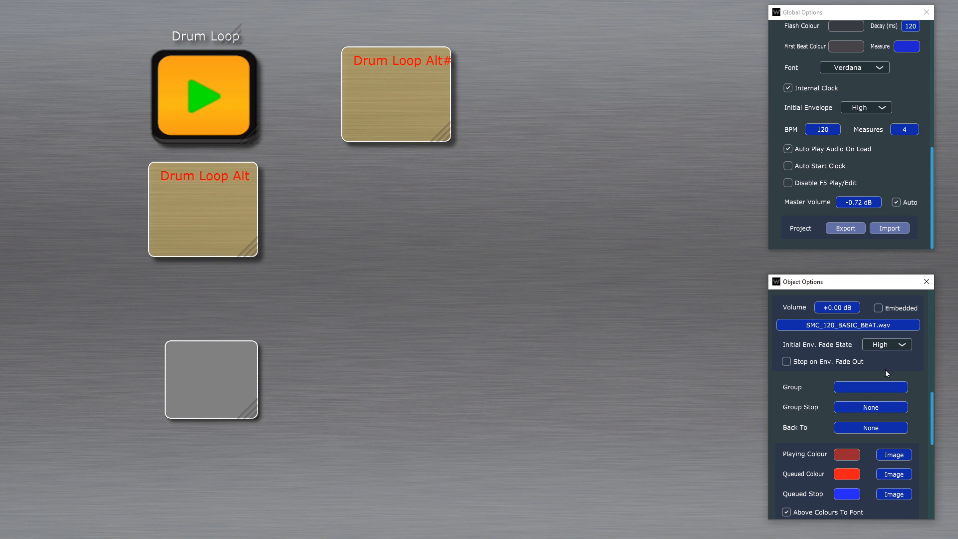
pyautogui.scroll(4, 885, 369)
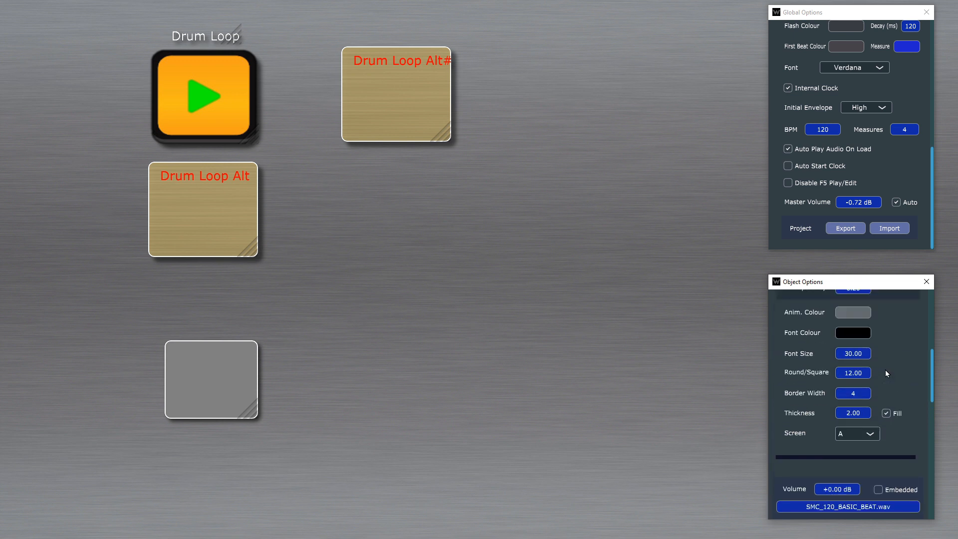
pyautogui.scroll(3, 886, 373)
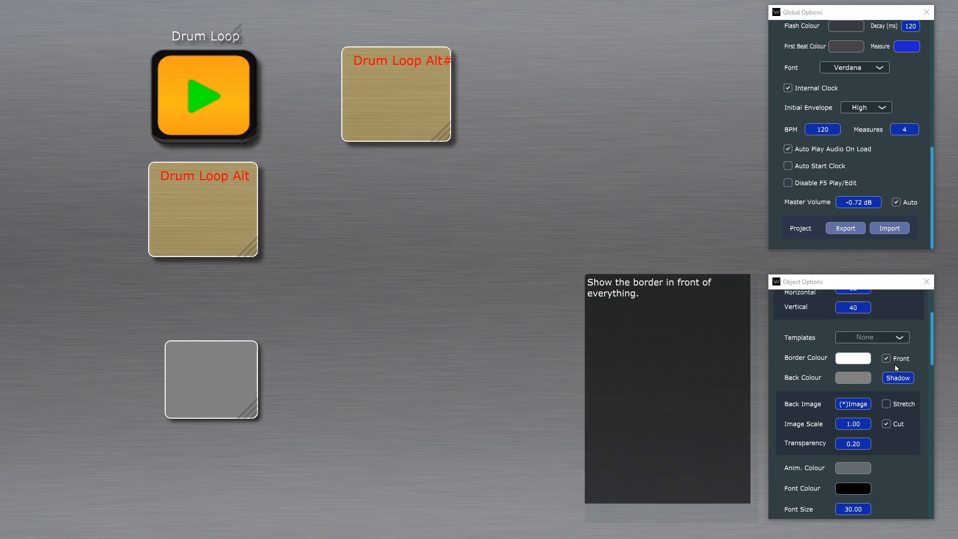
pyautogui.scroll(2, 894, 369)
pyautogui.scroll(-3, 893, 368)
pyautogui.scroll(-6, 894, 365)
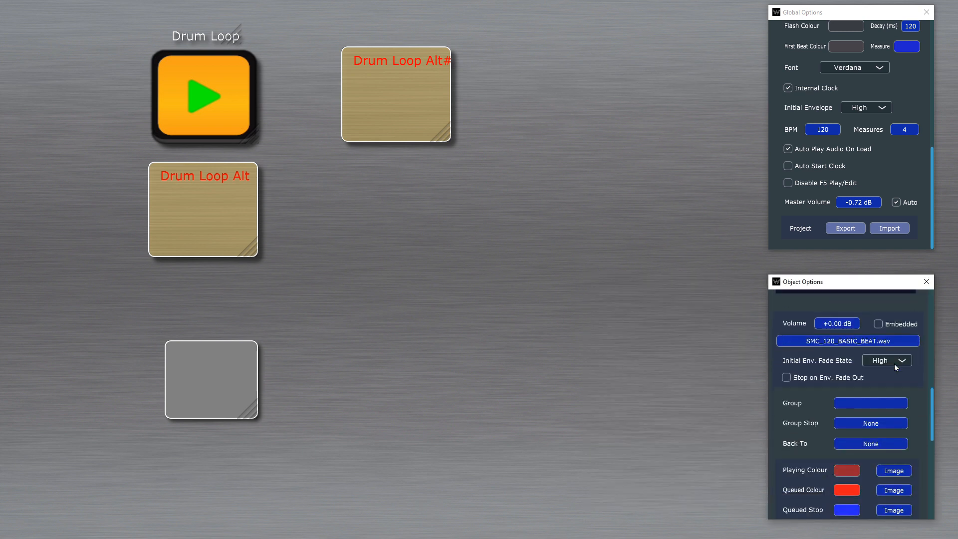
pyautogui.click(418, 82)
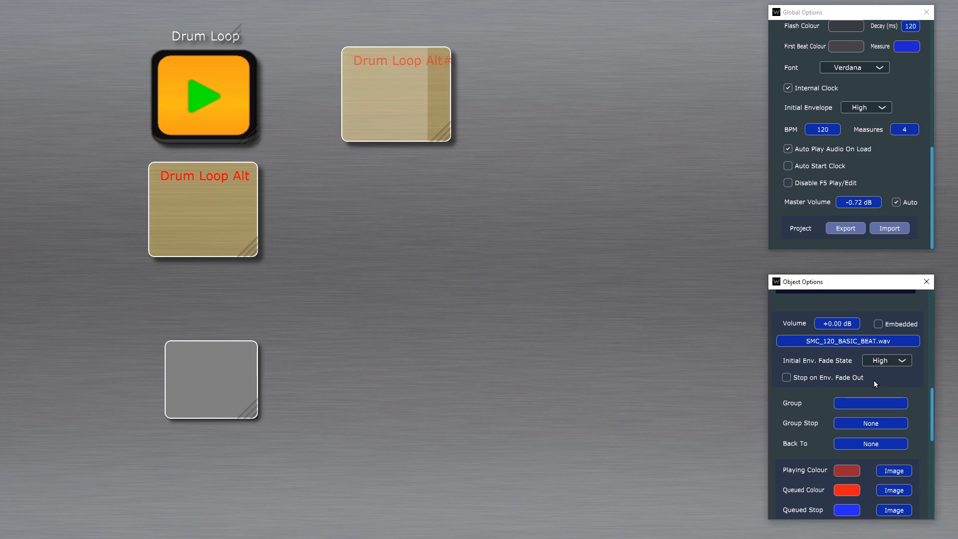
pyautogui.scroll(-1, 872, 379)
pyautogui.scroll(-5, 873, 379)
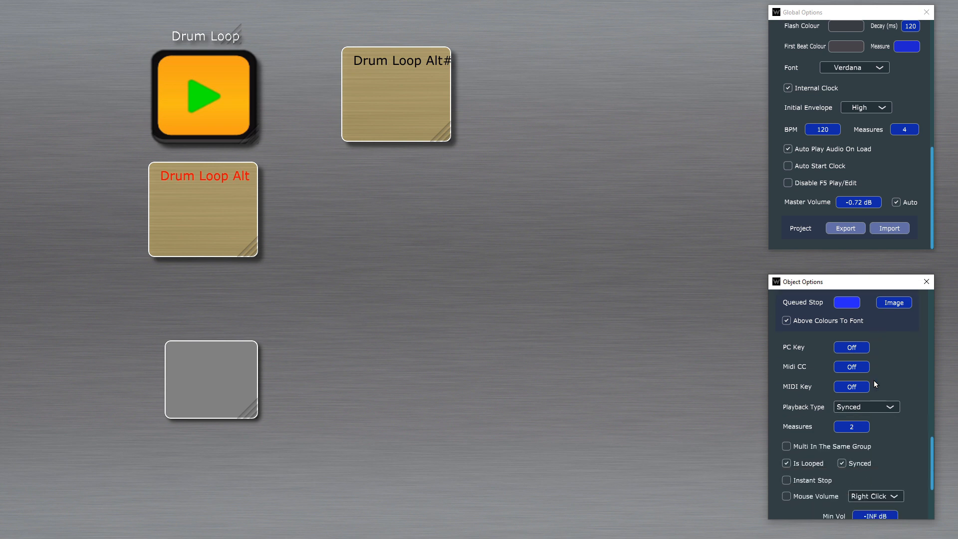
pyautogui.scroll(-1, 875, 380)
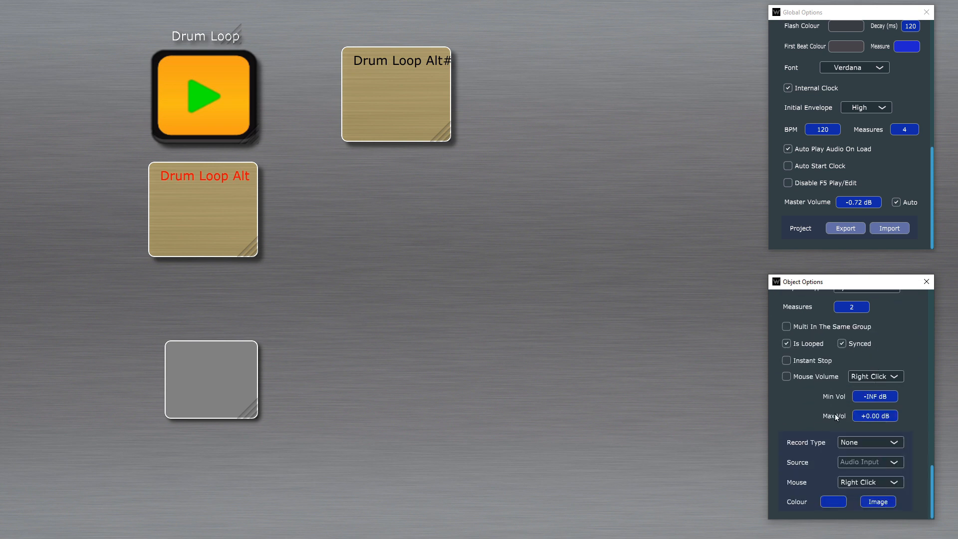
# Step: Start the new sound object in play mode and exit to the start screen
pyautogui.press('F5')
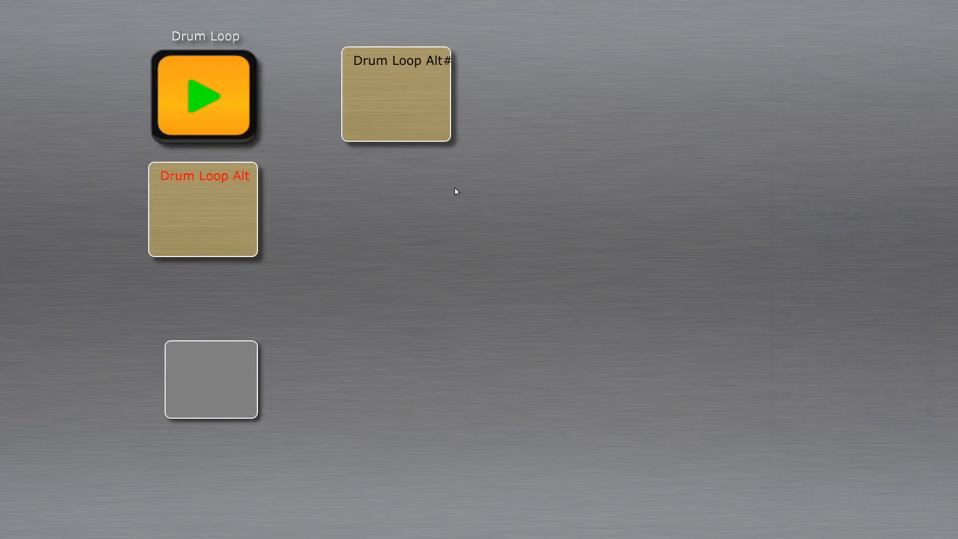
pyautogui.click(385, 77)
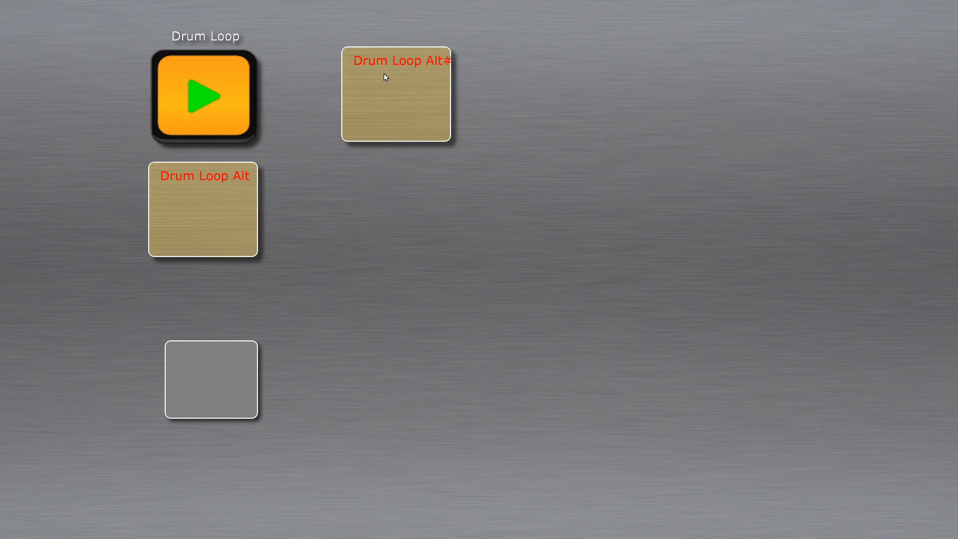
pyautogui.press('Escape')
pyautogui.press('Return')
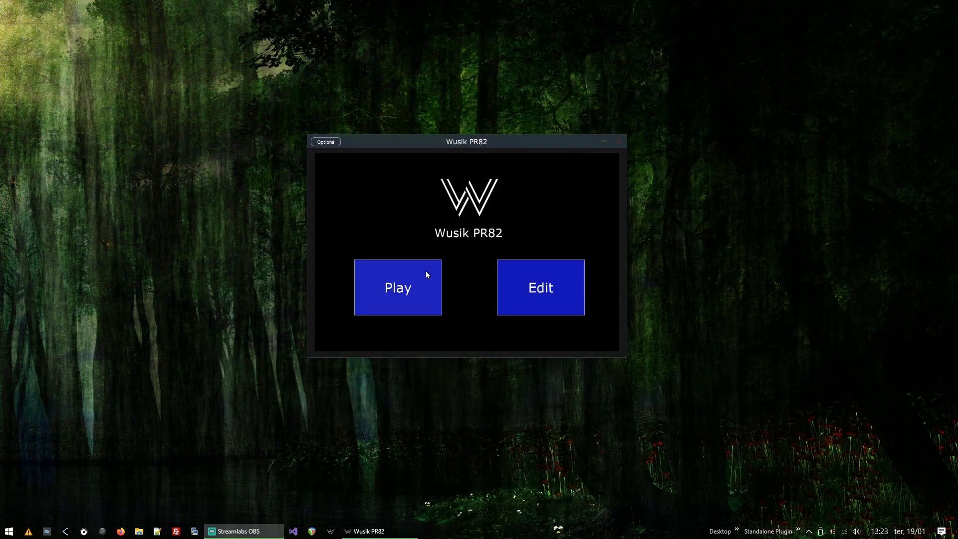
# Step: Reopen the project in play mode, exit back to the start screen, and close Wusik PR82
pyautogui.click(419, 272)
pyautogui.press('Escape')
pyautogui.press('Return')
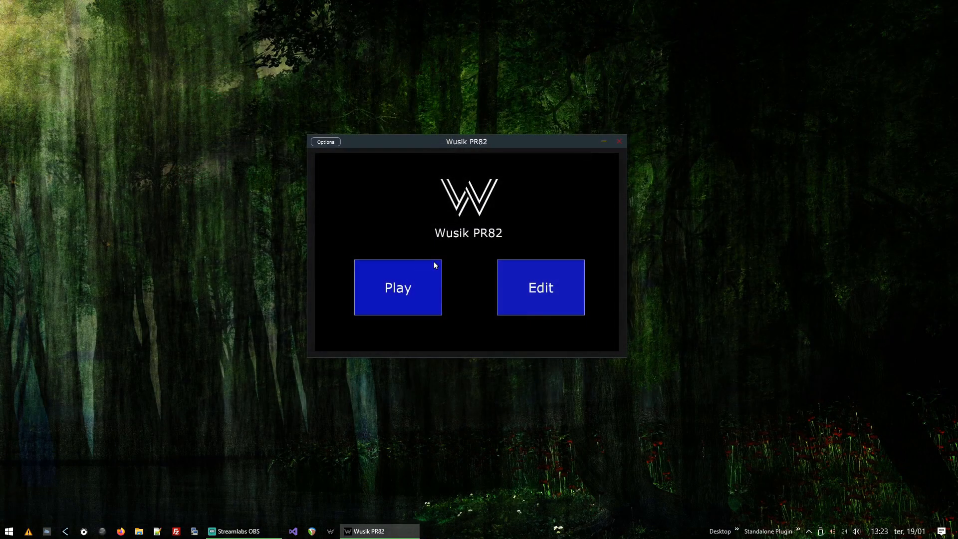
pyautogui.click(614, 140)
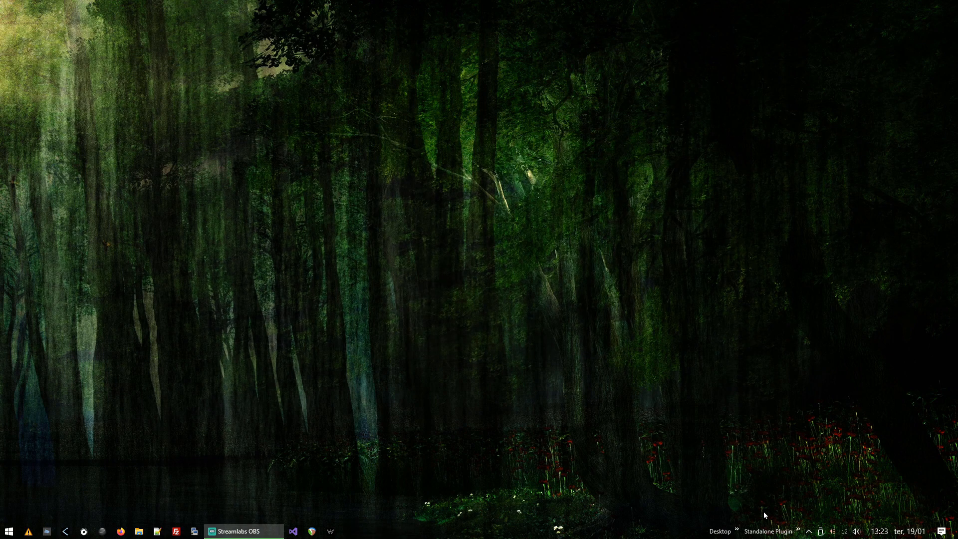
# Step: Relaunch Wusik PR82 from the Standalone Plugin list and open the project in play mode
pyautogui.click(797, 530)
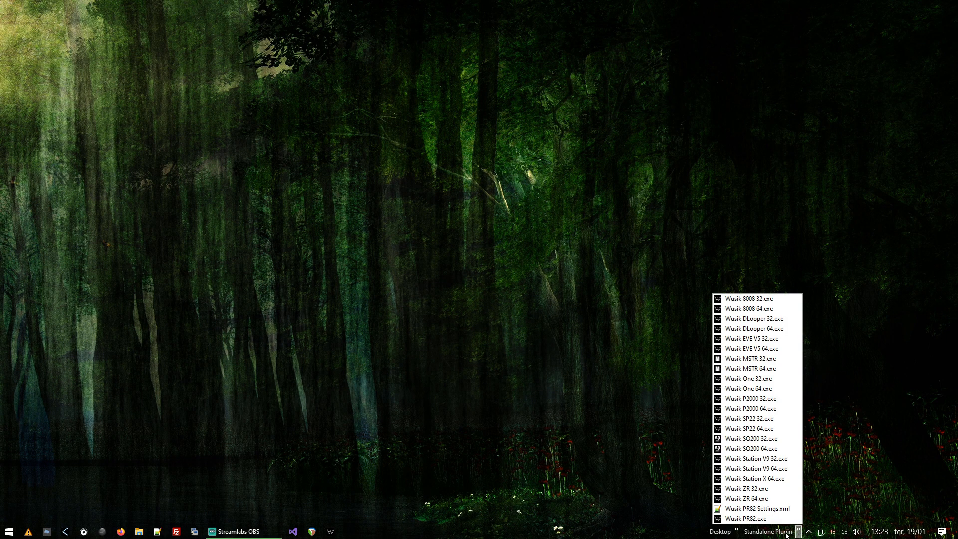
pyautogui.click(759, 519)
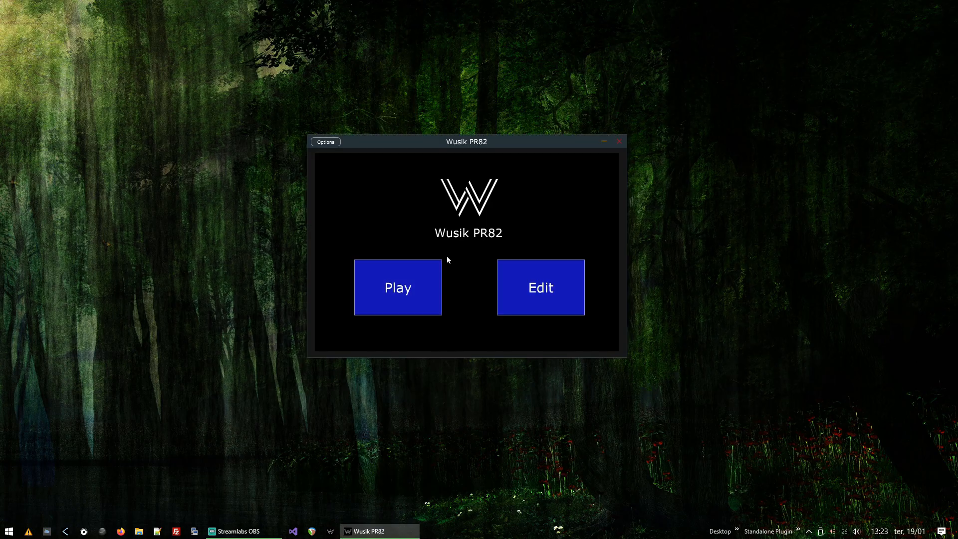
pyautogui.click(406, 280)
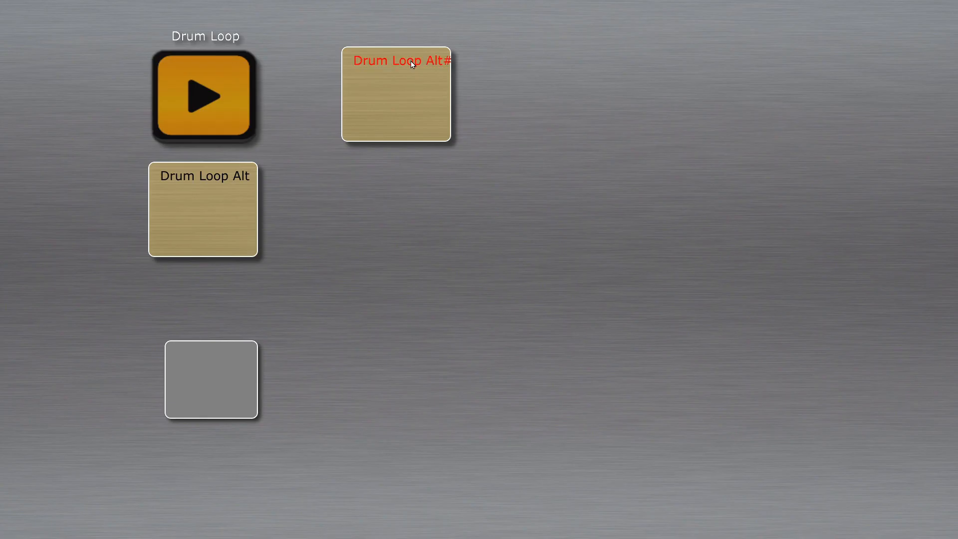
# Step: Start the Drum Loop in play mode, and examine the Drum Loop Alt#6 object's appearance and sound options in the editor
pyautogui.click(228, 117)
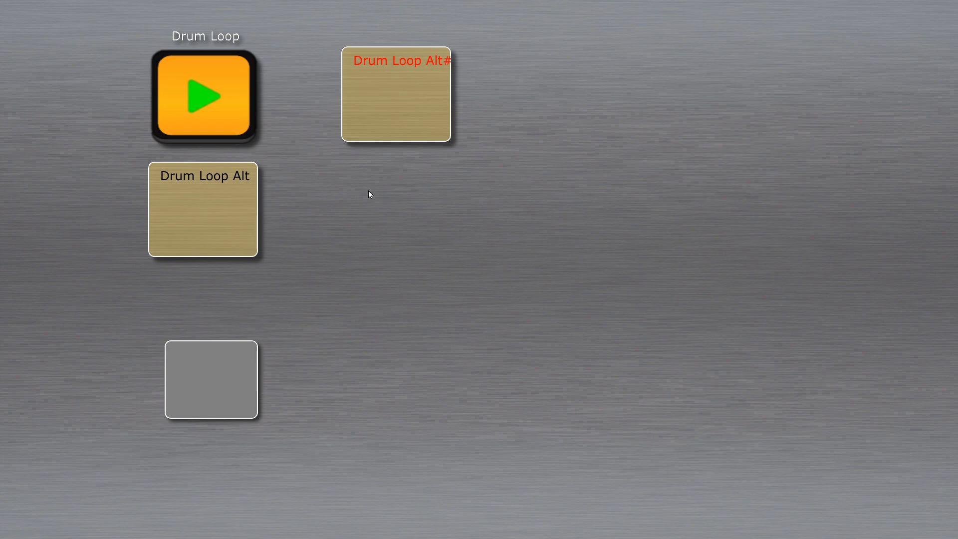
pyautogui.rightClick(435, 244)
pyautogui.click(421, 83)
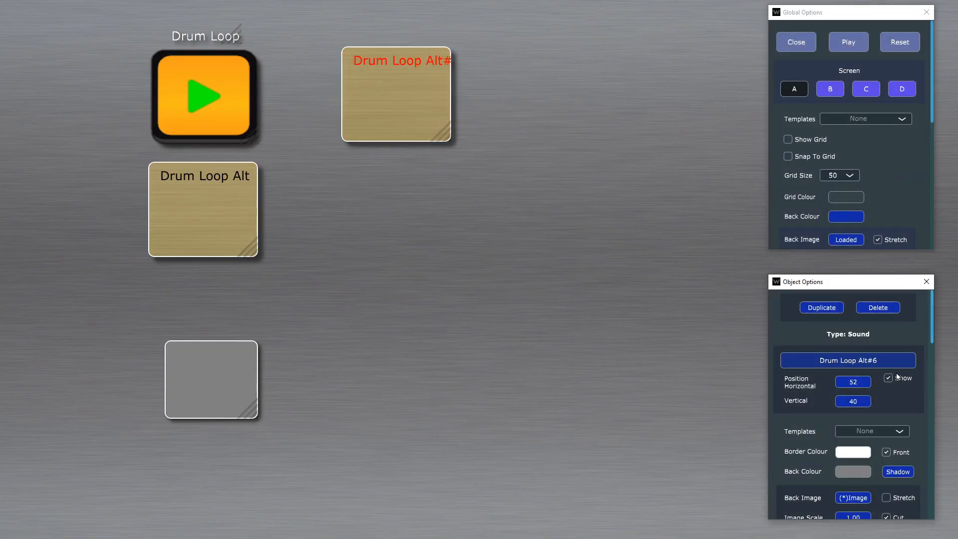
pyautogui.scroll(-1, 893, 401)
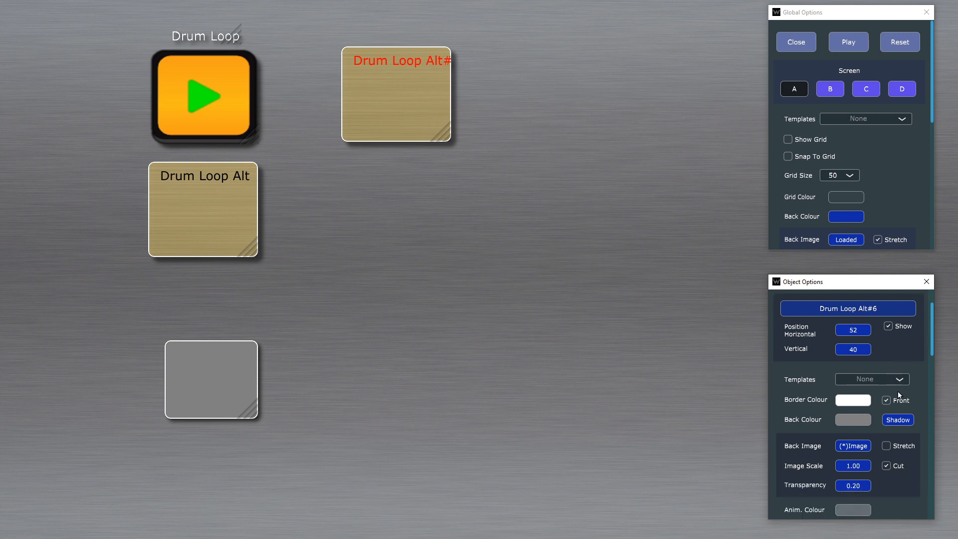
pyautogui.scroll(-5, 900, 388)
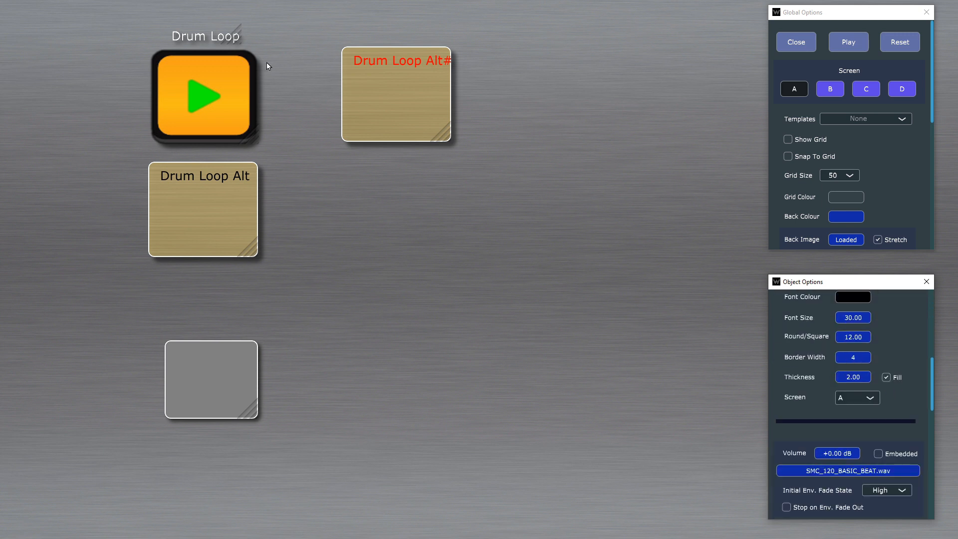
# Step: Stop the Drum Loop and Drum Loop Alt#6, and delete the fade action button Object #5
pyautogui.click(198, 88)
pyautogui.click(382, 102)
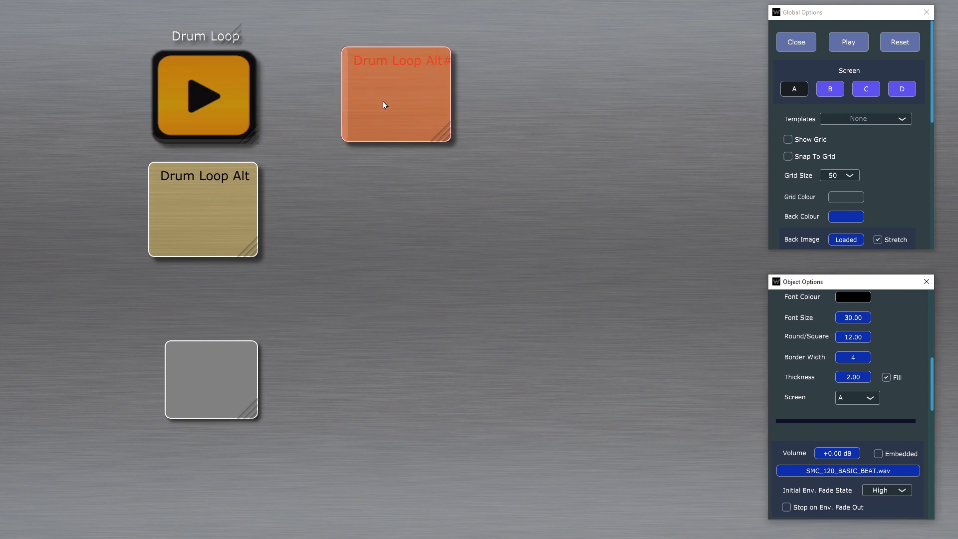
pyautogui.click(217, 378)
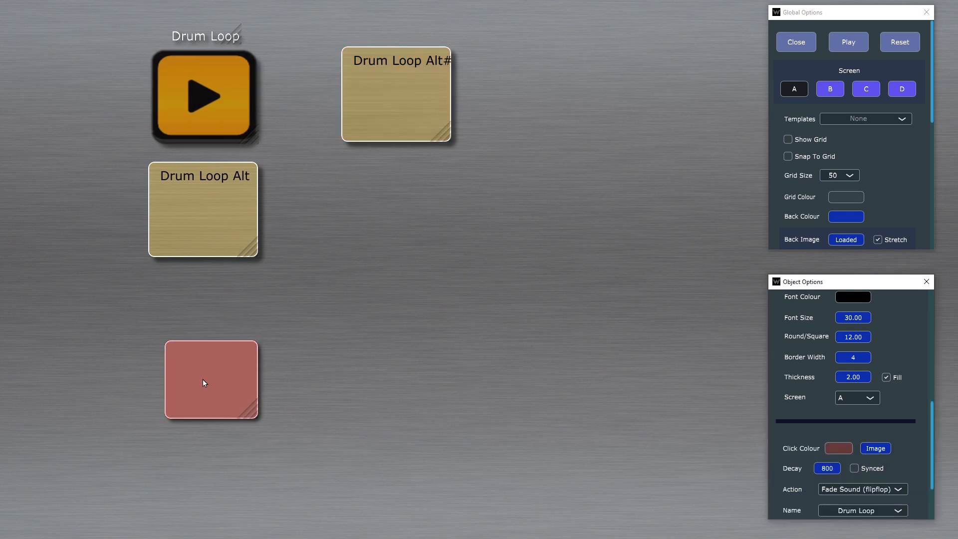
pyautogui.scroll(10, 897, 449)
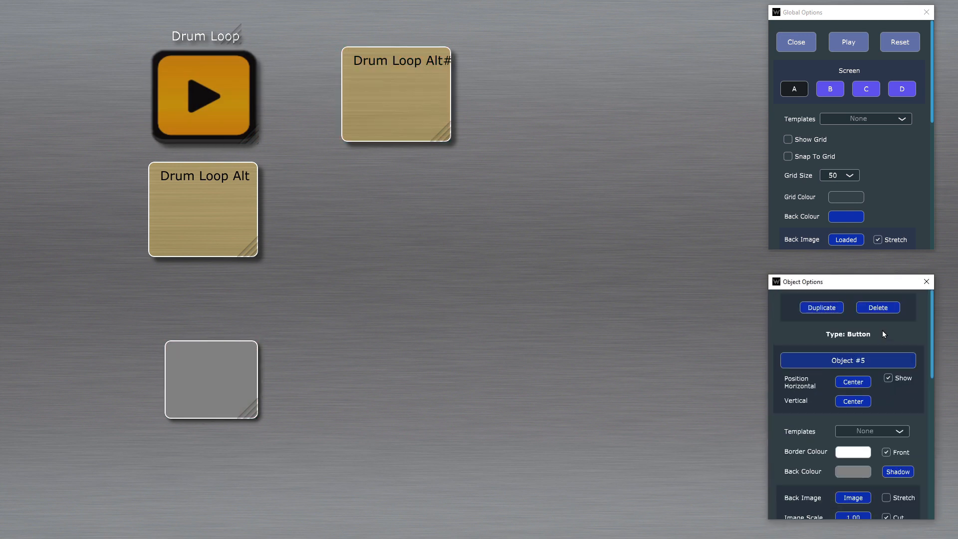
pyautogui.click(879, 308)
pyautogui.press('Return')
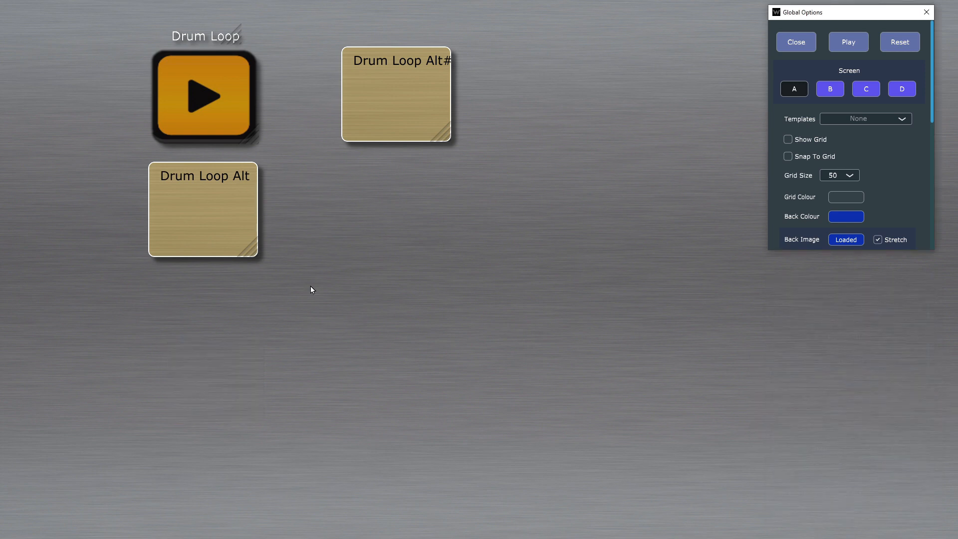
# Step: Test playback in play mode by starting all three drum loop objects and stopping Drum Loop Alt#6
pyautogui.press('Escape')
pyautogui.click(425, 121)
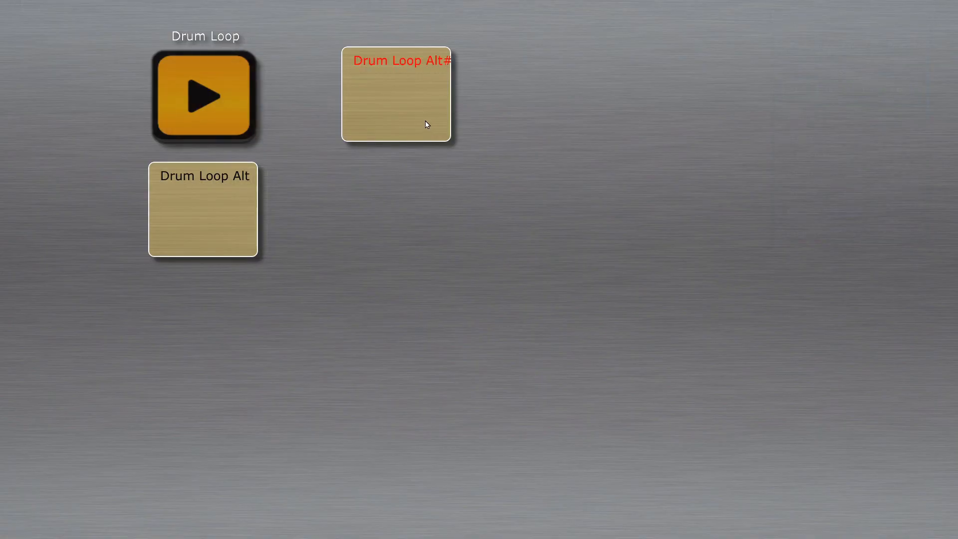
pyautogui.click(192, 77)
pyautogui.click(214, 207)
pyautogui.rightClick(514, 253)
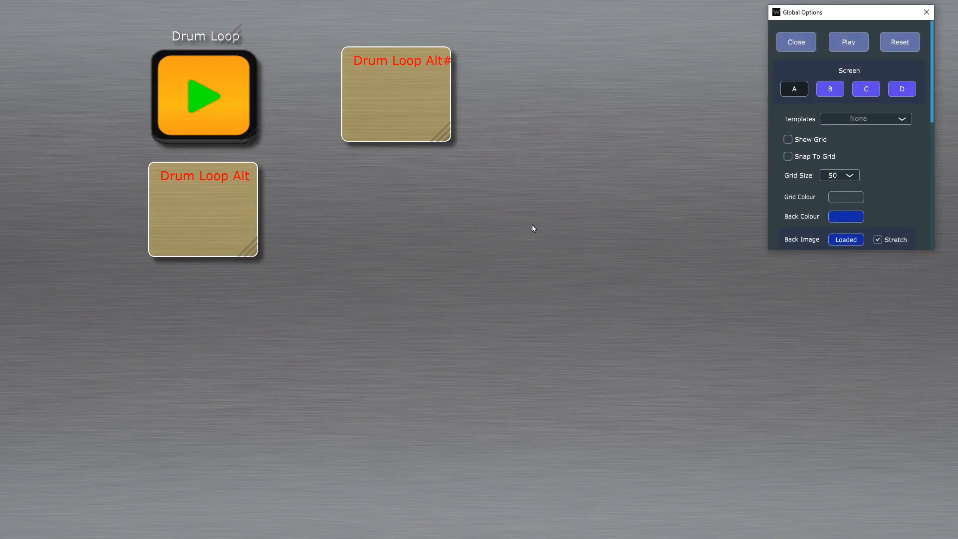
pyautogui.press('Escape')
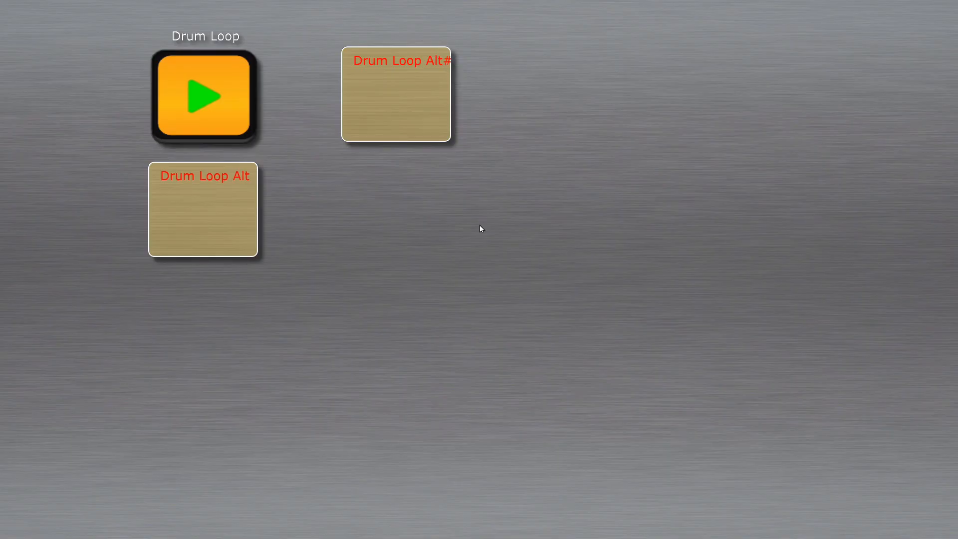
pyautogui.click(424, 132)
# Step: Reopen the editor and examine the Drum Loop Alt#6 object's position and appearance options
pyautogui.rightClick(467, 265)
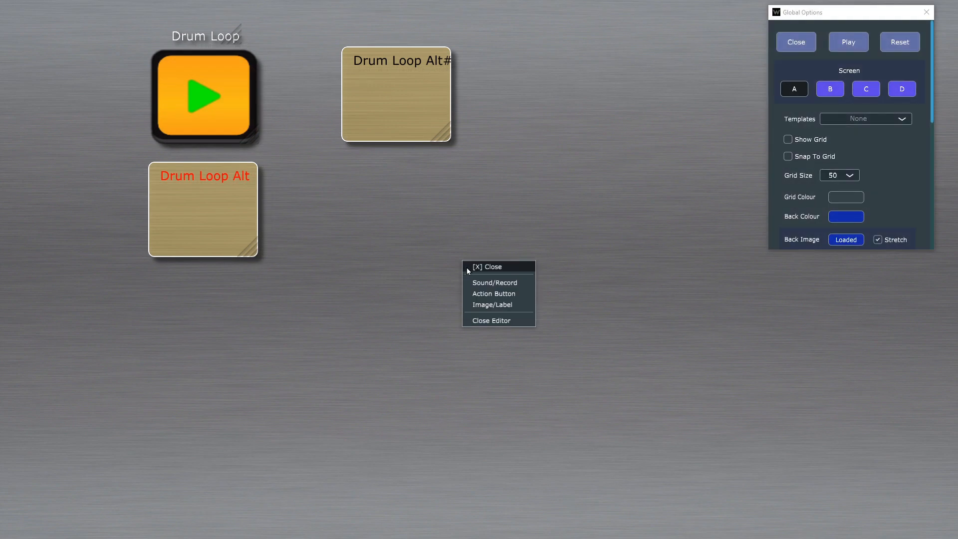
pyautogui.click(488, 267)
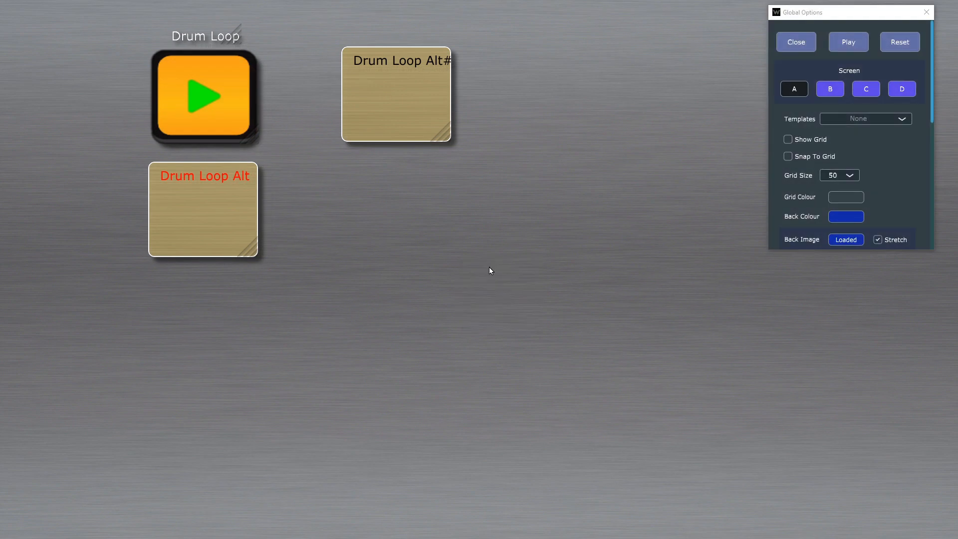
pyautogui.click(407, 127)
pyautogui.scroll(-3, 885, 372)
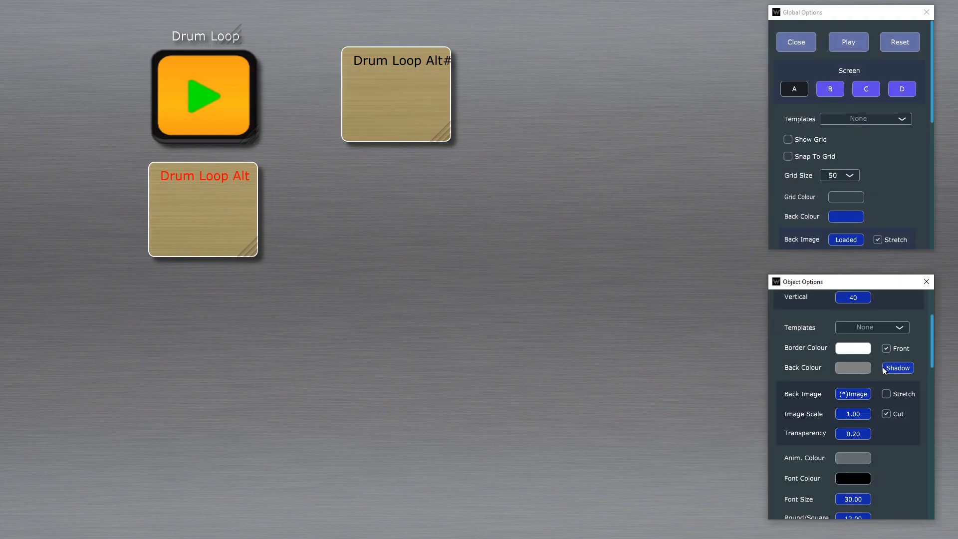
pyautogui.scroll(-2, 882, 369)
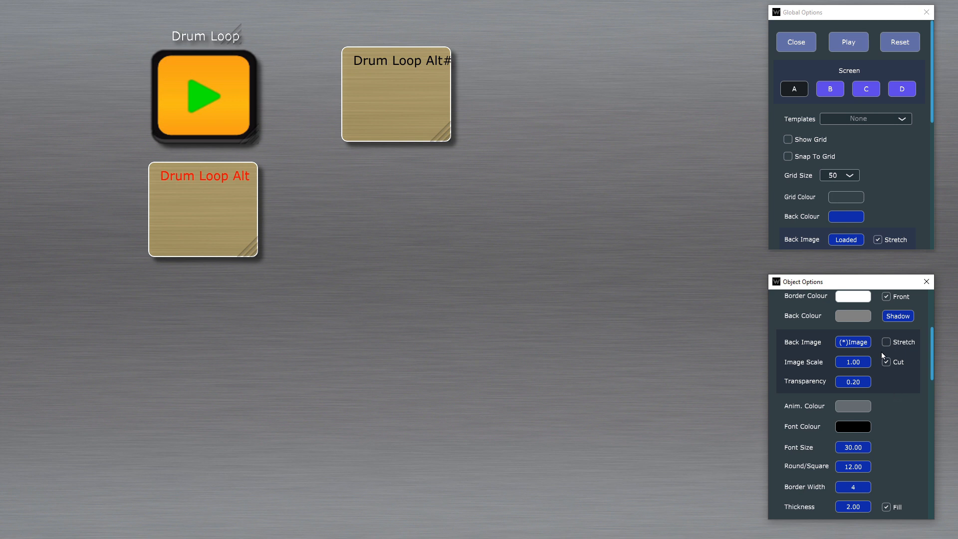
pyautogui.scroll(6, 881, 351)
pyautogui.scroll(-2, 897, 175)
pyautogui.scroll(2, 897, 175)
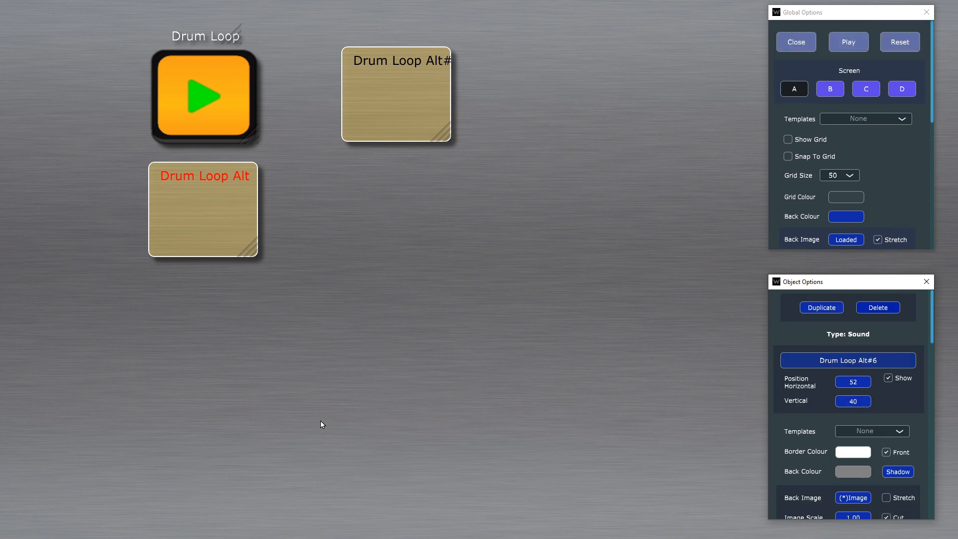